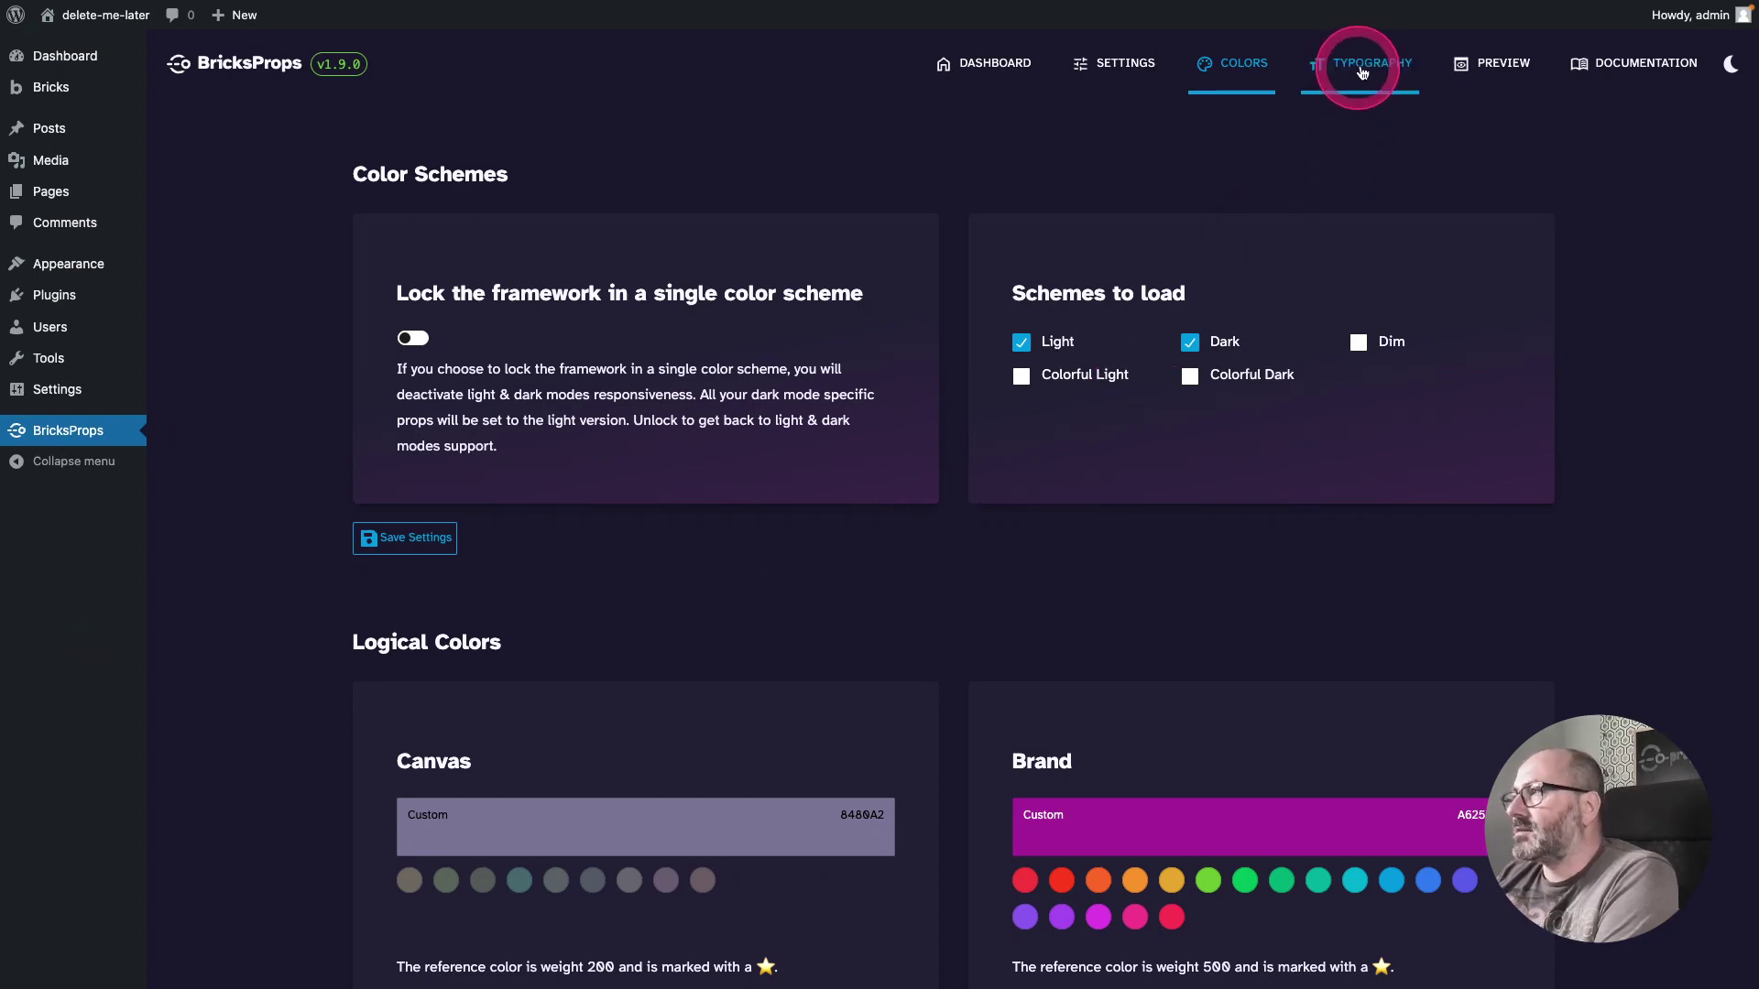
Step: Go to the BricksProps Typography page and switch on Display Massive Sizes to preview sizes up to 8
{"action": "left_click", "coordinate": [1369, 71]}
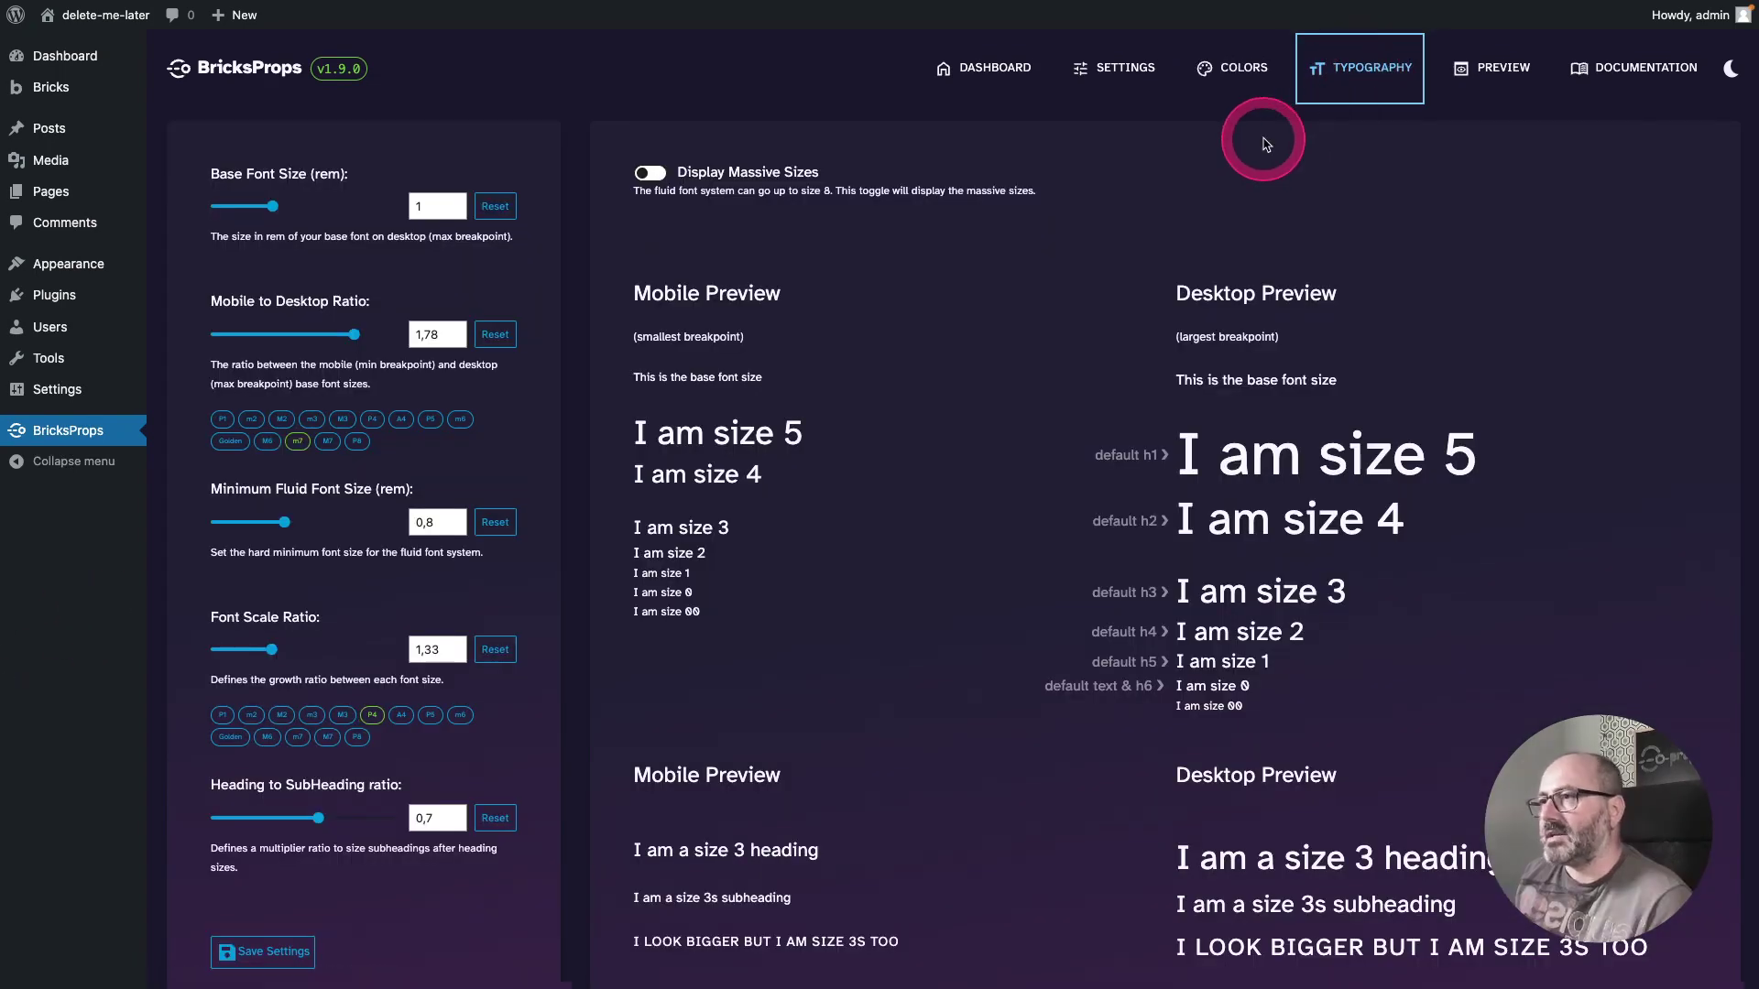
{"action": "left_click", "coordinate": [324, 256]}
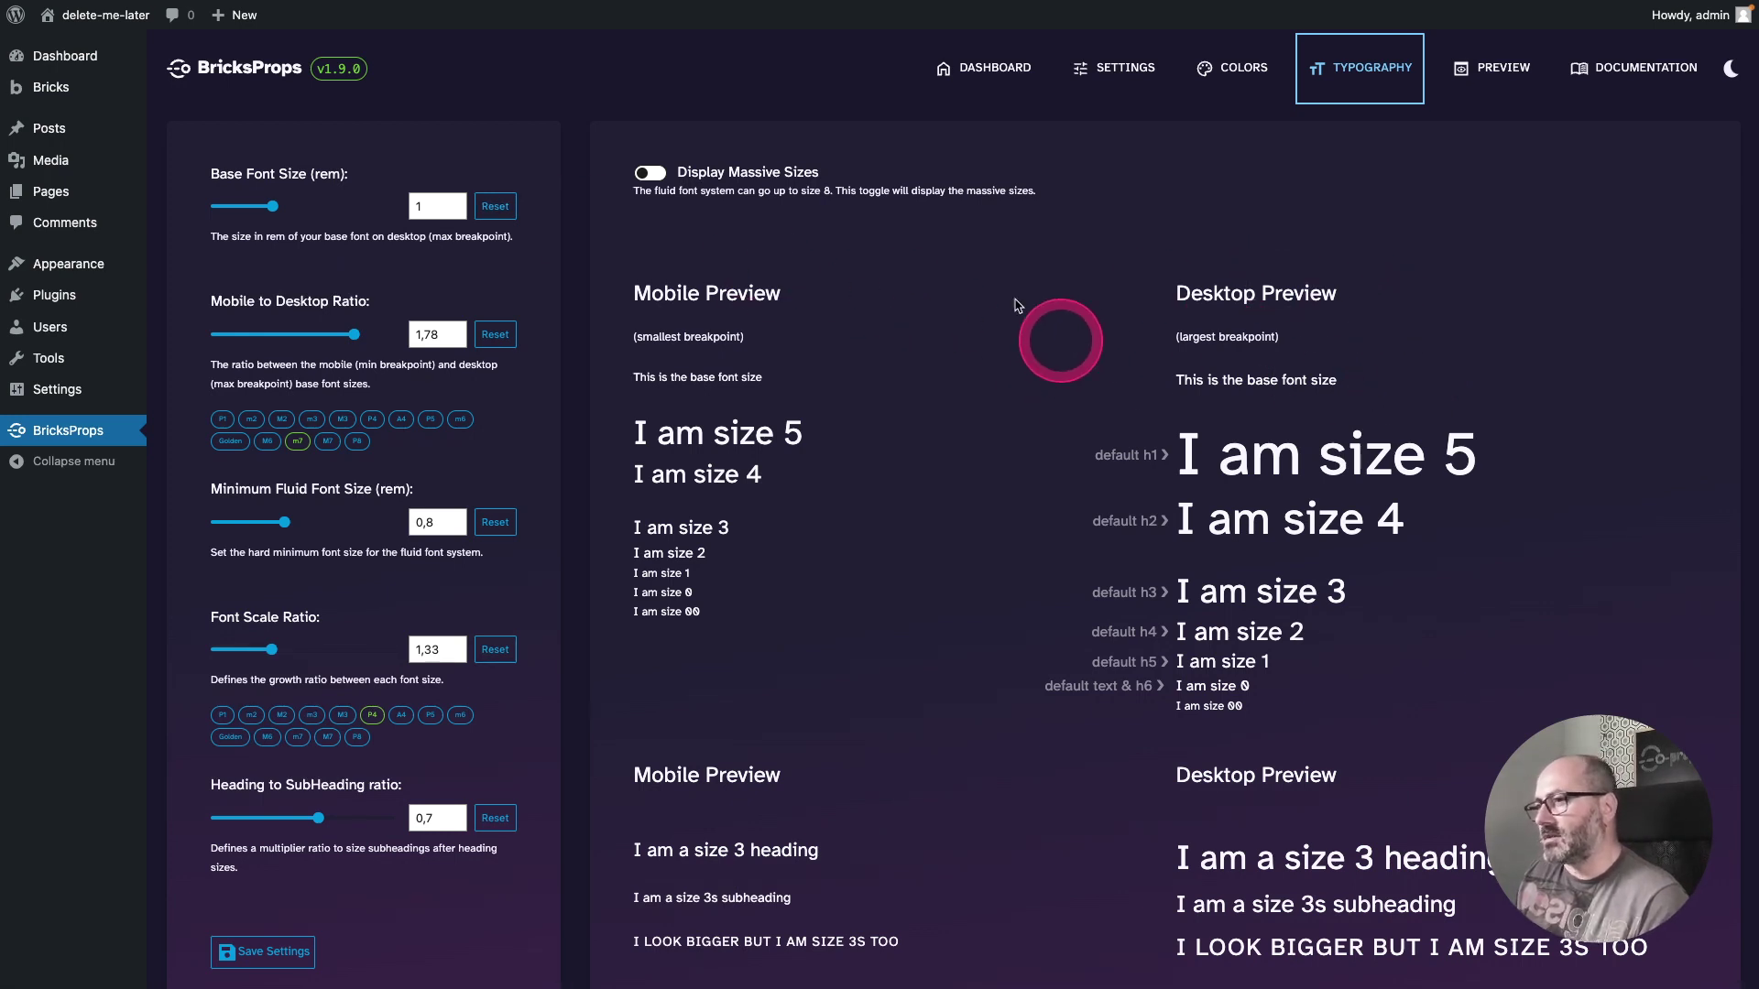
Step: Turn Display Massive Sizes off so previews map h1–h5 to sizes 5 down to 1
{"action": "left_click", "coordinate": [650, 174]}
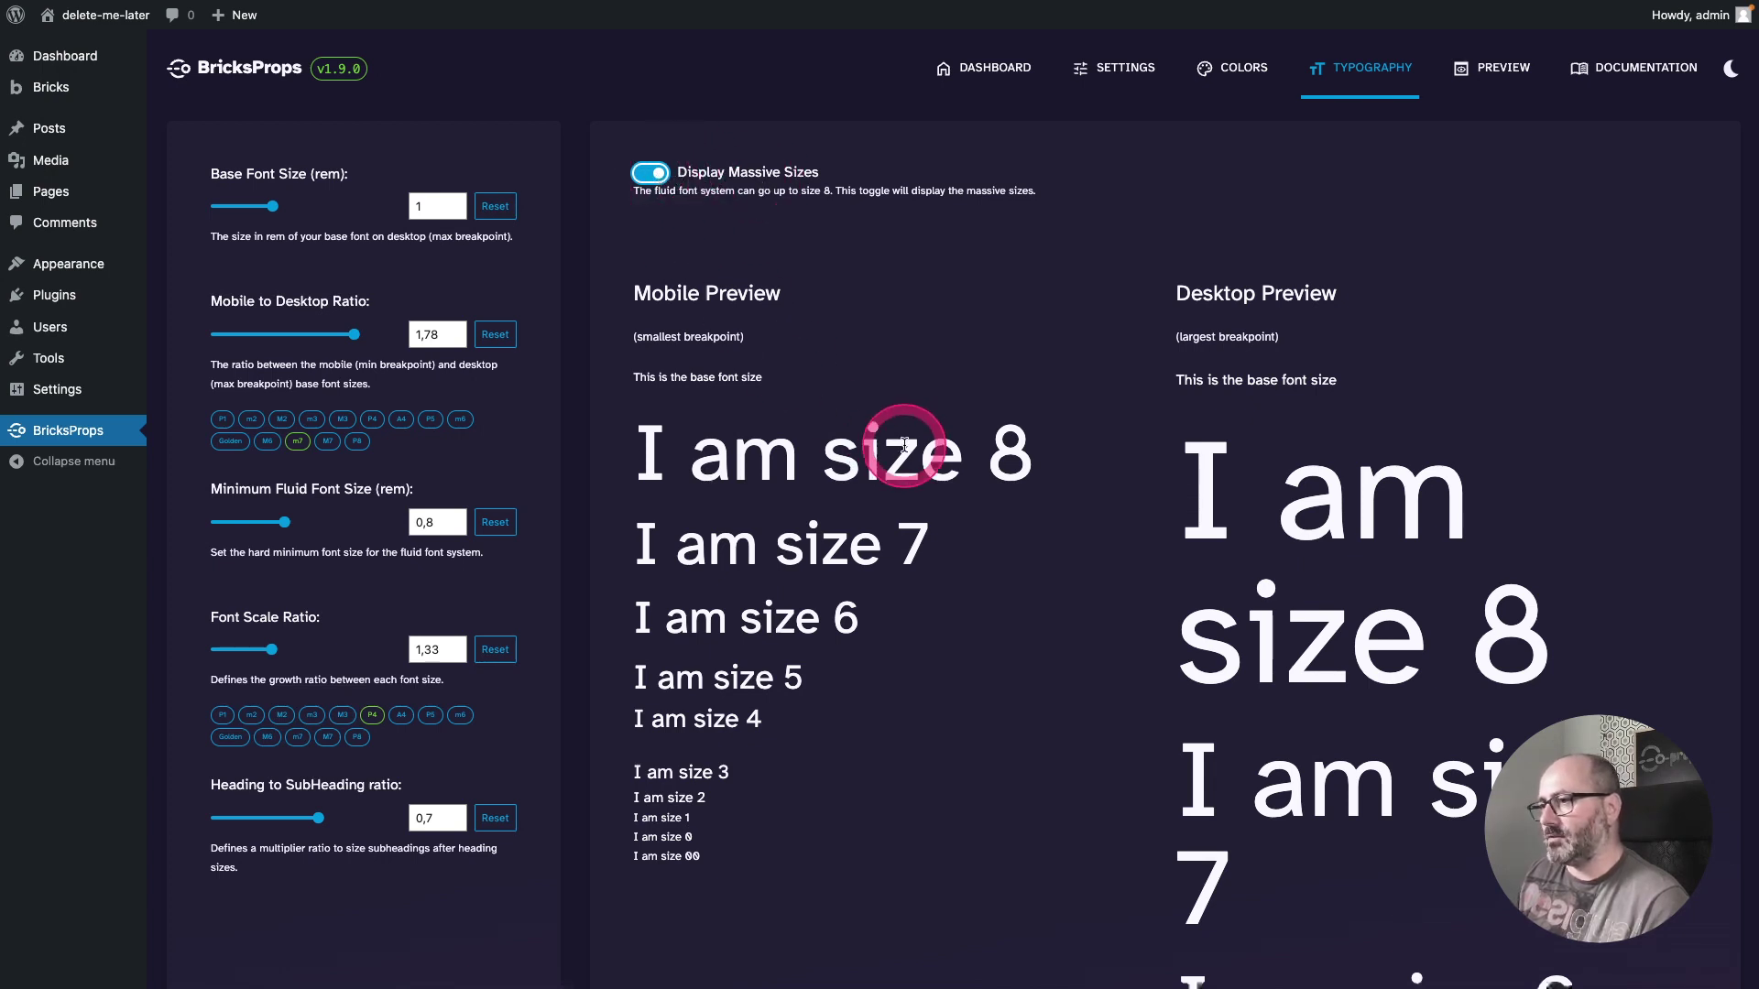
{"action": "key", "text": "space"}
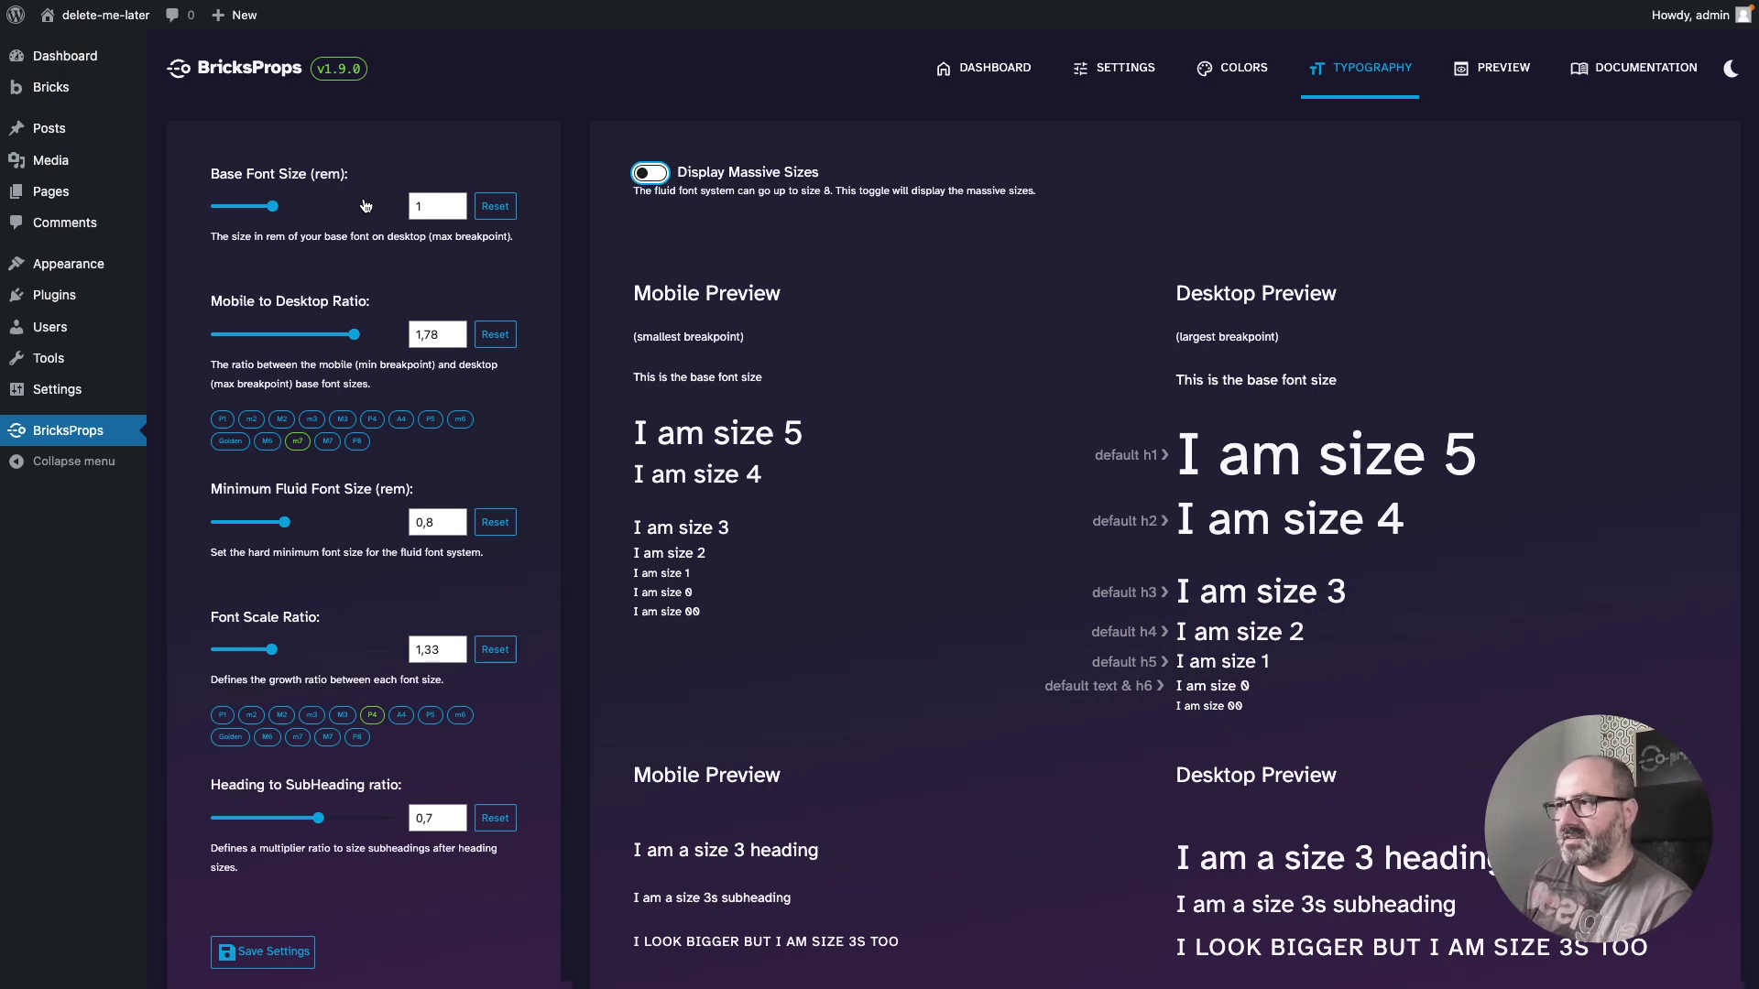
Step: Raise the base font size to 2 rem, comparing the desktop and mobile base-size samples
{"action": "left_click_drag", "start_coordinate": [633, 378], "coordinate": [764, 379]}
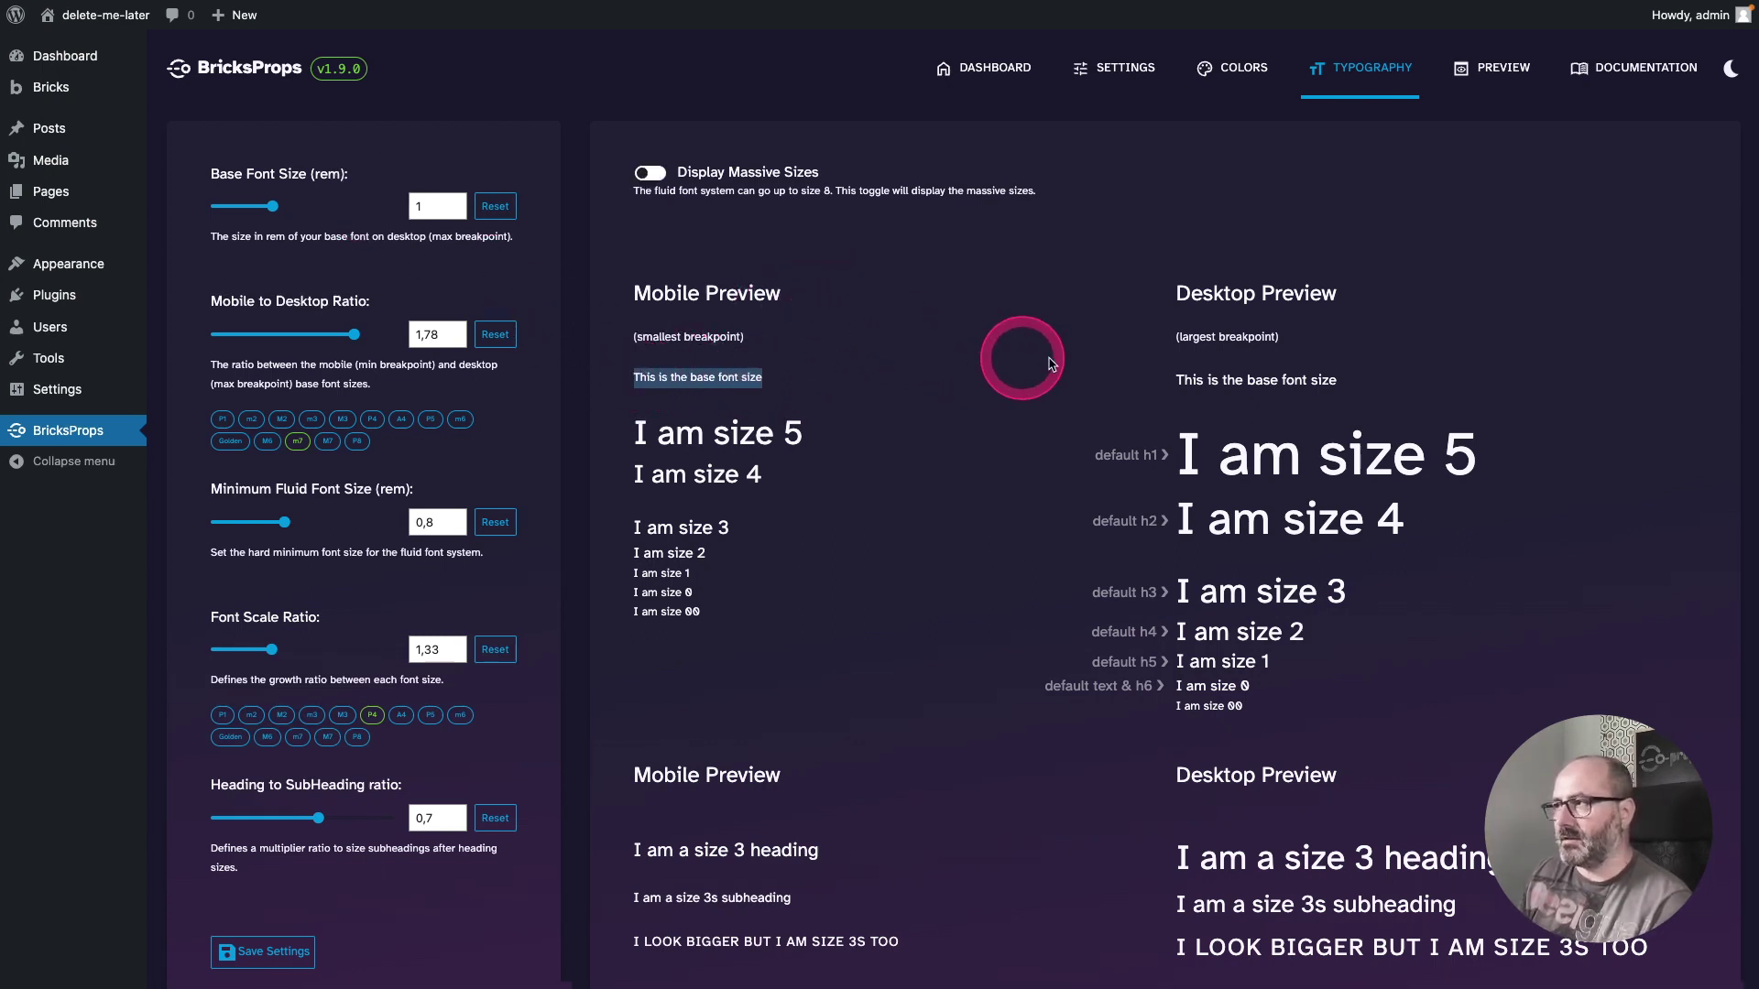
{"action": "left_click_drag", "start_coordinate": [1177, 382], "coordinate": [1339, 309]}
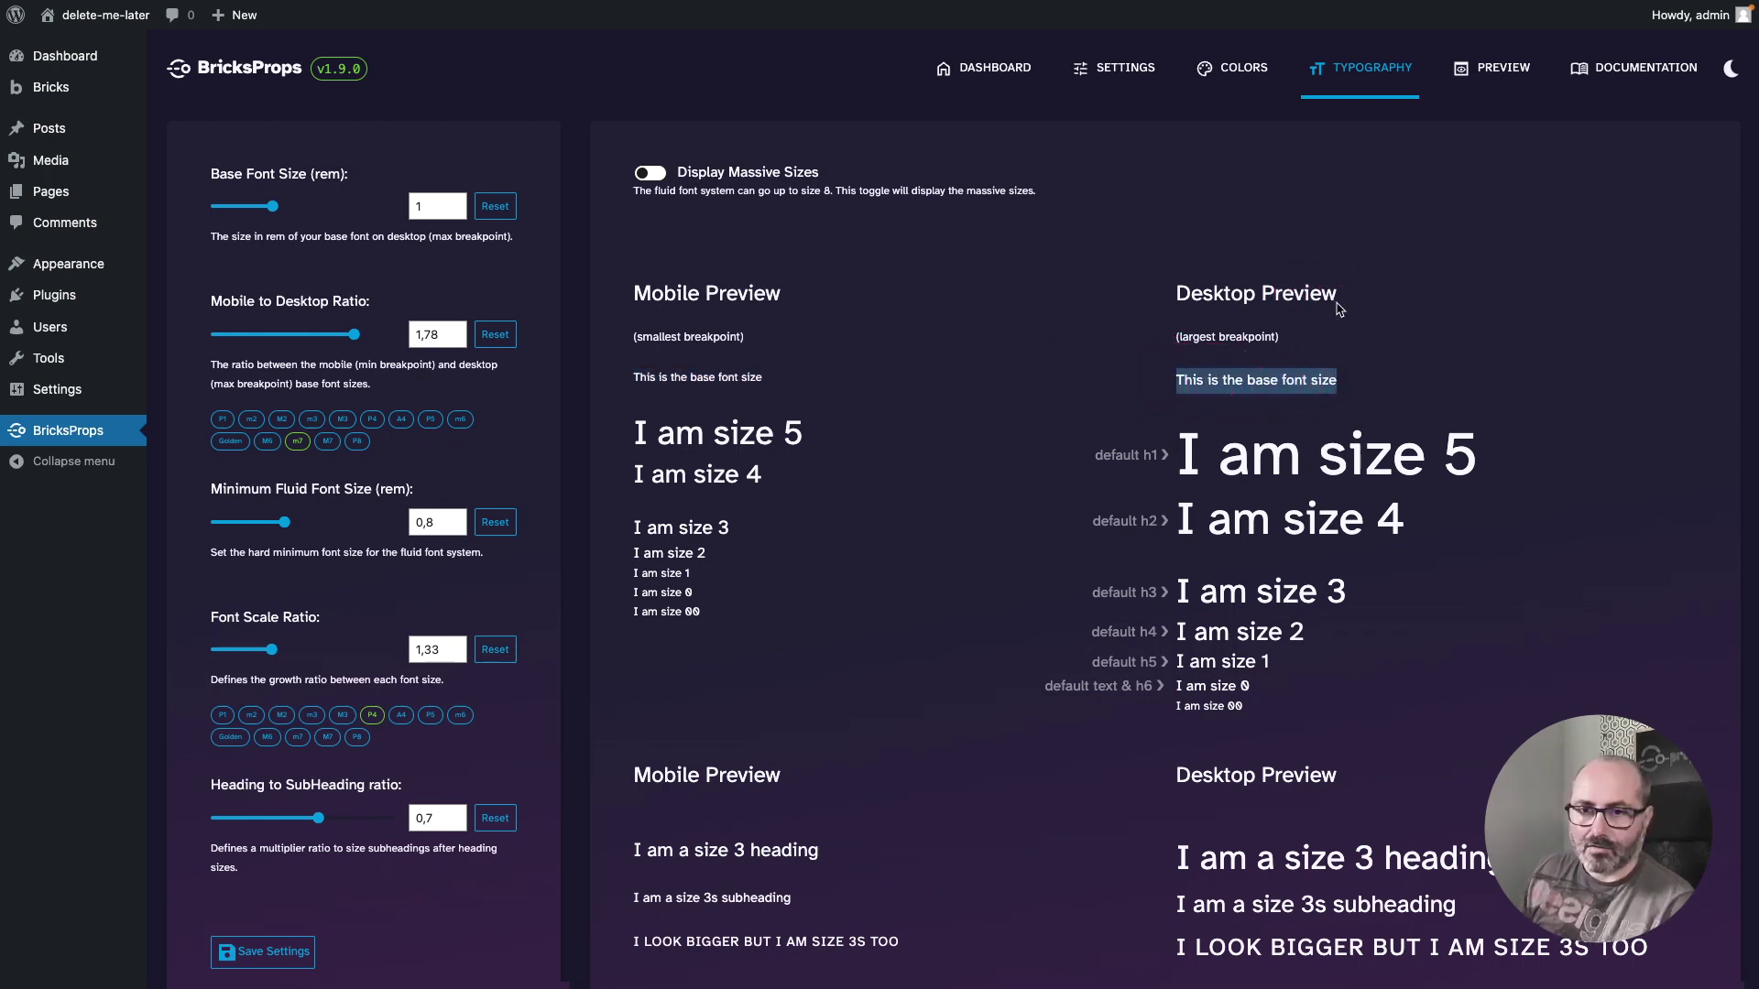
{"action": "left_click_drag", "start_coordinate": [282, 215], "coordinate": [362, 205]}
{"action": "double_click", "coordinate": [431, 205]}
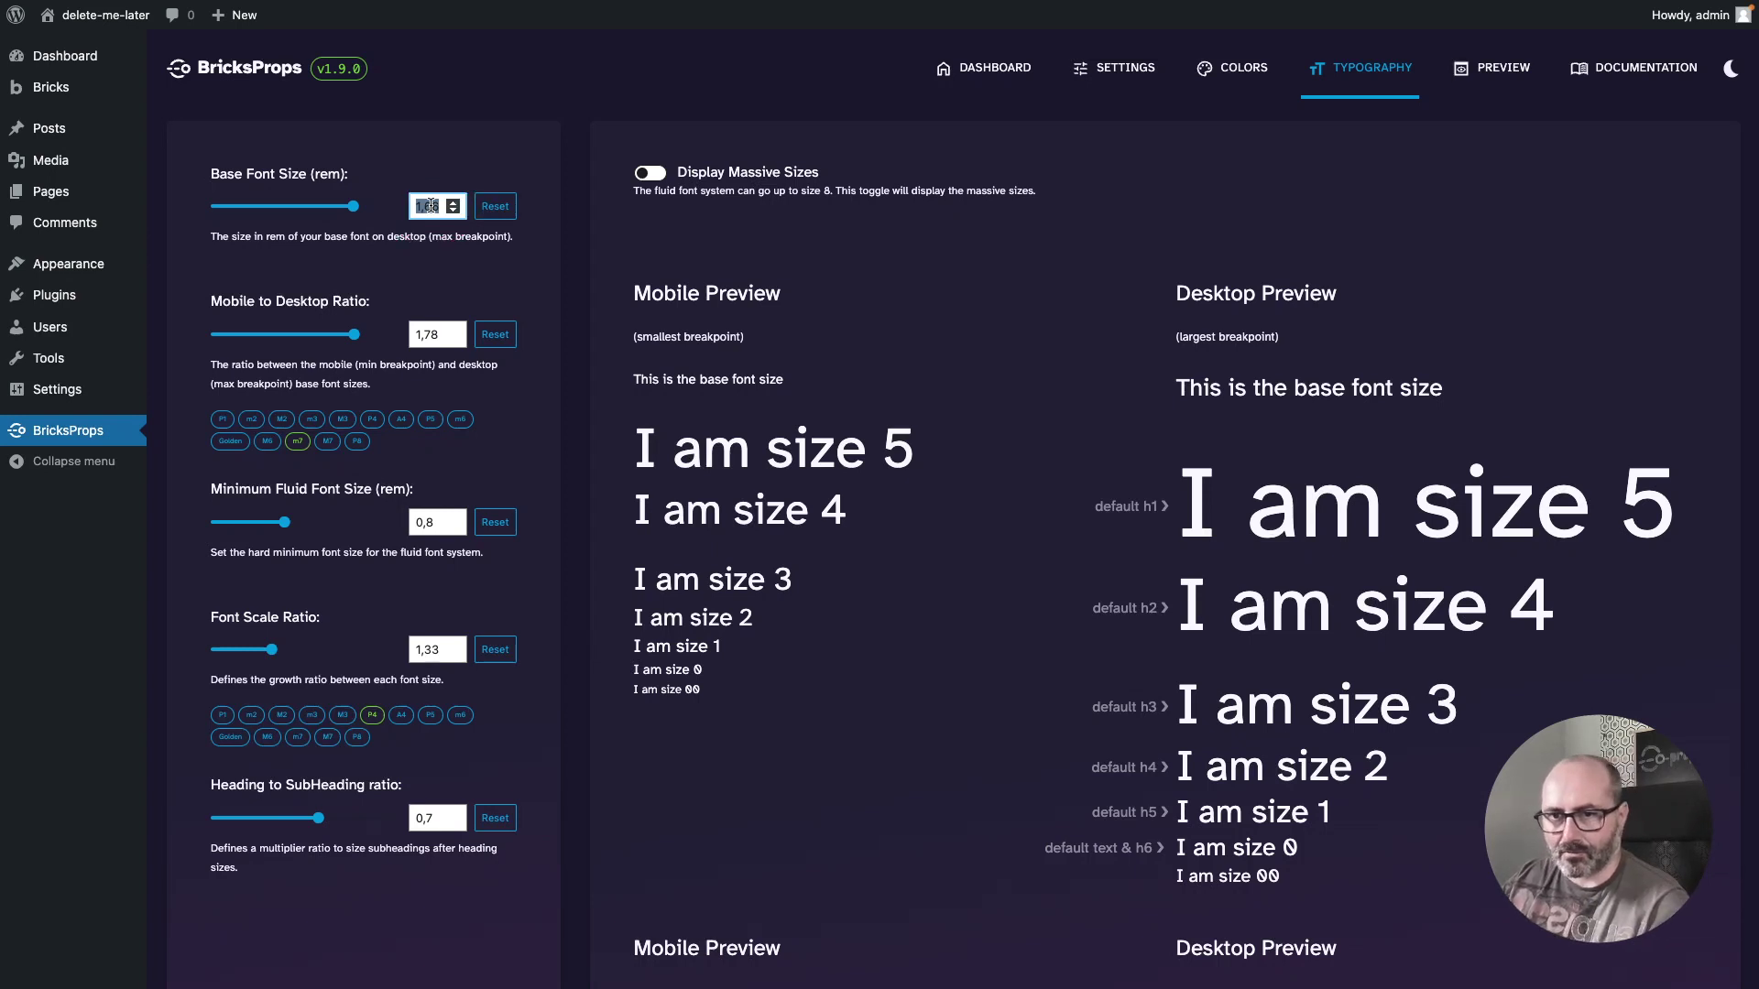
{"action": "type", "text": "2"}
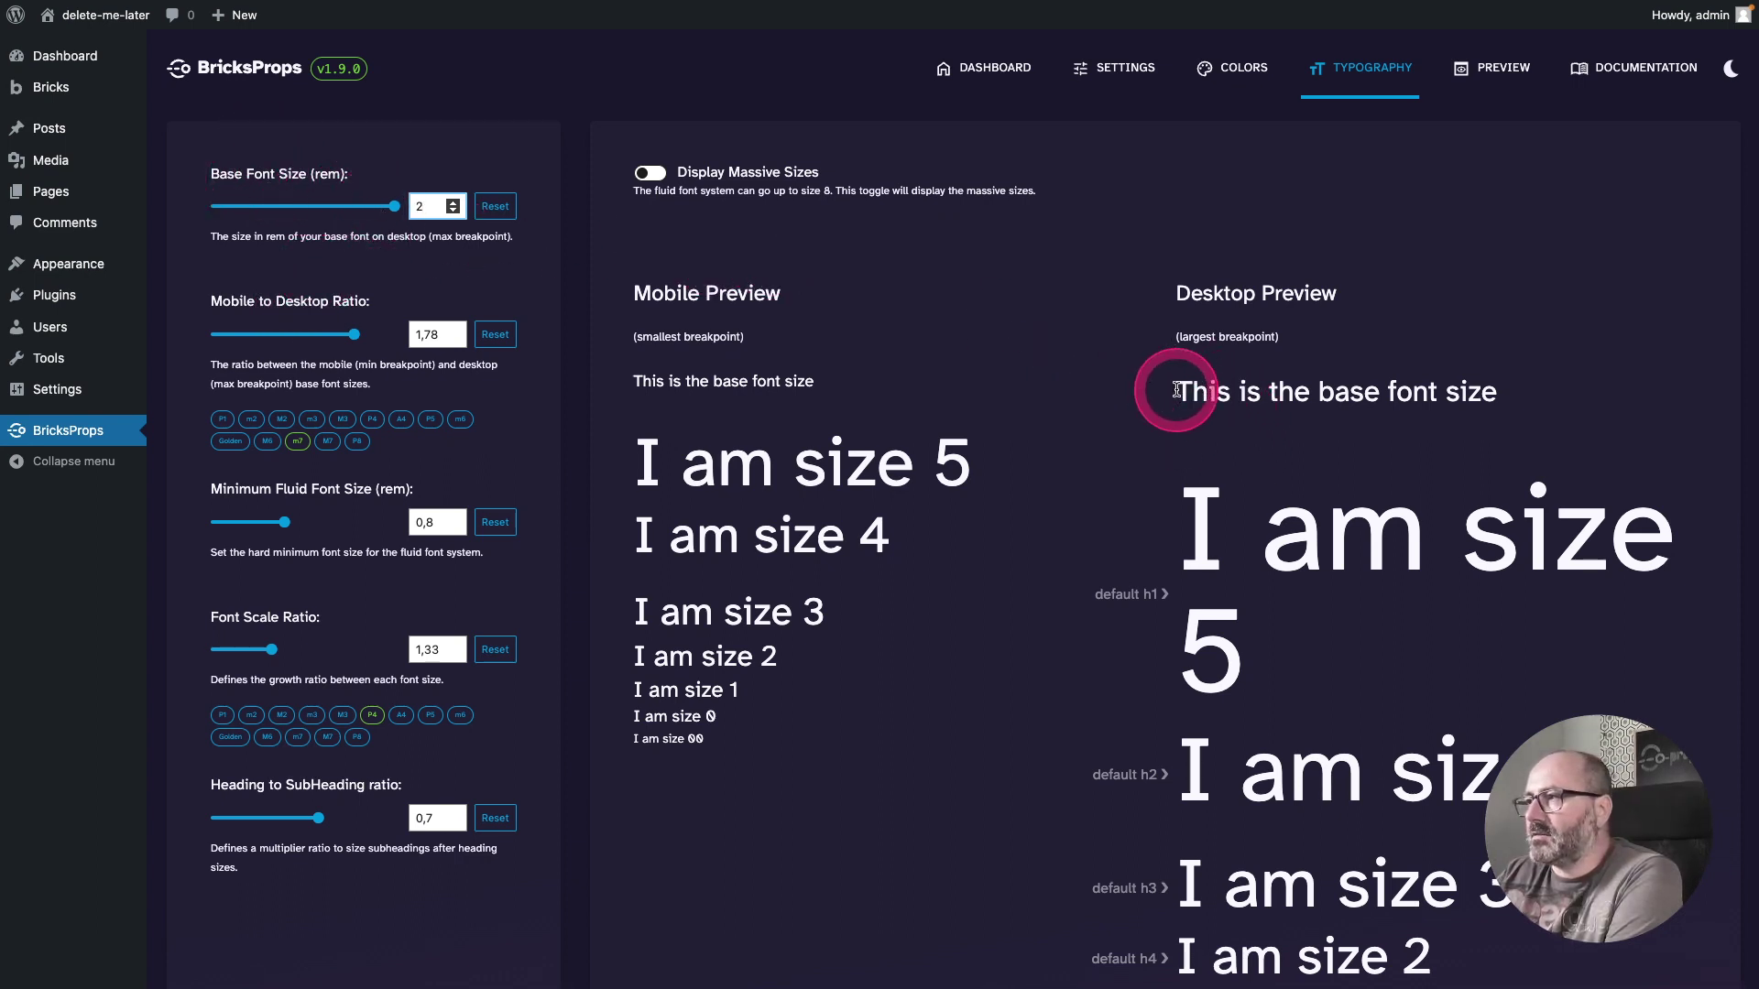
{"action": "left_click_drag", "start_coordinate": [1164, 388], "coordinate": [1465, 394]}
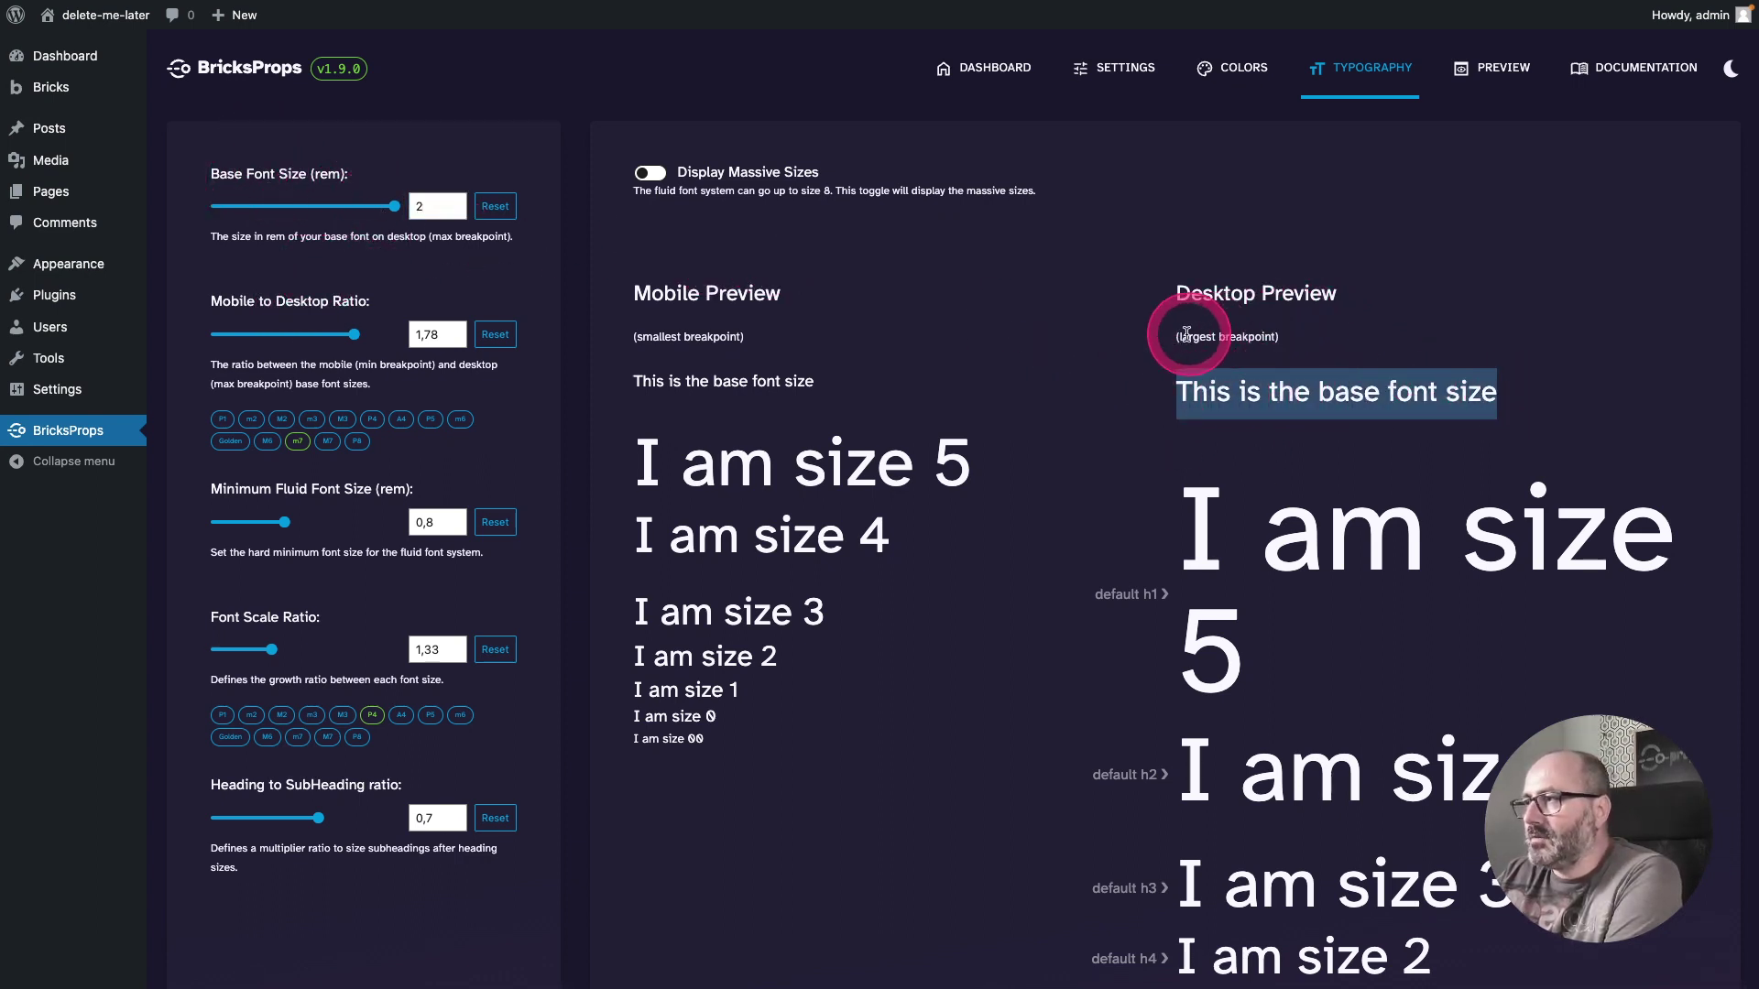
{"action": "left_click_drag", "start_coordinate": [1176, 337], "coordinate": [1352, 394]}
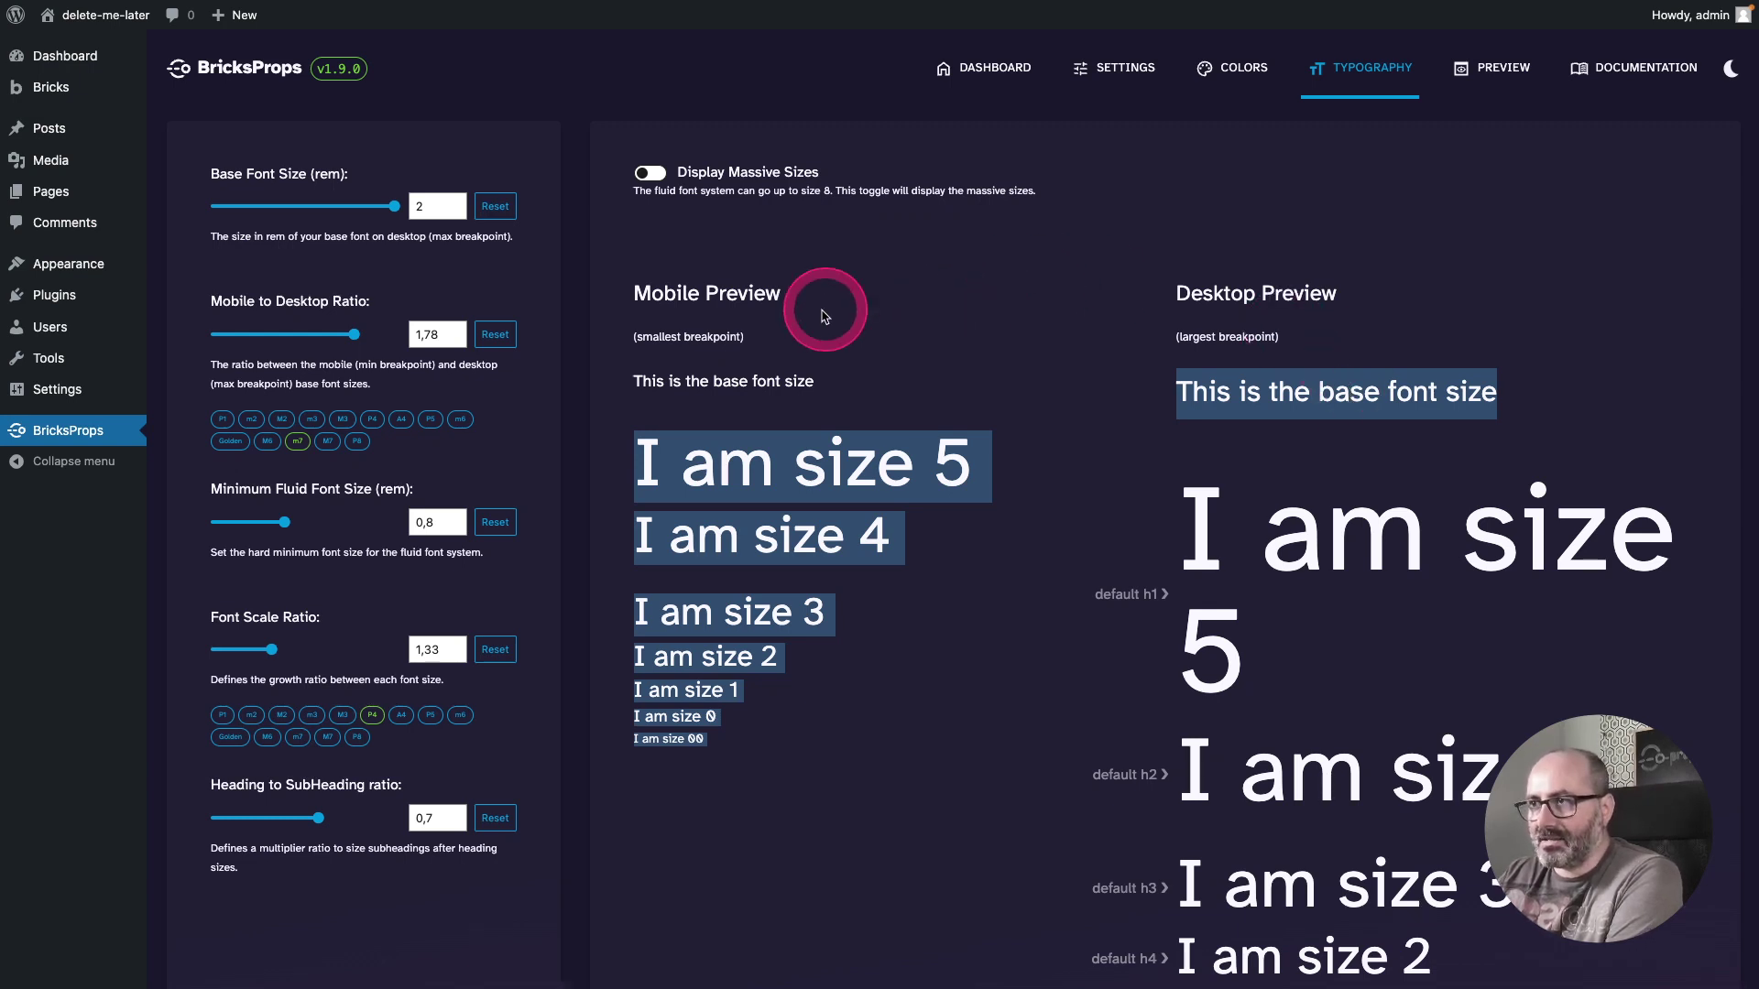
{"action": "left_click_drag", "start_coordinate": [634, 341], "coordinate": [355, 342]}
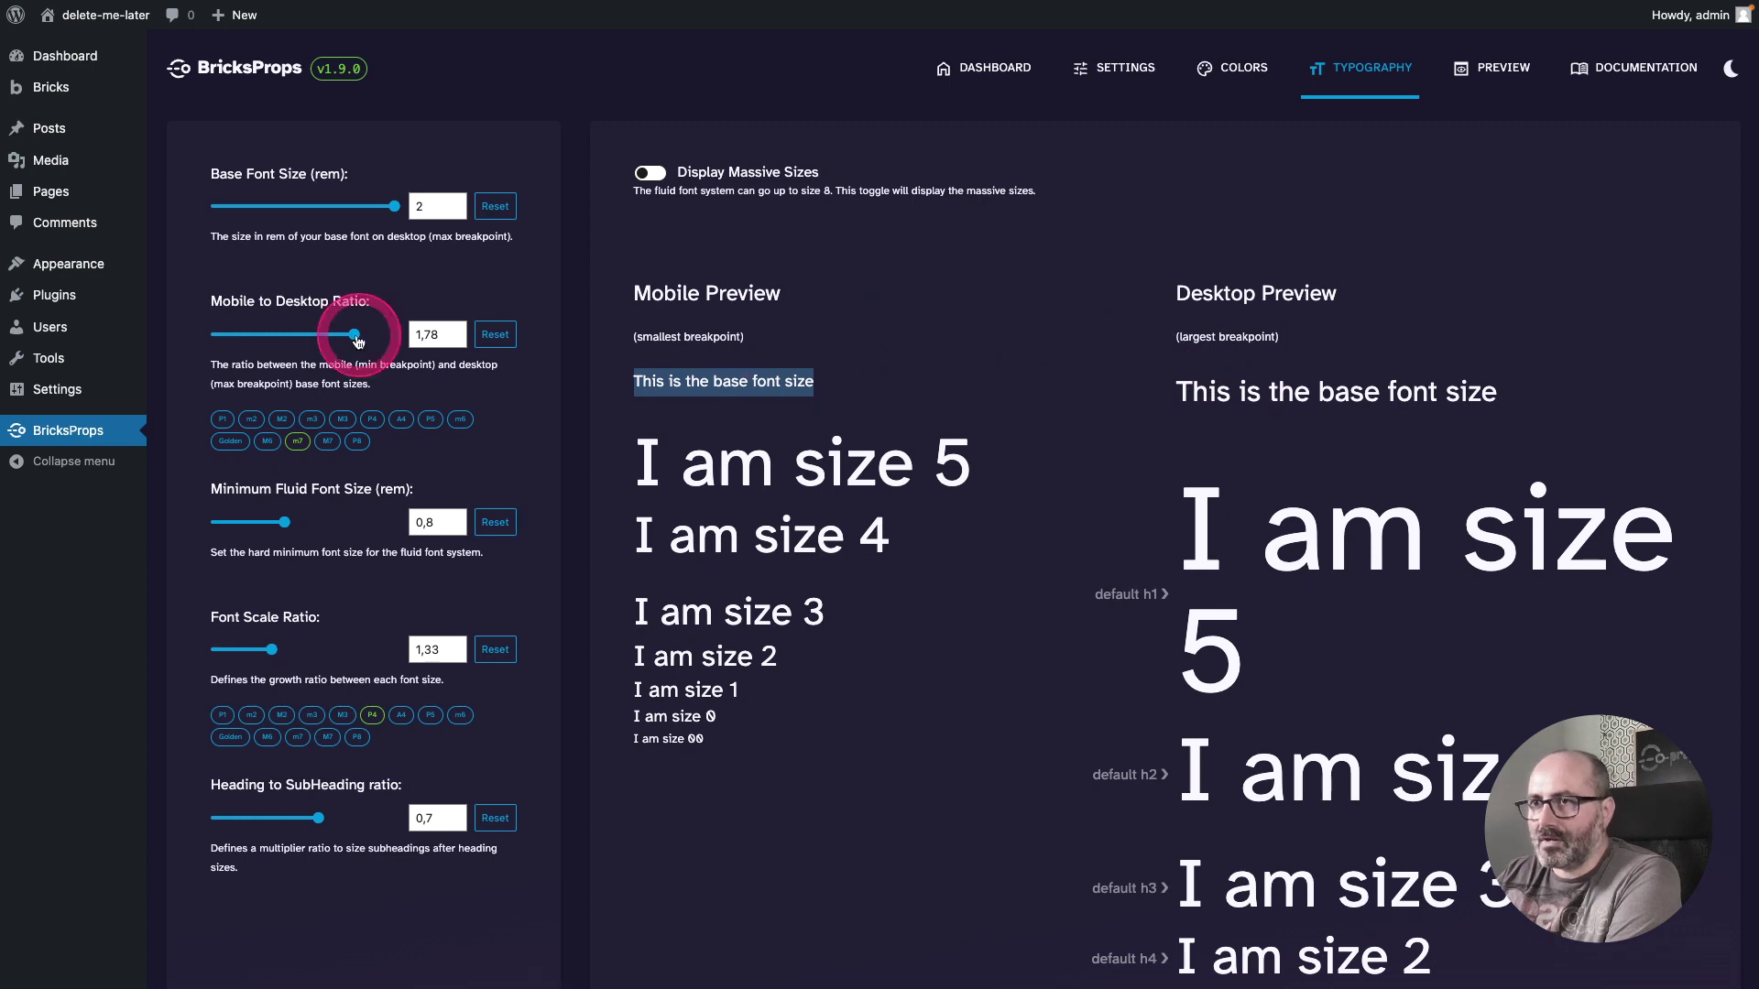
Step: Lower the mobile-to-desktop ratio from 1.78 to 1.66, watching the mobile base sample shrink
{"action": "left_click_drag", "start_coordinate": [354, 334], "coordinate": [436, 355]}
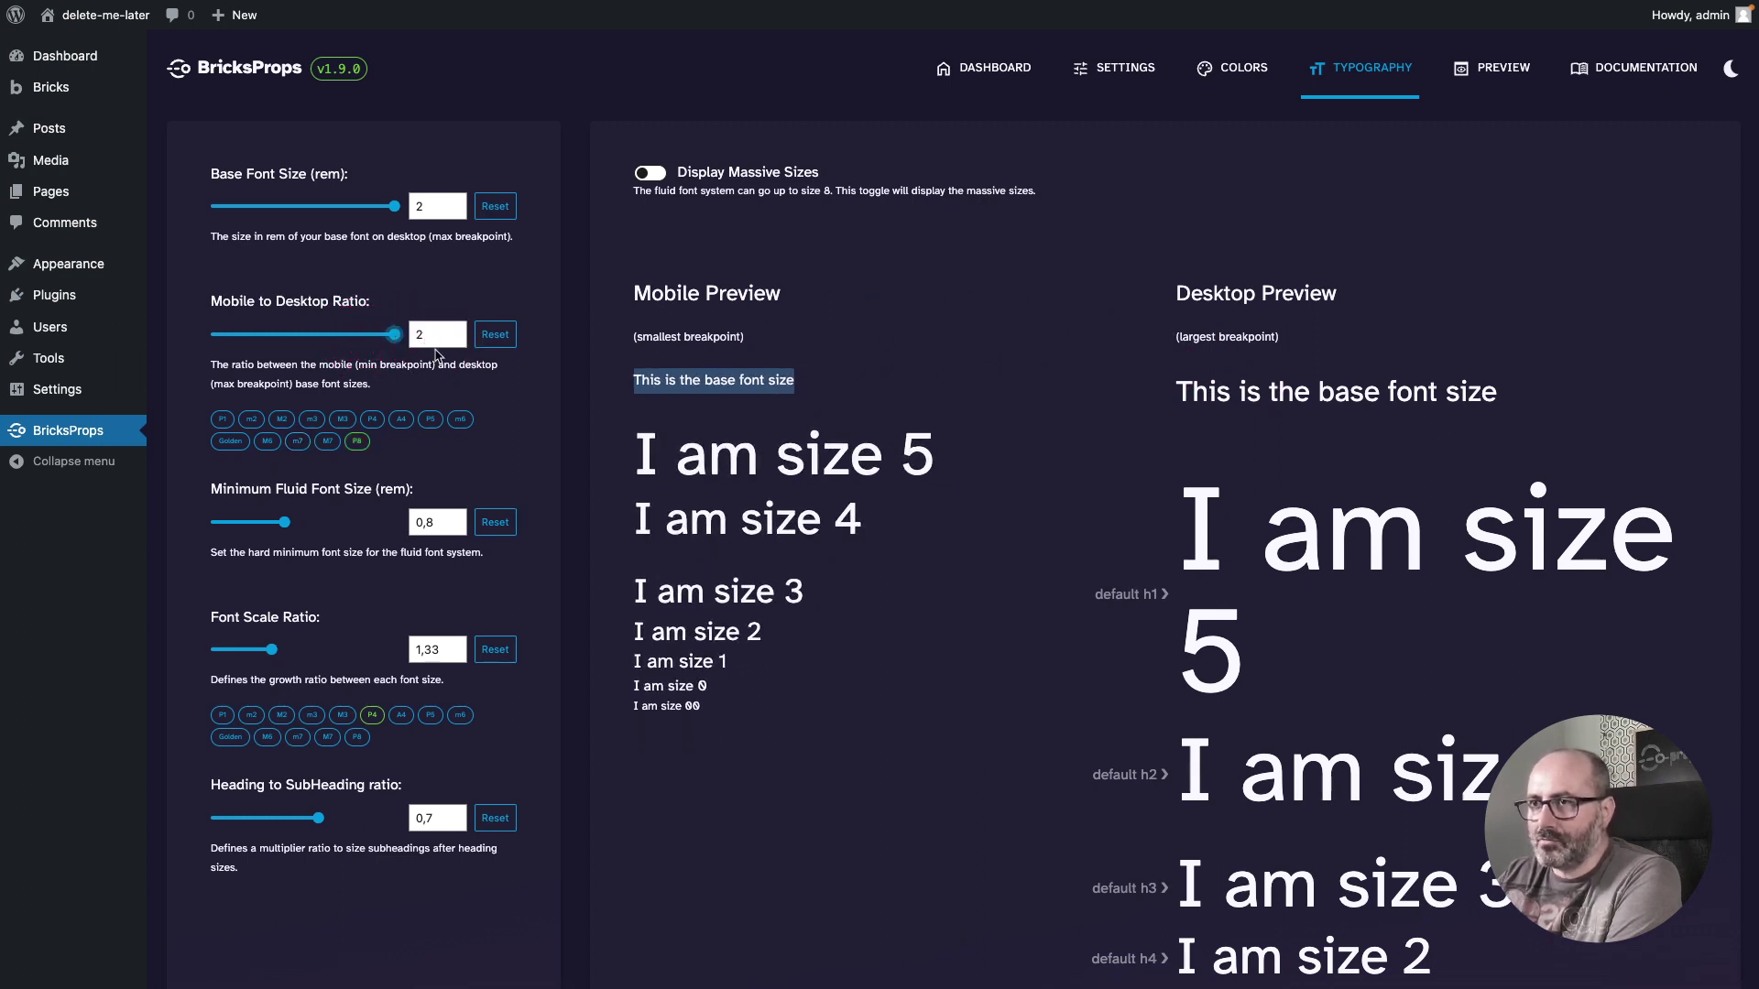
{"action": "left_click", "coordinate": [715, 387]}
{"action": "left_click_drag", "start_coordinate": [711, 387], "coordinate": [1234, 381]}
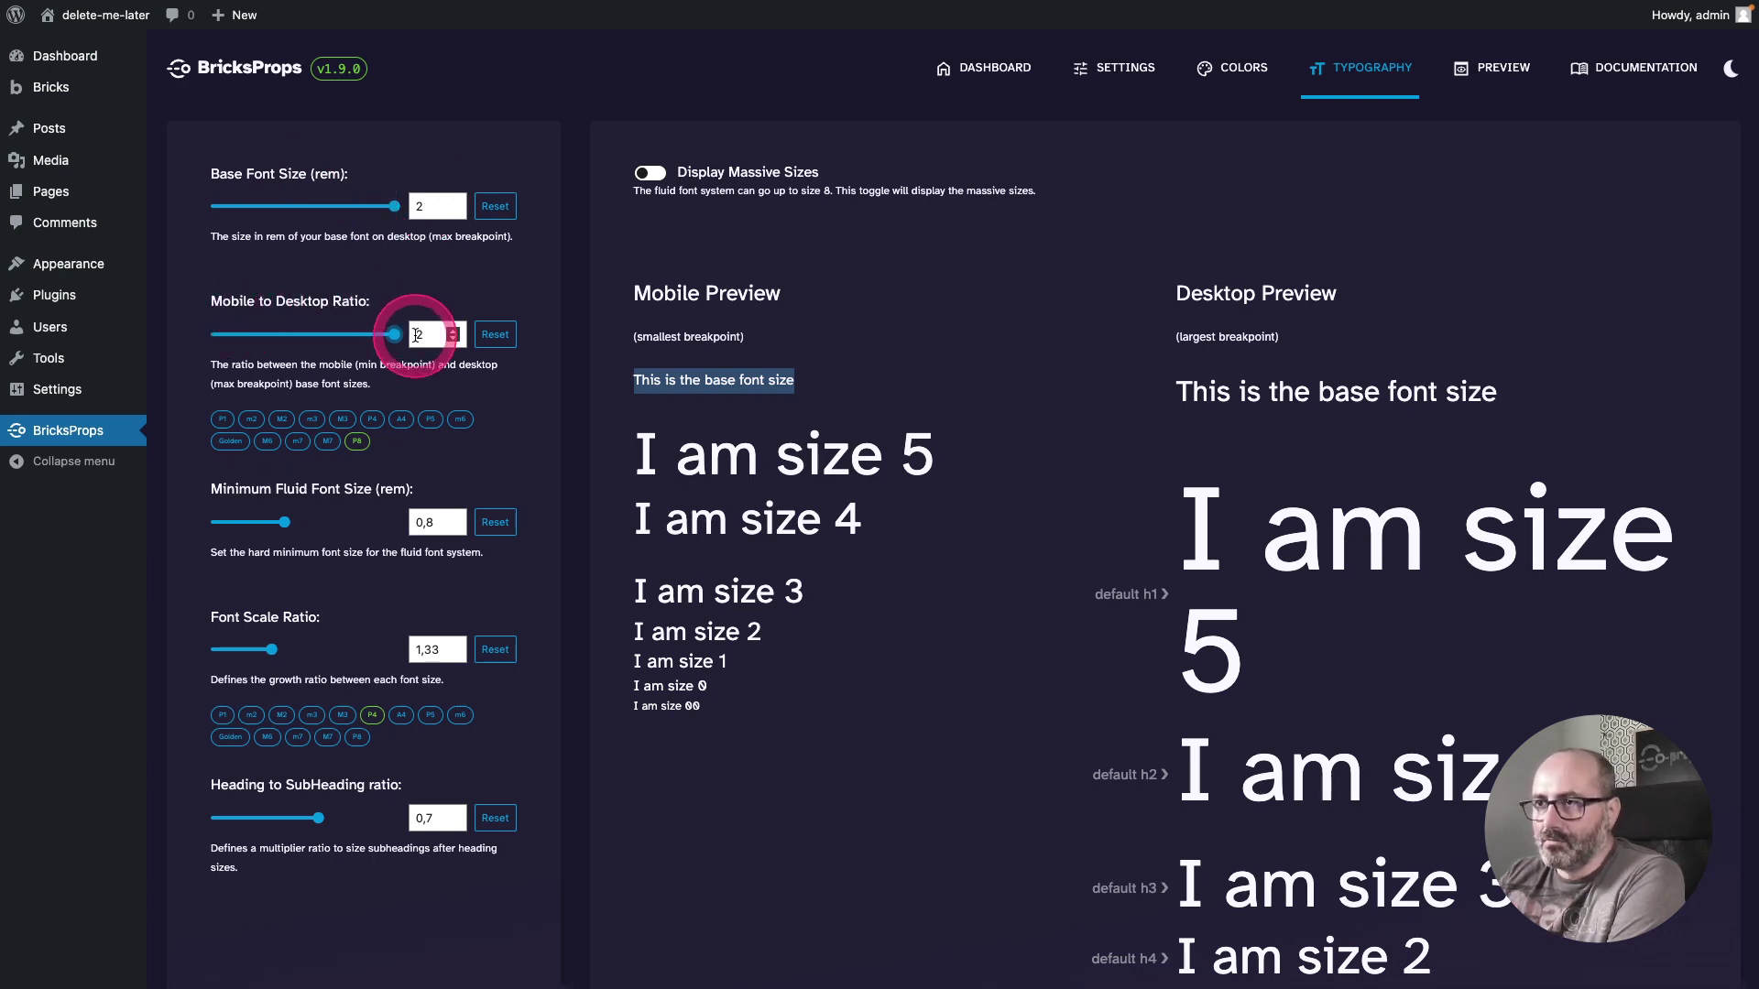
{"action": "left_click_drag", "start_coordinate": [649, 381], "coordinate": [852, 373]}
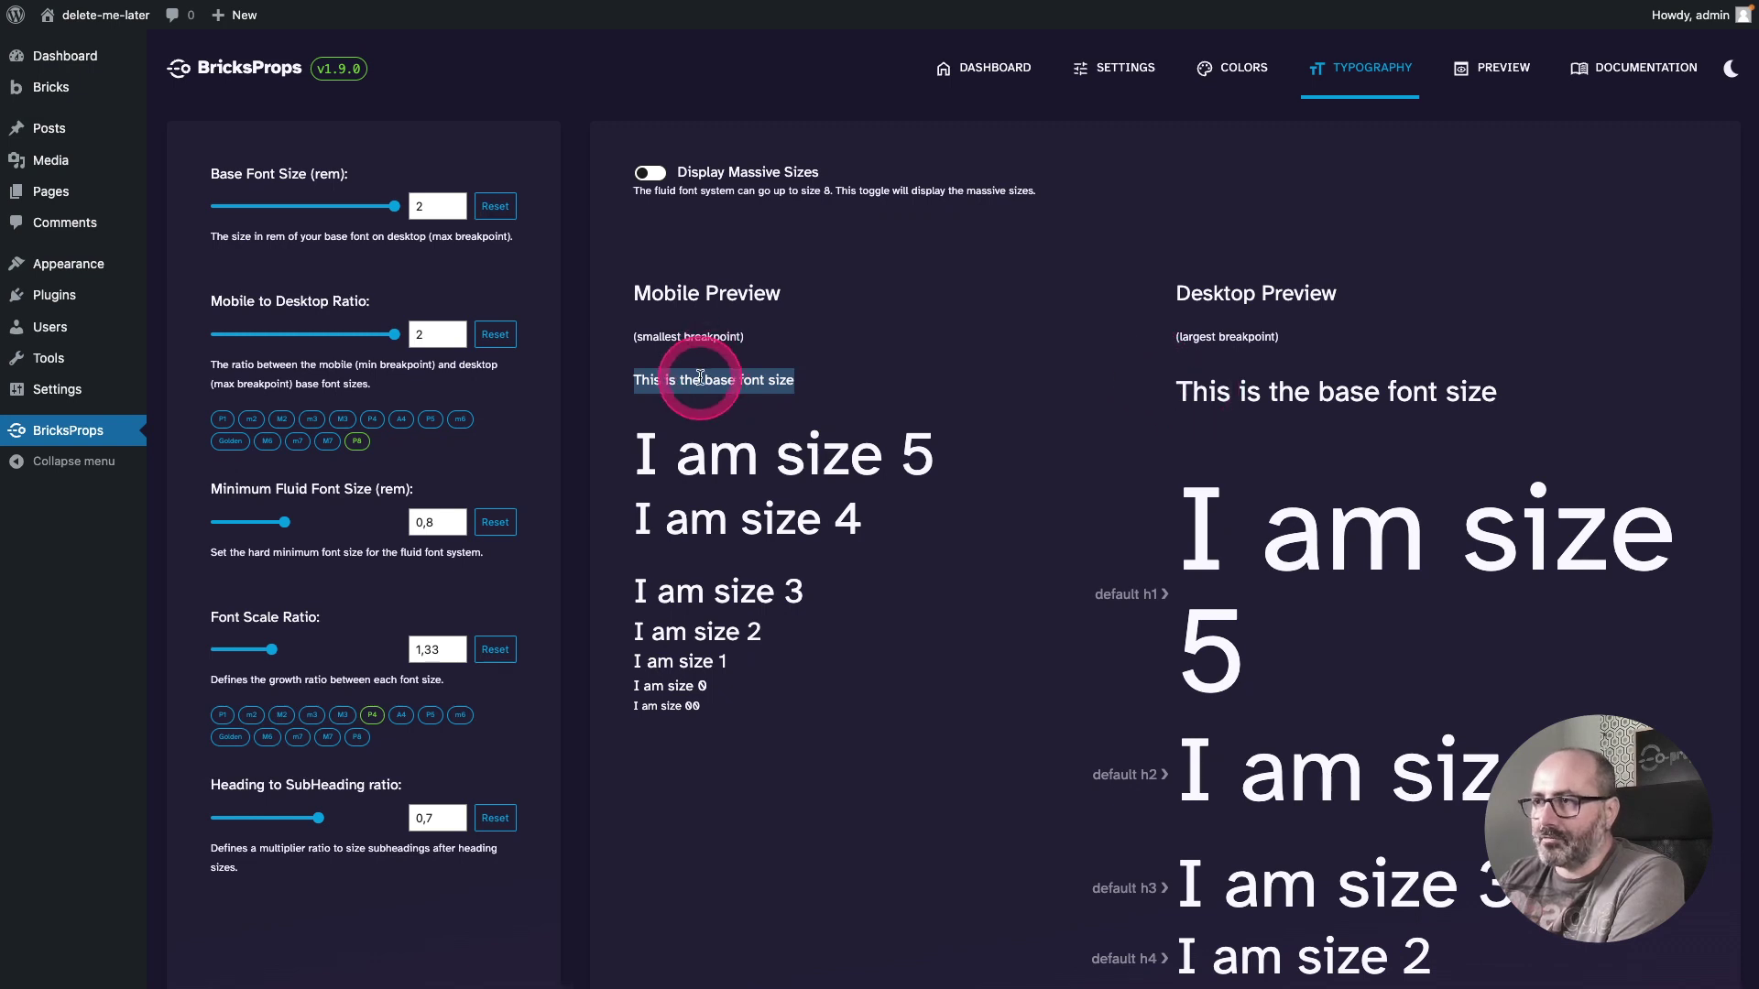
{"action": "left_click_drag", "start_coordinate": [394, 335], "coordinate": [196, 335]}
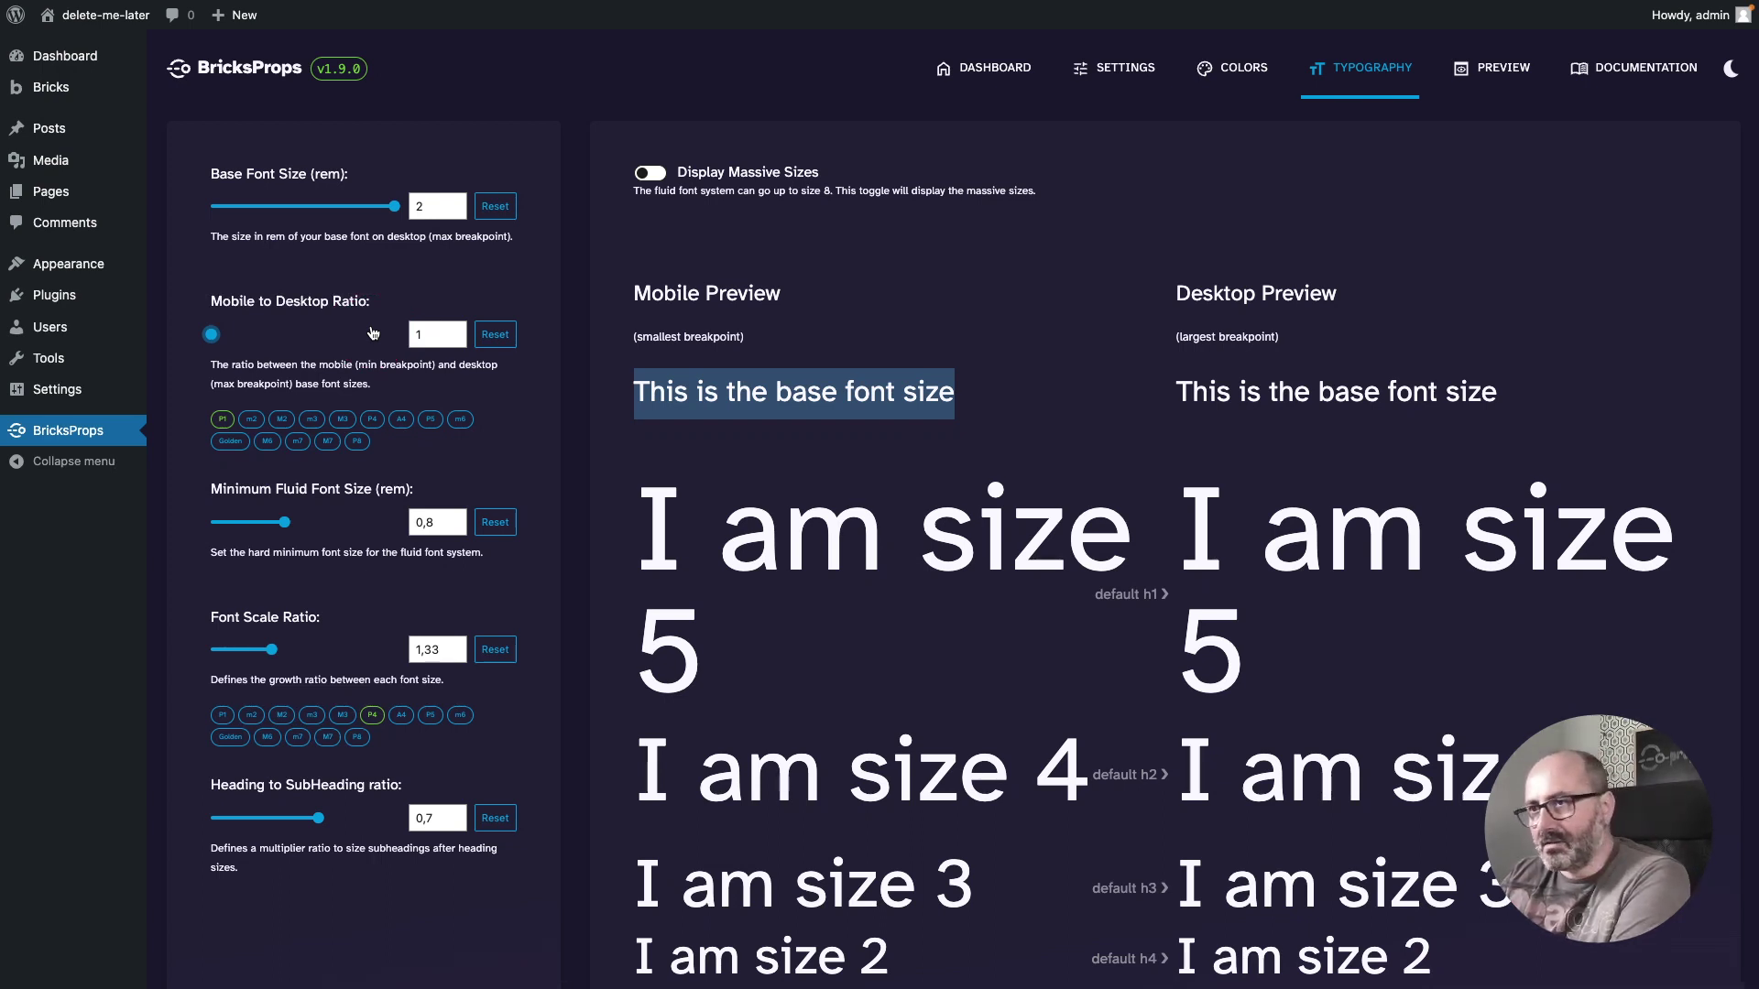
{"action": "left_click_drag", "start_coordinate": [211, 334], "coordinate": [331, 335]}
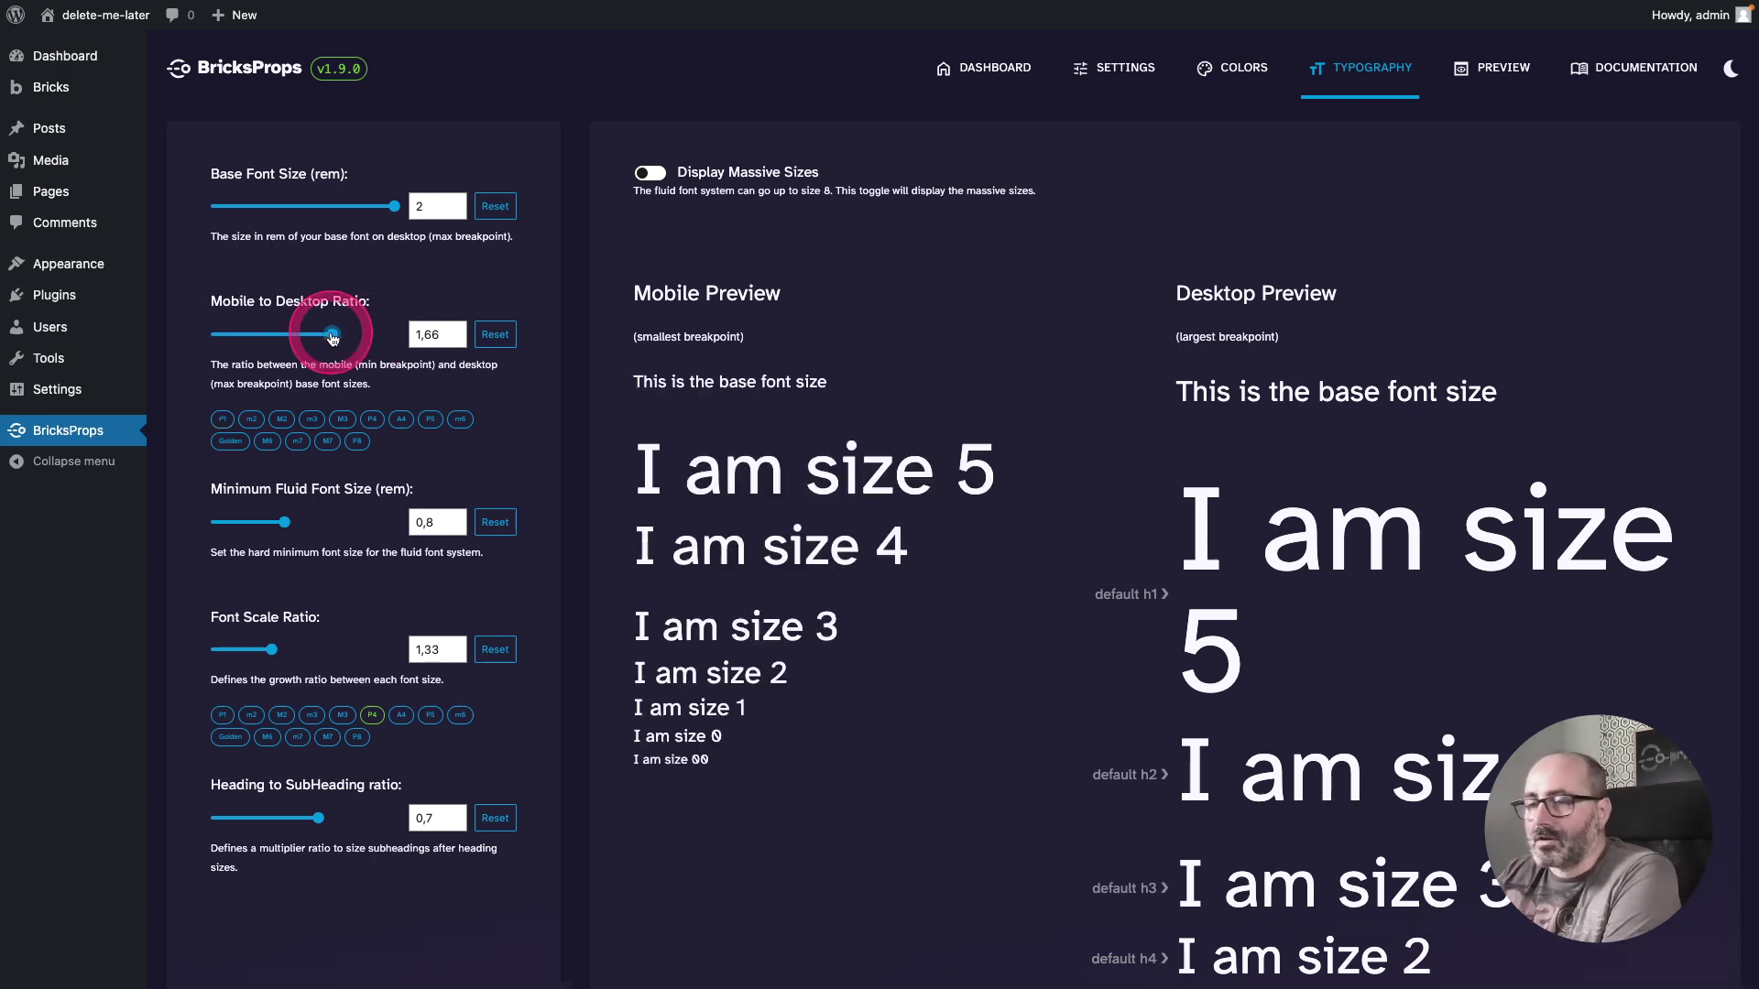
{"action": "left_click", "coordinate": [431, 346]}
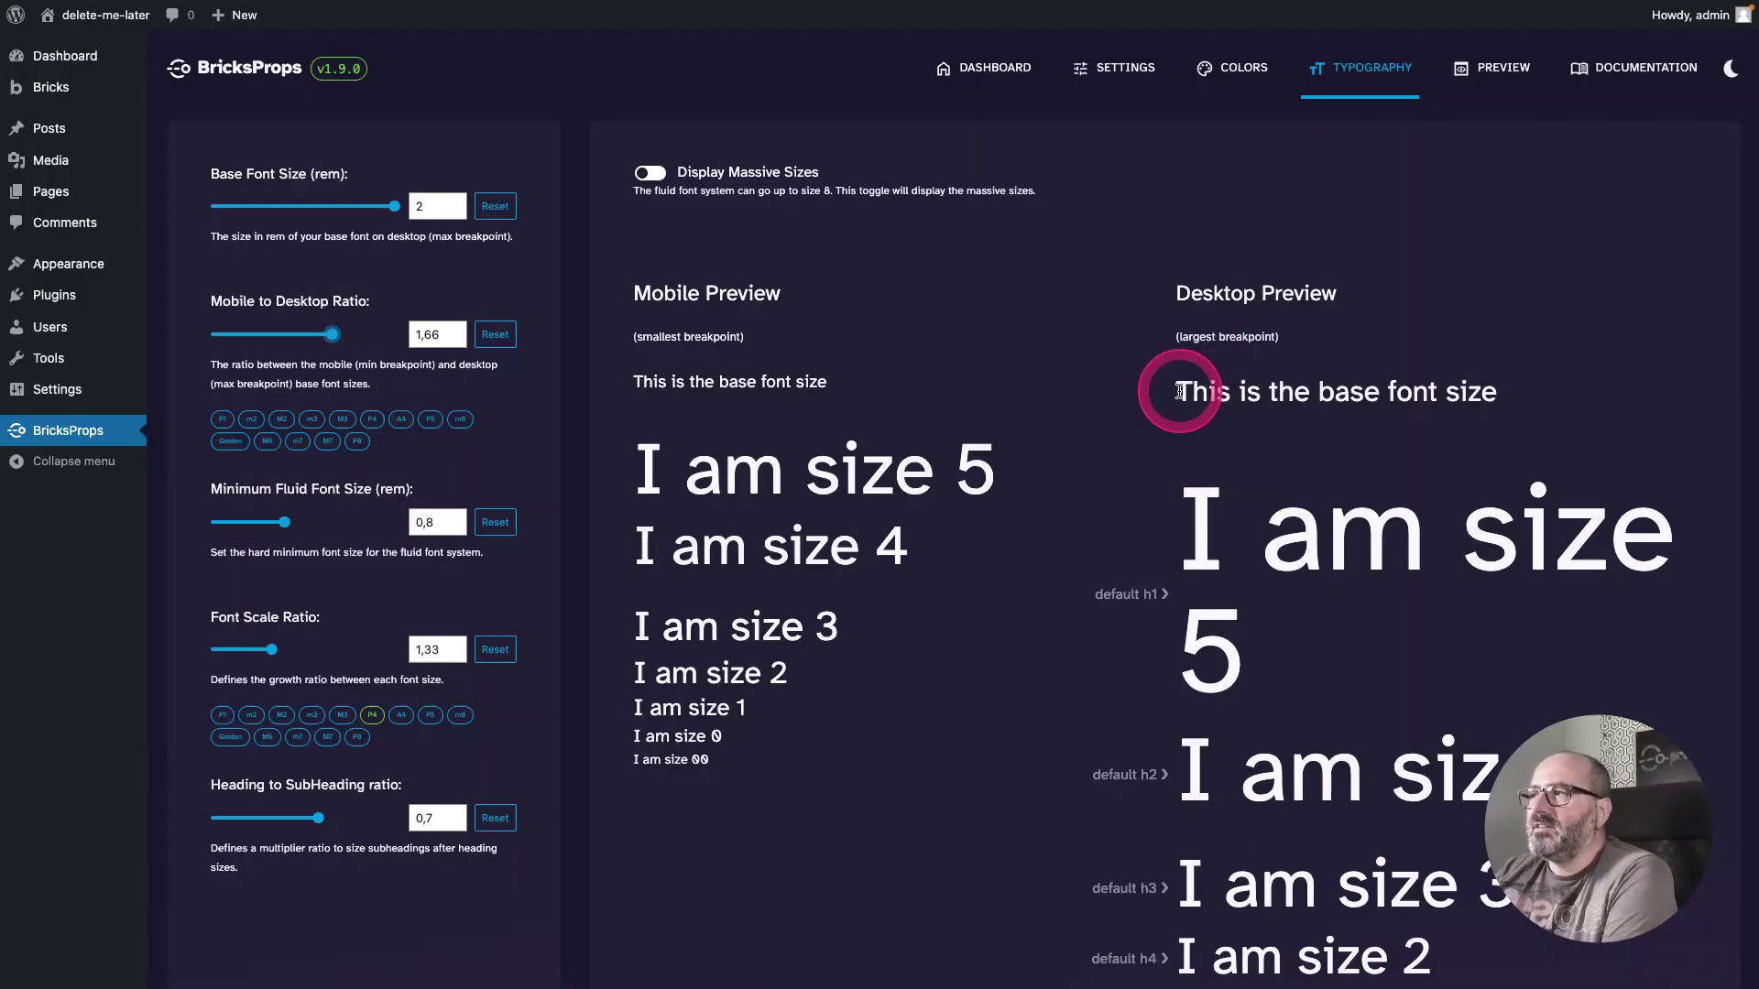
Step: Reduce the base font size from 2 to 1.1 rem and check the mobile size 00 sample
{"action": "left_click_drag", "start_coordinate": [1170, 401], "coordinate": [1511, 374]}
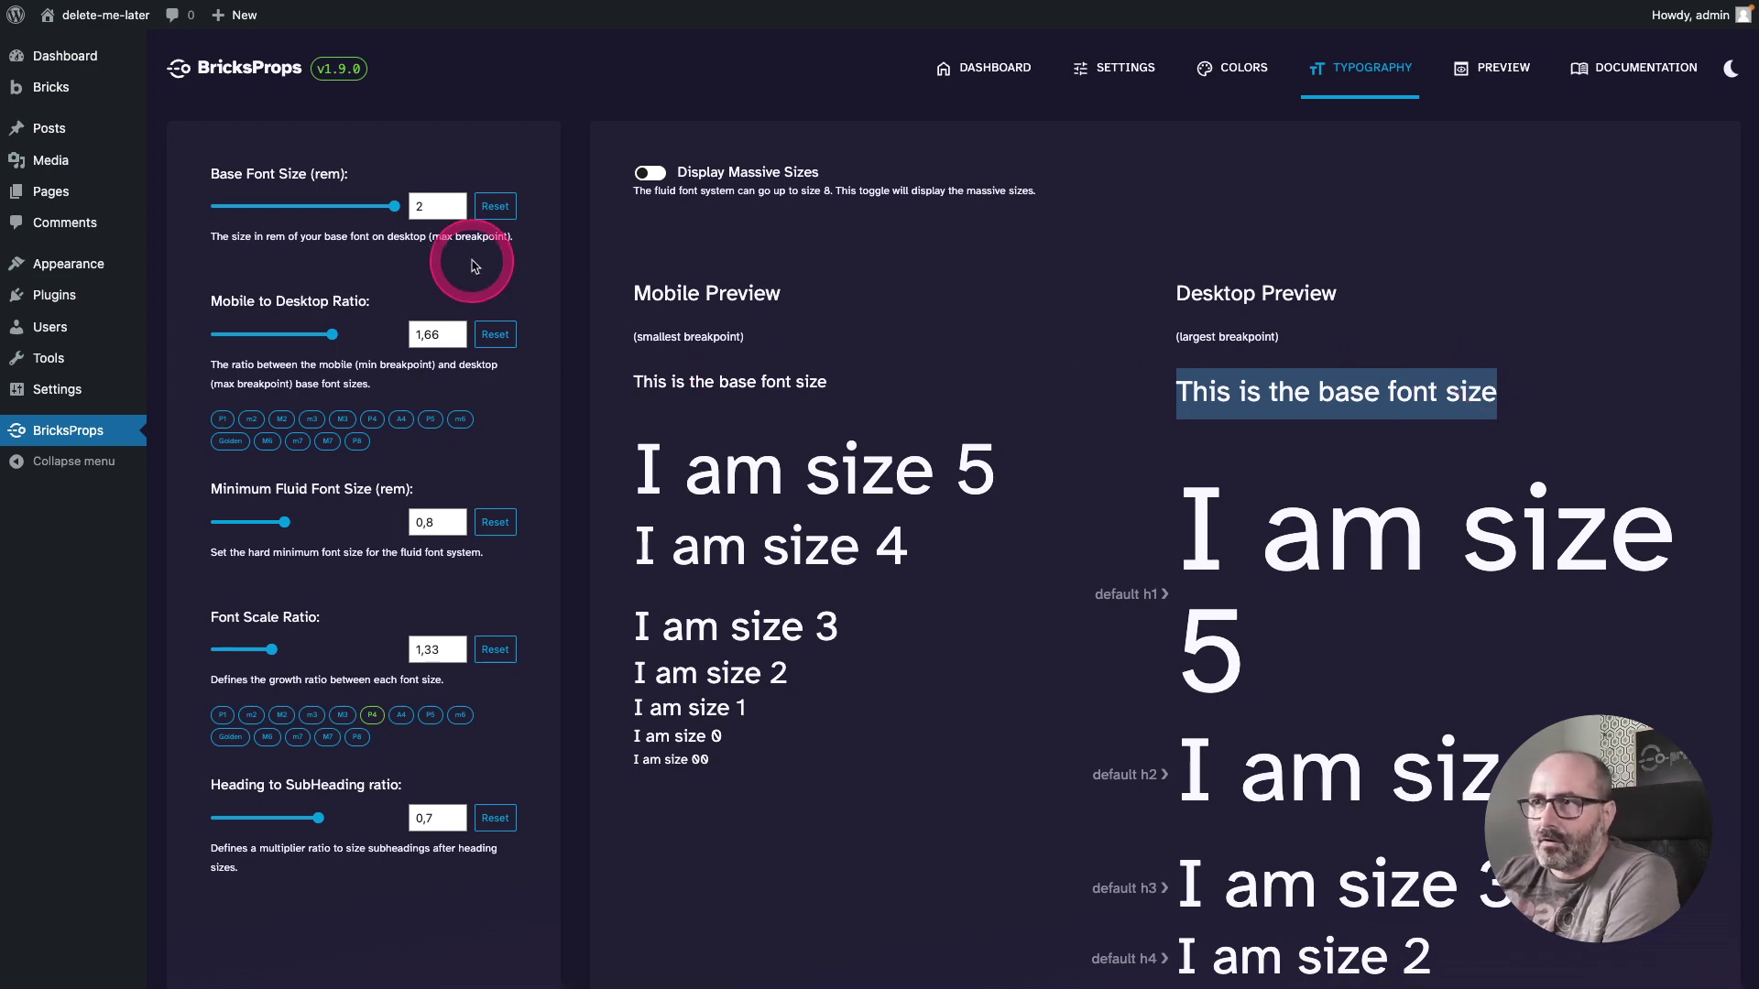
{"action": "left_click_drag", "start_coordinate": [396, 210], "coordinate": [283, 214]}
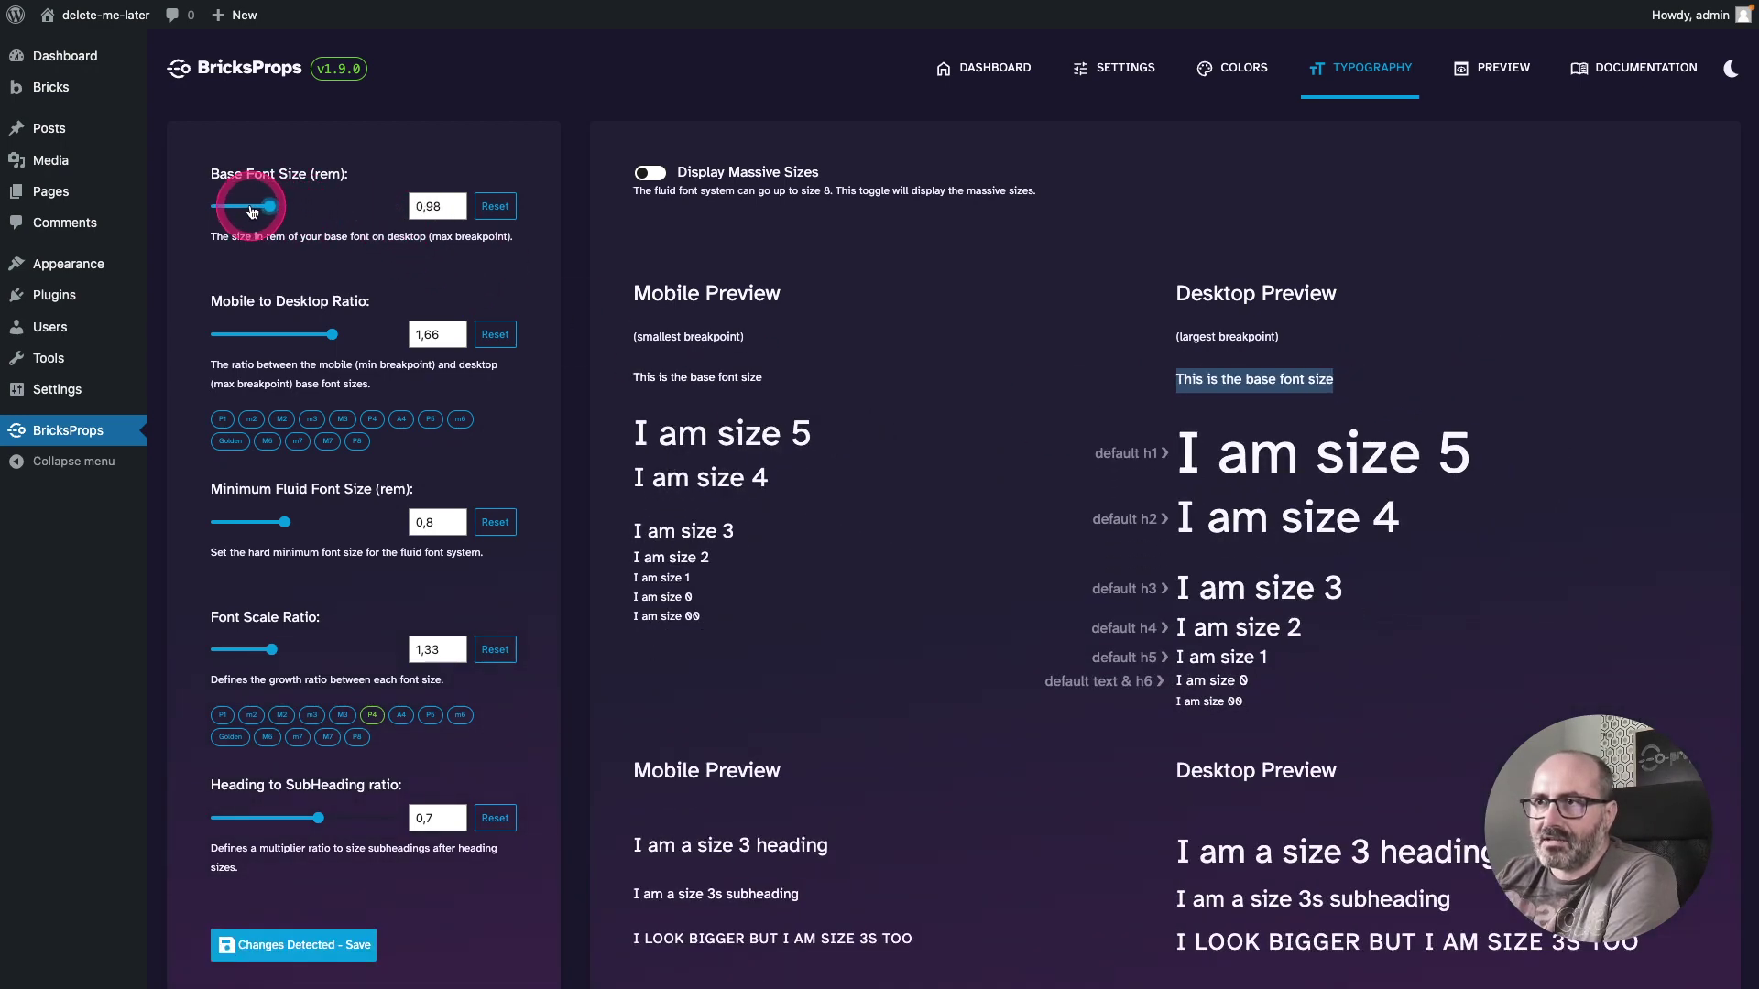
{"action": "left_click_drag", "start_coordinate": [250, 212], "coordinate": [314, 233]}
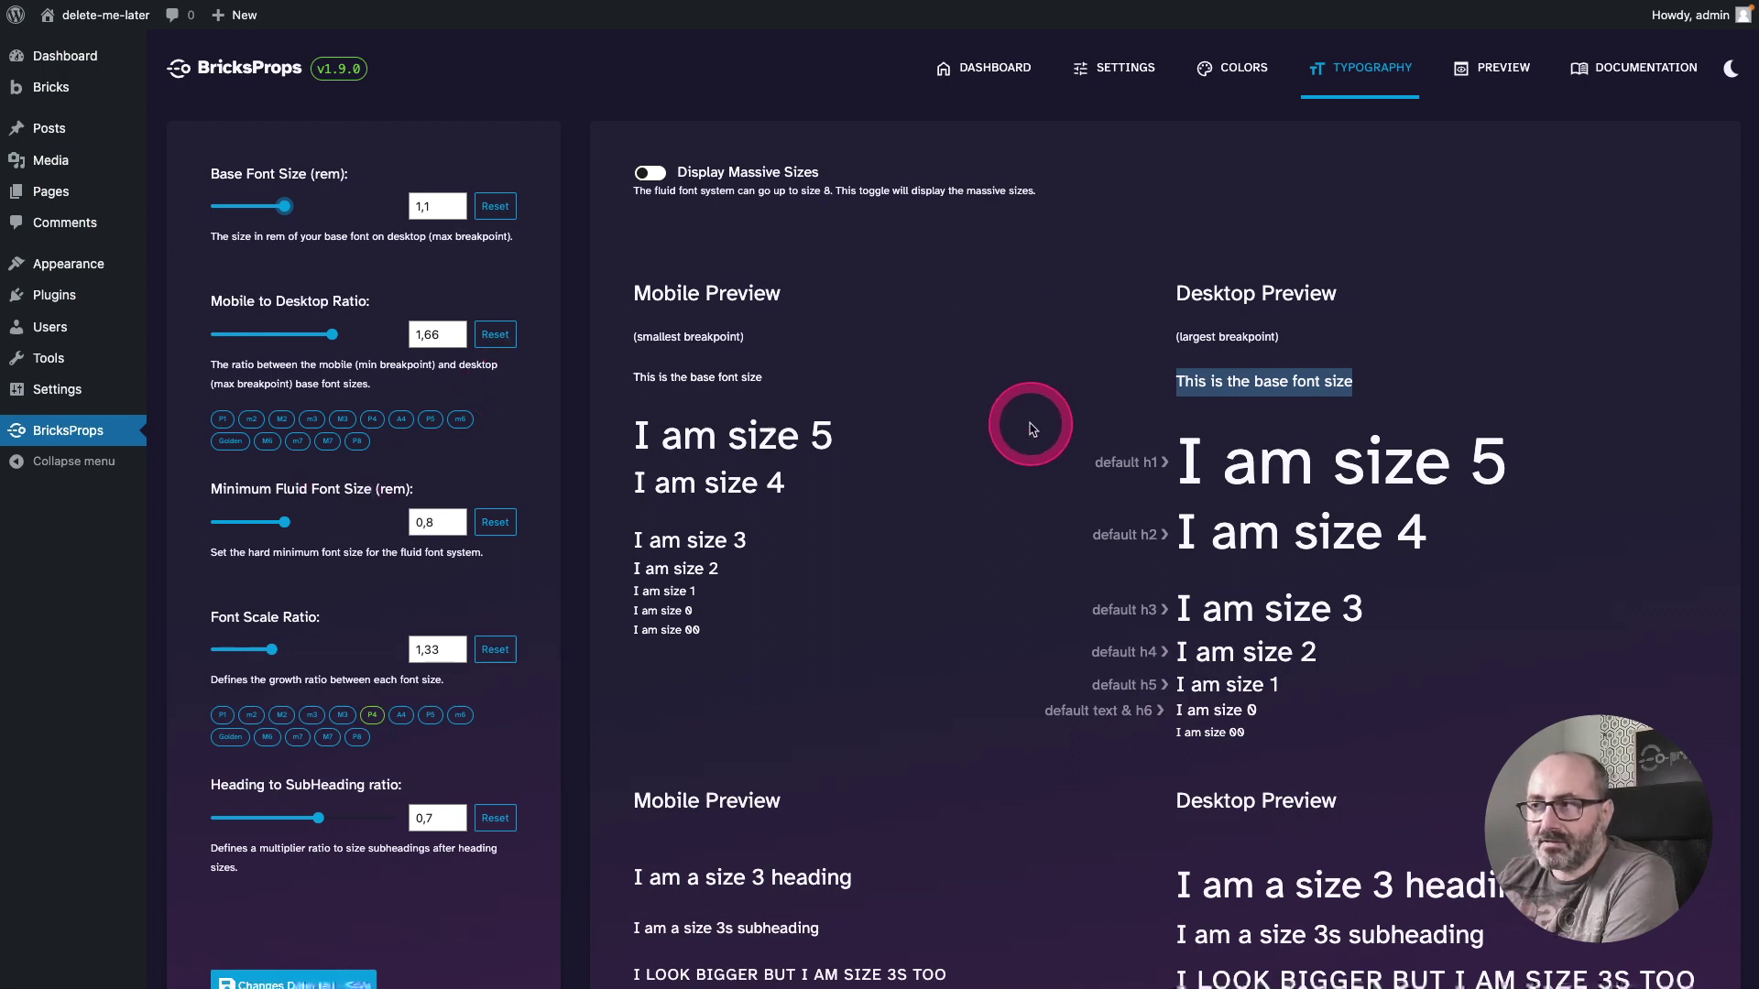
{"action": "double_click", "coordinate": [704, 632]}
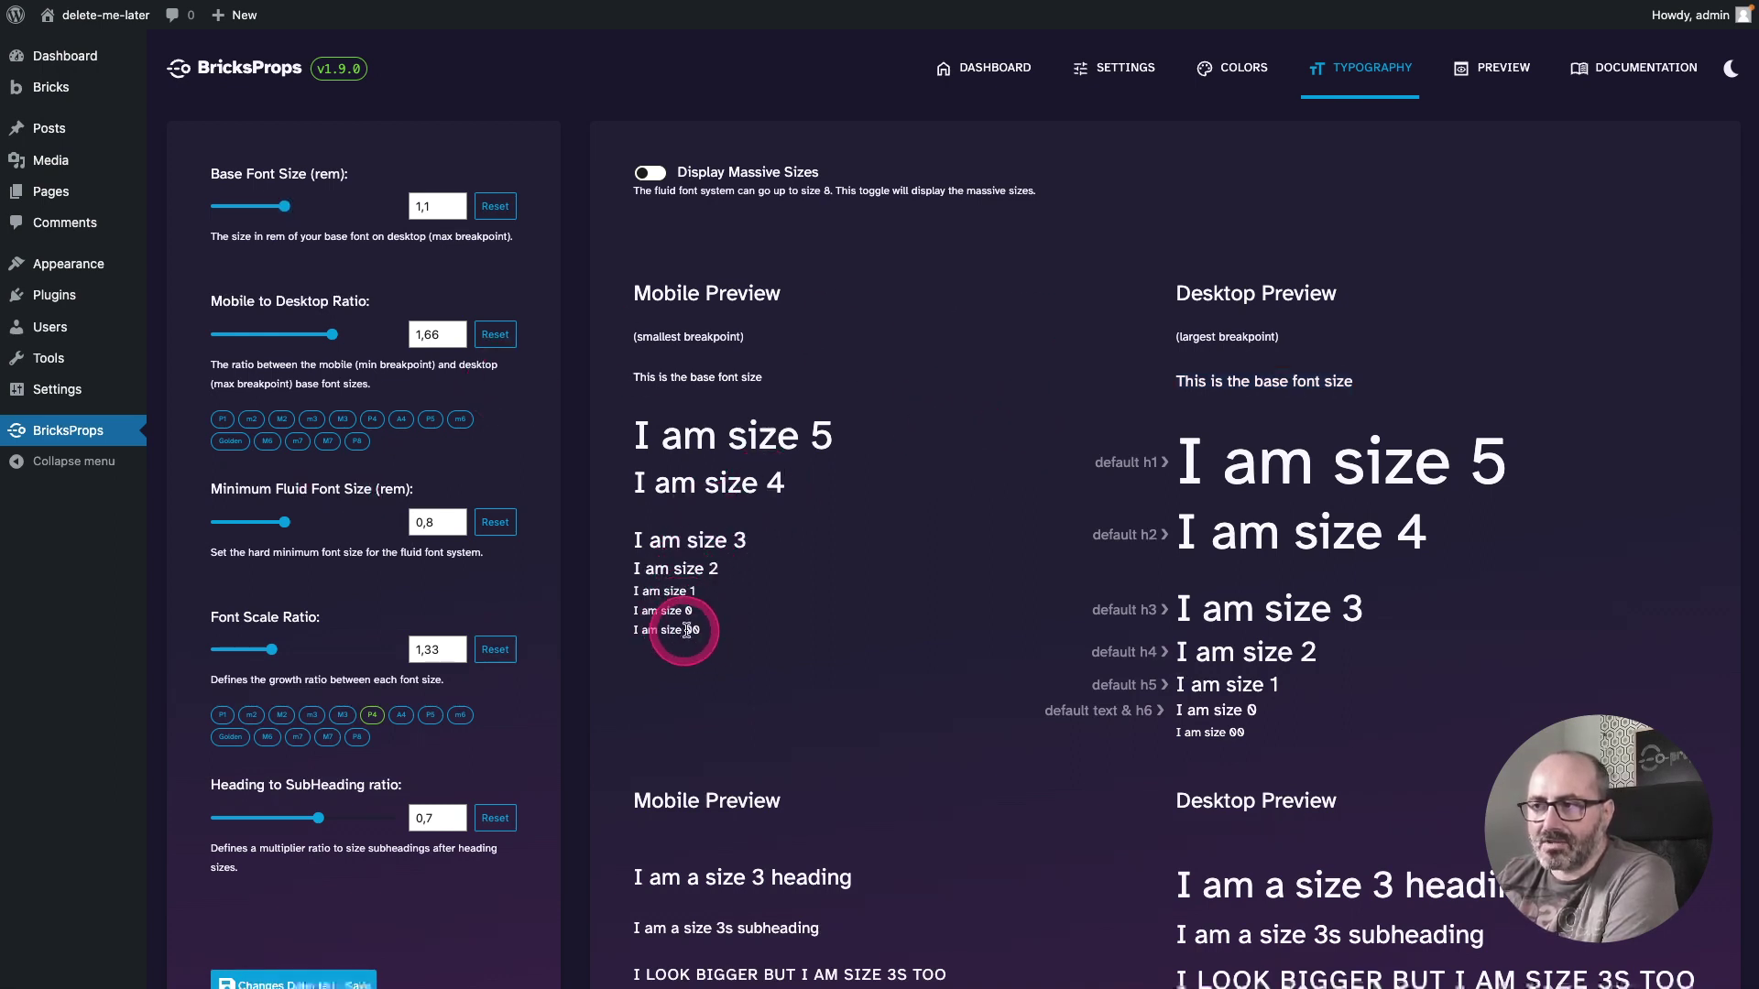
{"action": "left_click", "coordinate": [435, 522]}
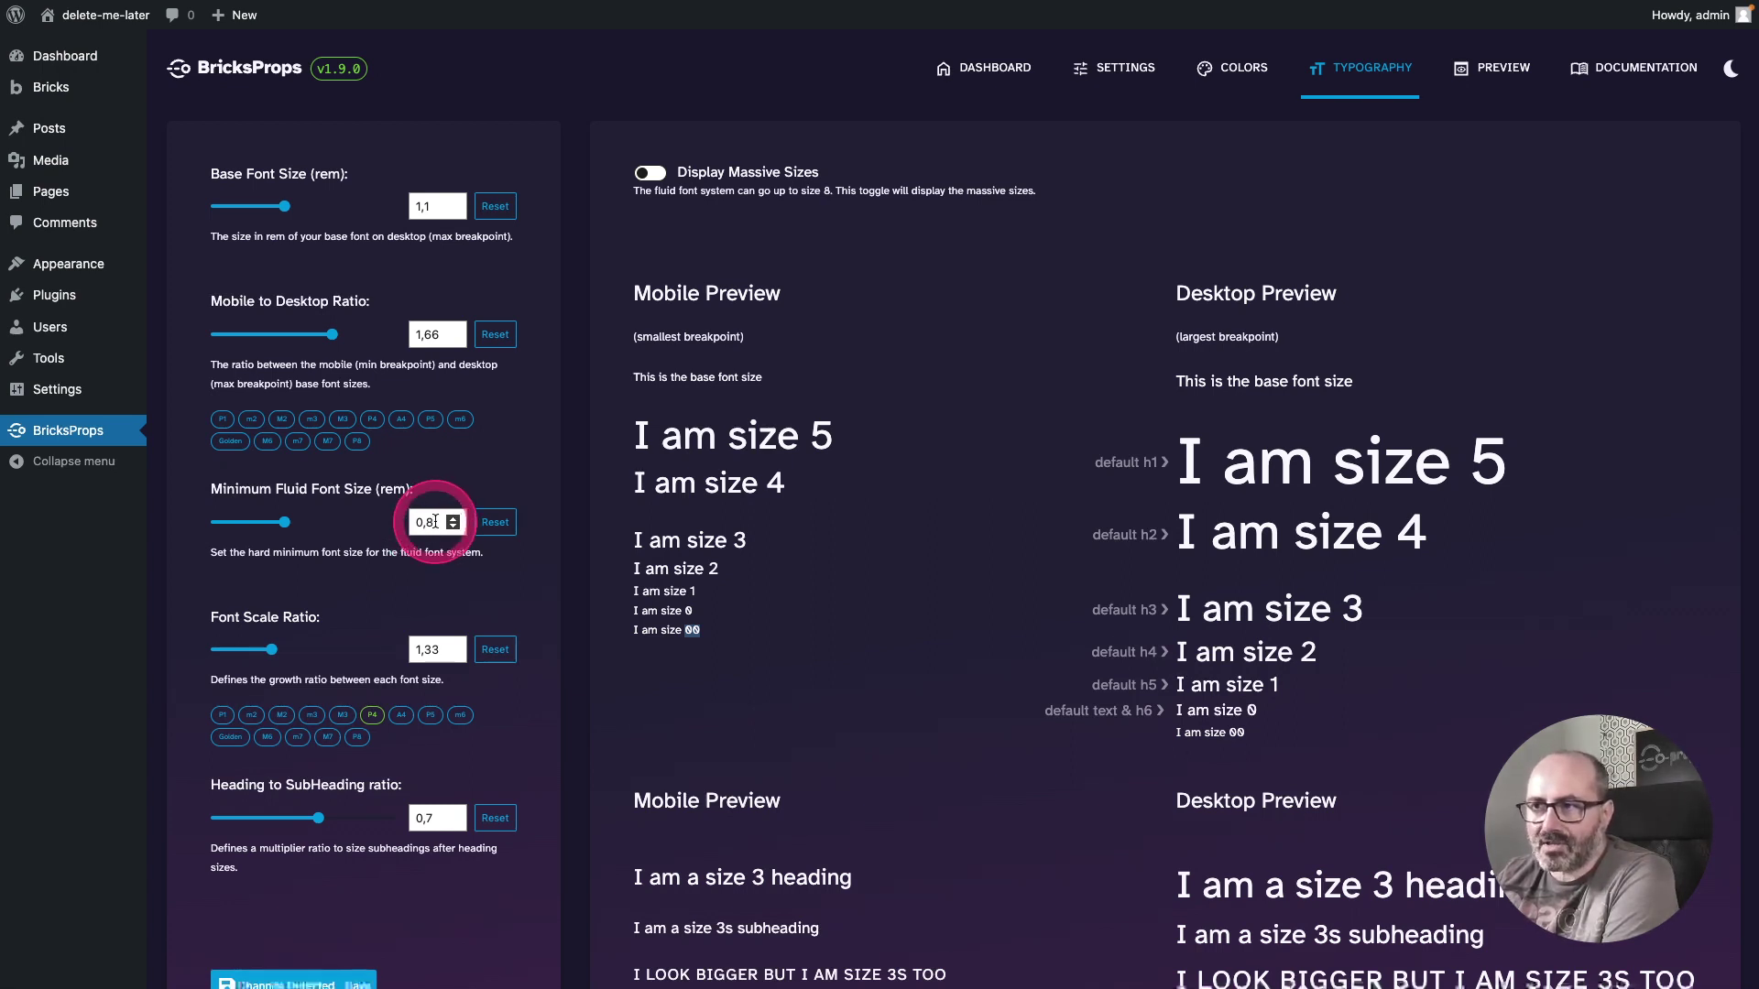
{"action": "left_click", "coordinate": [392, 529]}
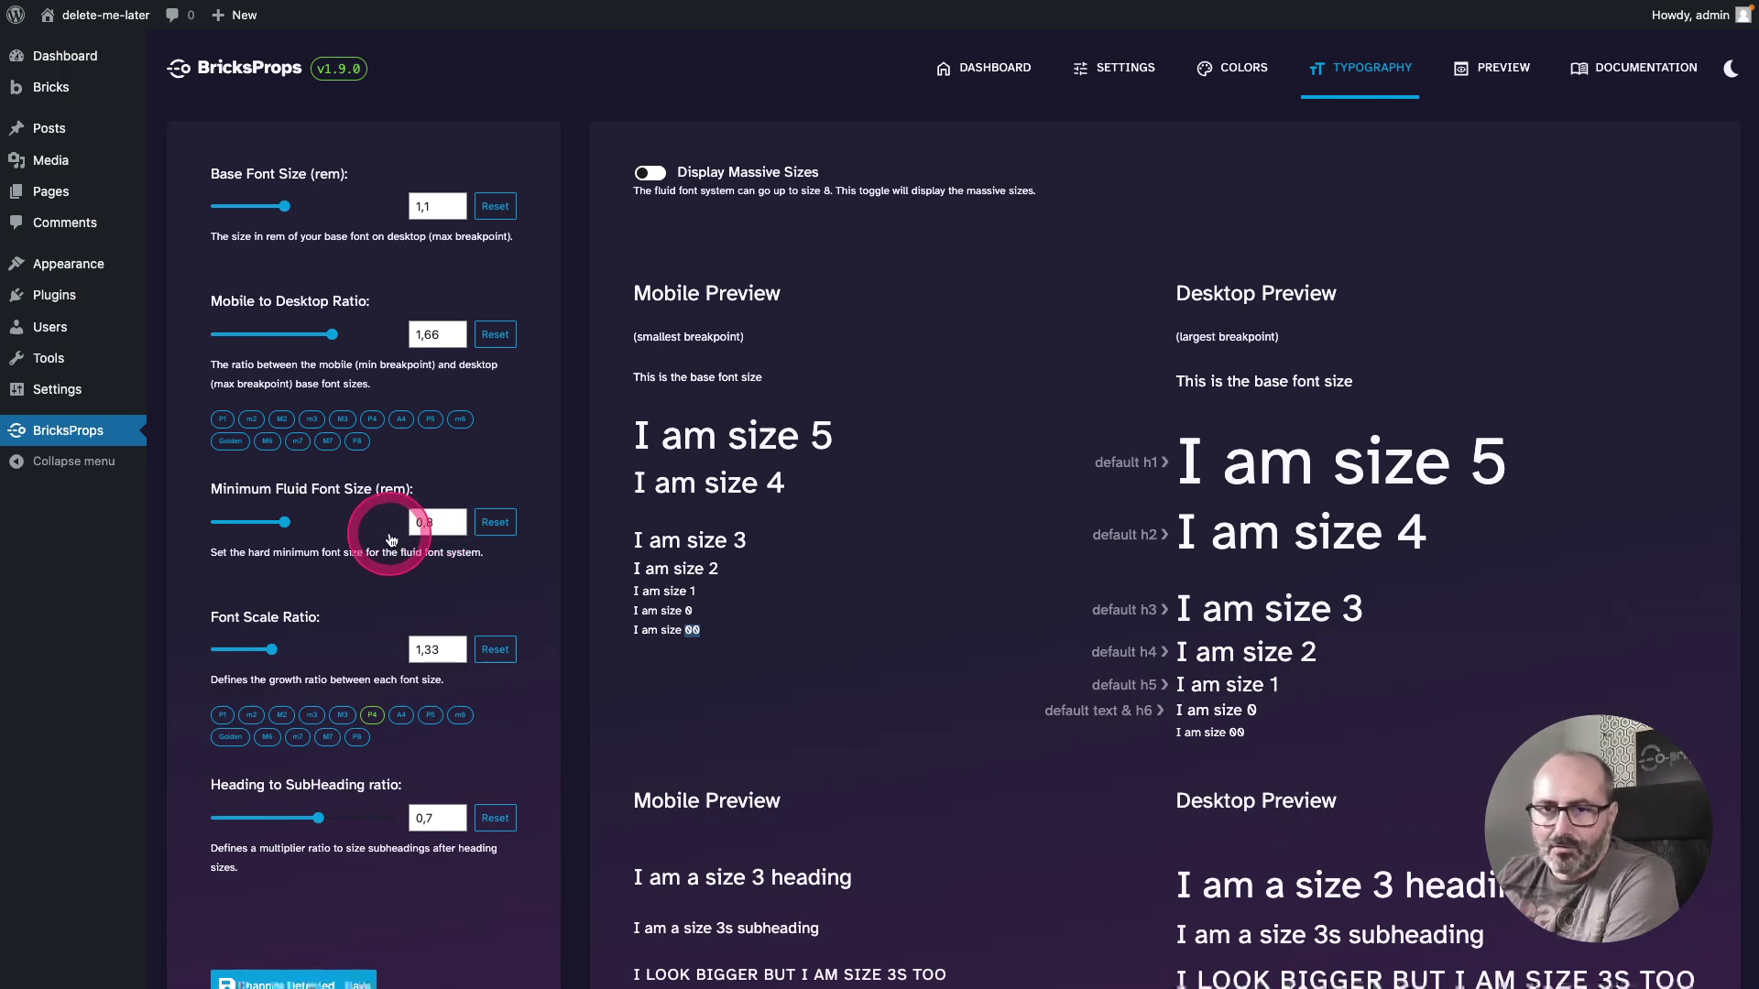
{"action": "left_click", "coordinate": [356, 455]}
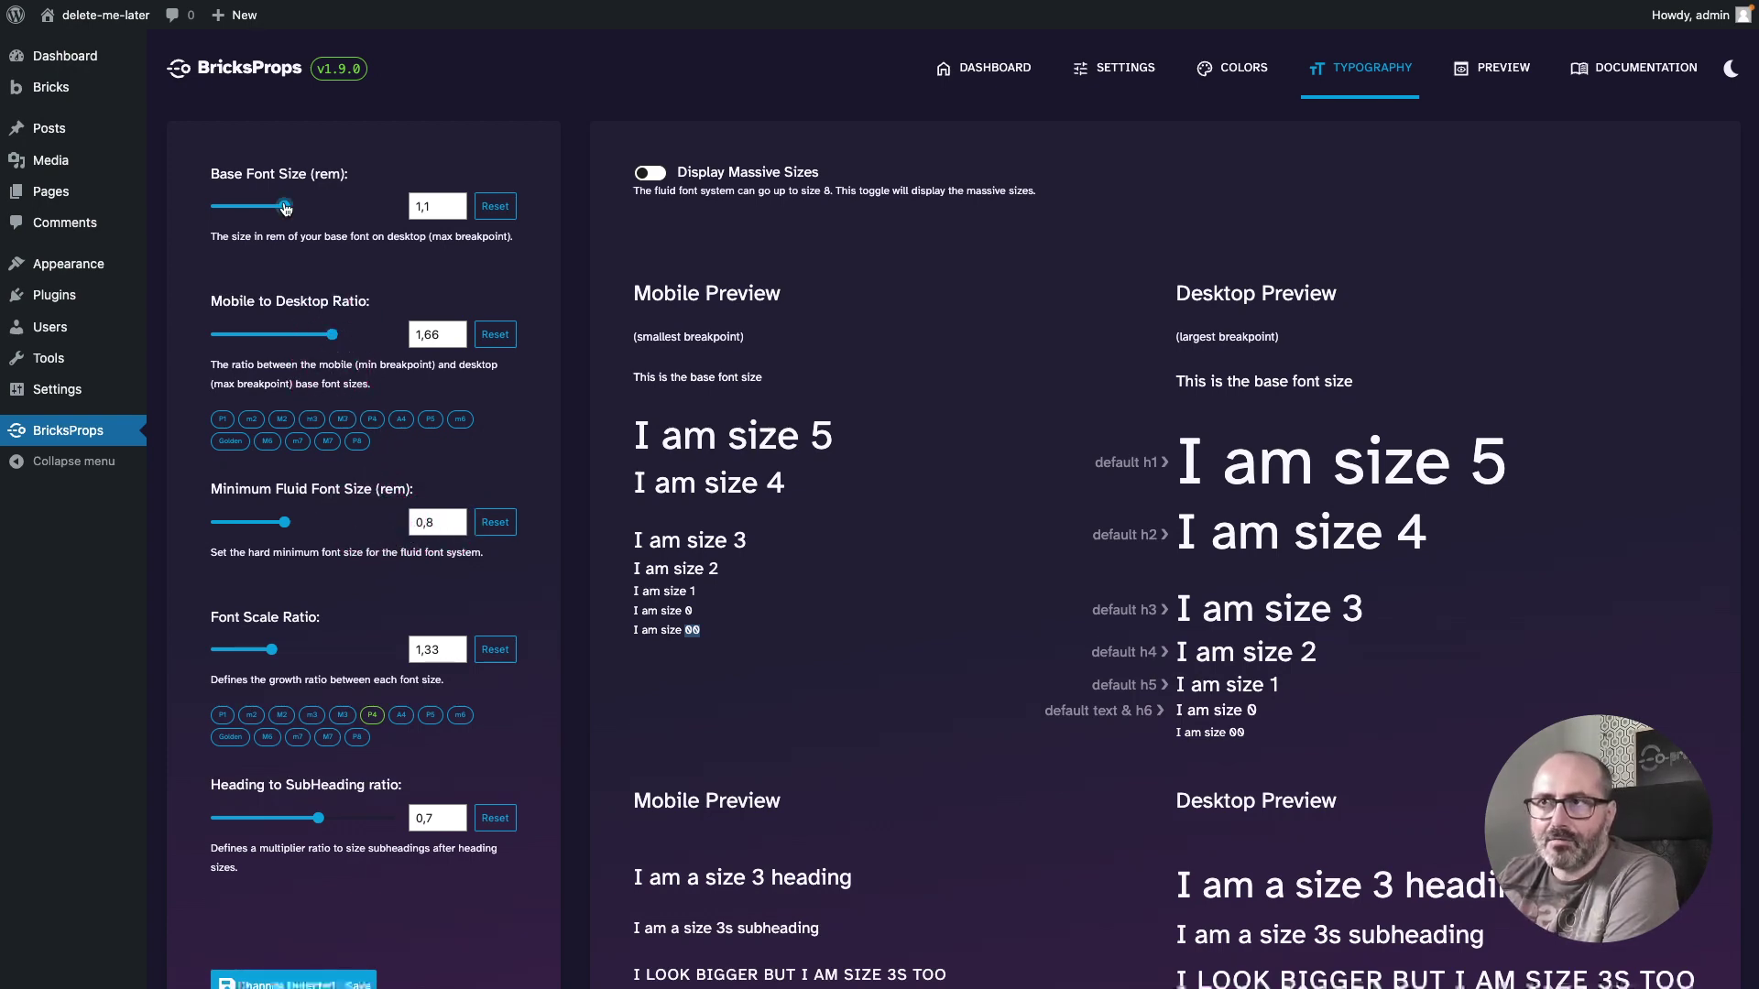
{"action": "mouse_move", "coordinate": [285, 209]}
{"action": "left_mouse_down"}
{"action": "mouse_move", "coordinate": [218, 211]}
{"action": "mouse_move", "coordinate": [274, 207]}
{"action": "left_mouse_up"}
{"action": "left_click_drag", "start_coordinate": [353, 334], "coordinate": [399, 335]}
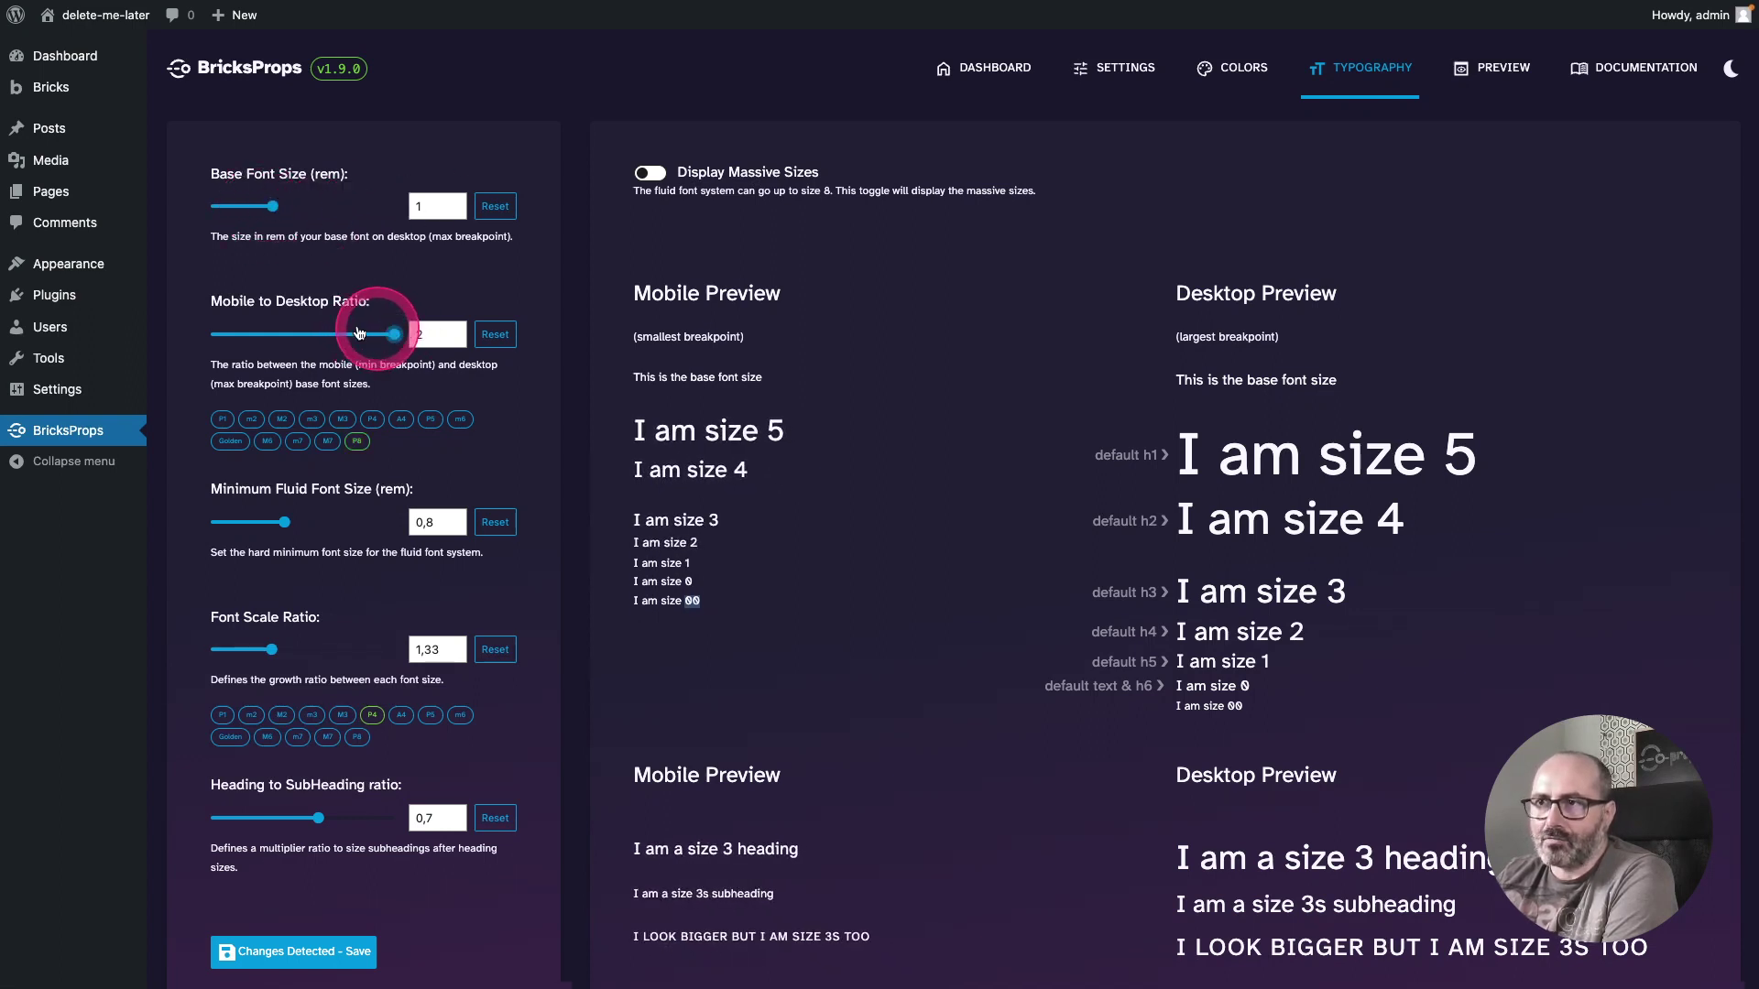
{"action": "left_click", "coordinate": [720, 621]}
{"action": "mouse_move", "coordinate": [720, 621]}
{"action": "left_mouse_down"}
{"action": "mouse_move", "coordinate": [633, 546]}
{"action": "mouse_move", "coordinate": [727, 591]}
{"action": "left_mouse_up"}
{"action": "mouse_move", "coordinate": [95, 517]}
{"action": "left_mouse_down"}
{"action": "mouse_move", "coordinate": [318, 632]}
{"action": "mouse_move", "coordinate": [152, 582]}
{"action": "mouse_move", "coordinate": [95, 526]}
{"action": "mouse_move", "coordinate": [122, 522]}
{"action": "left_mouse_up"}
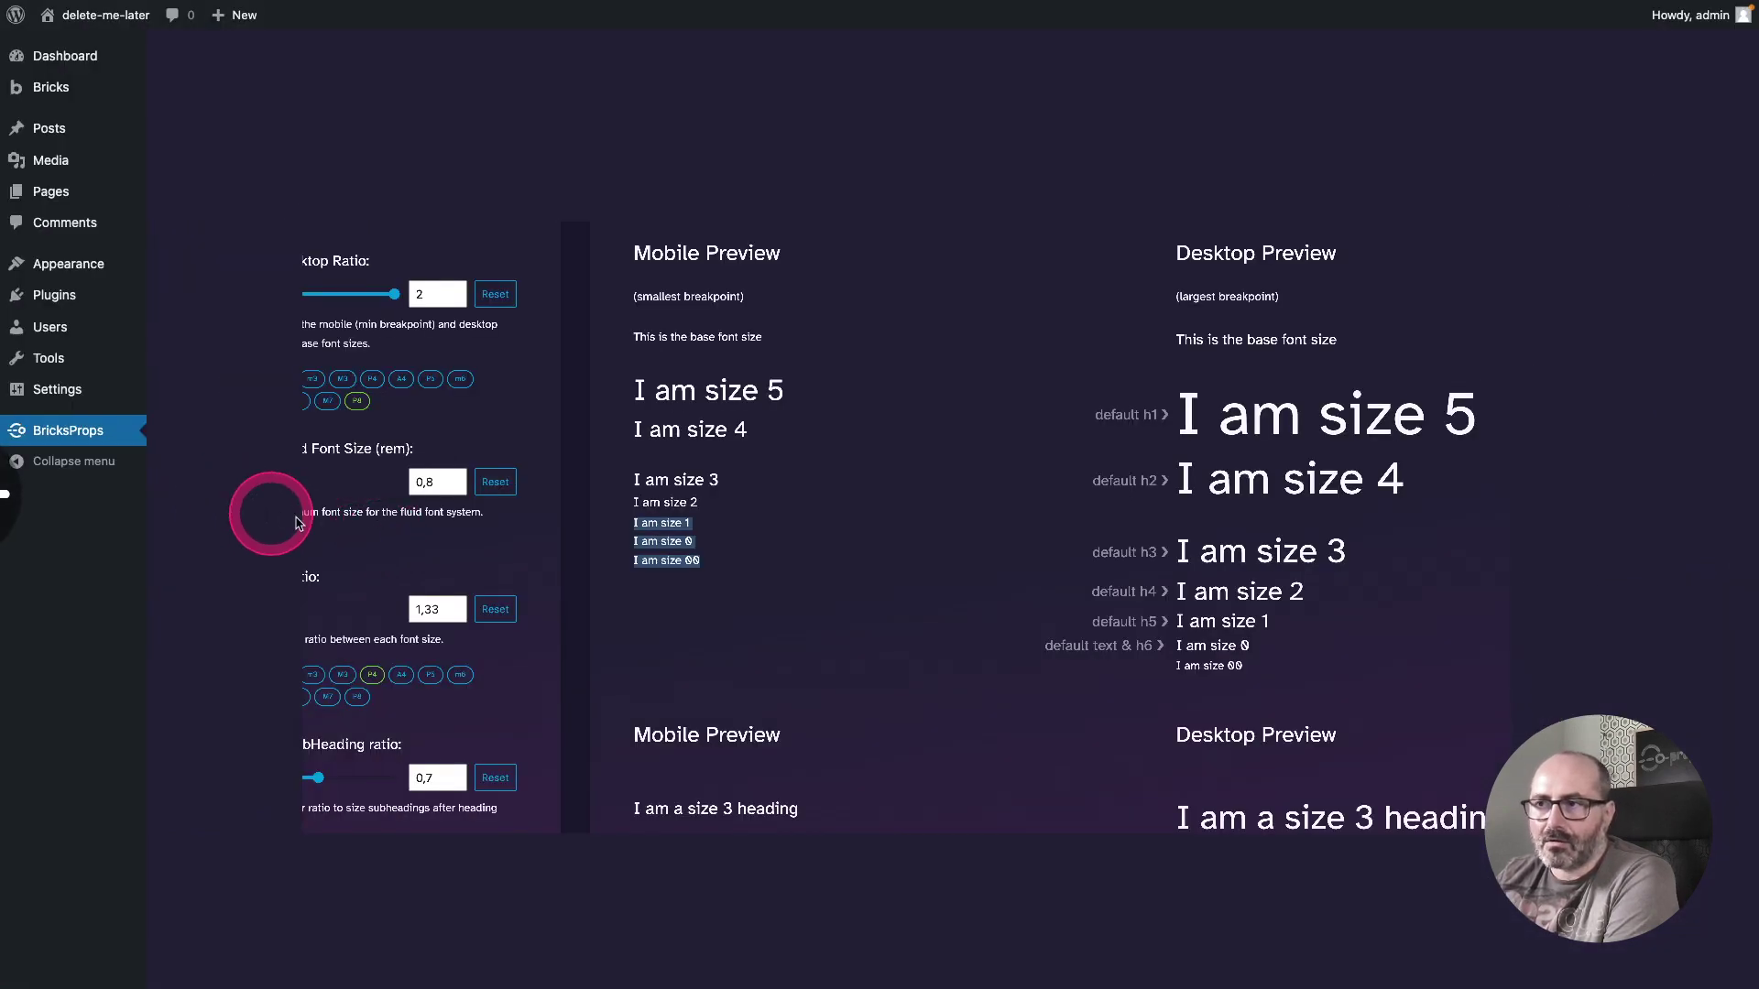
{"action": "left_click", "coordinate": [427, 482]}
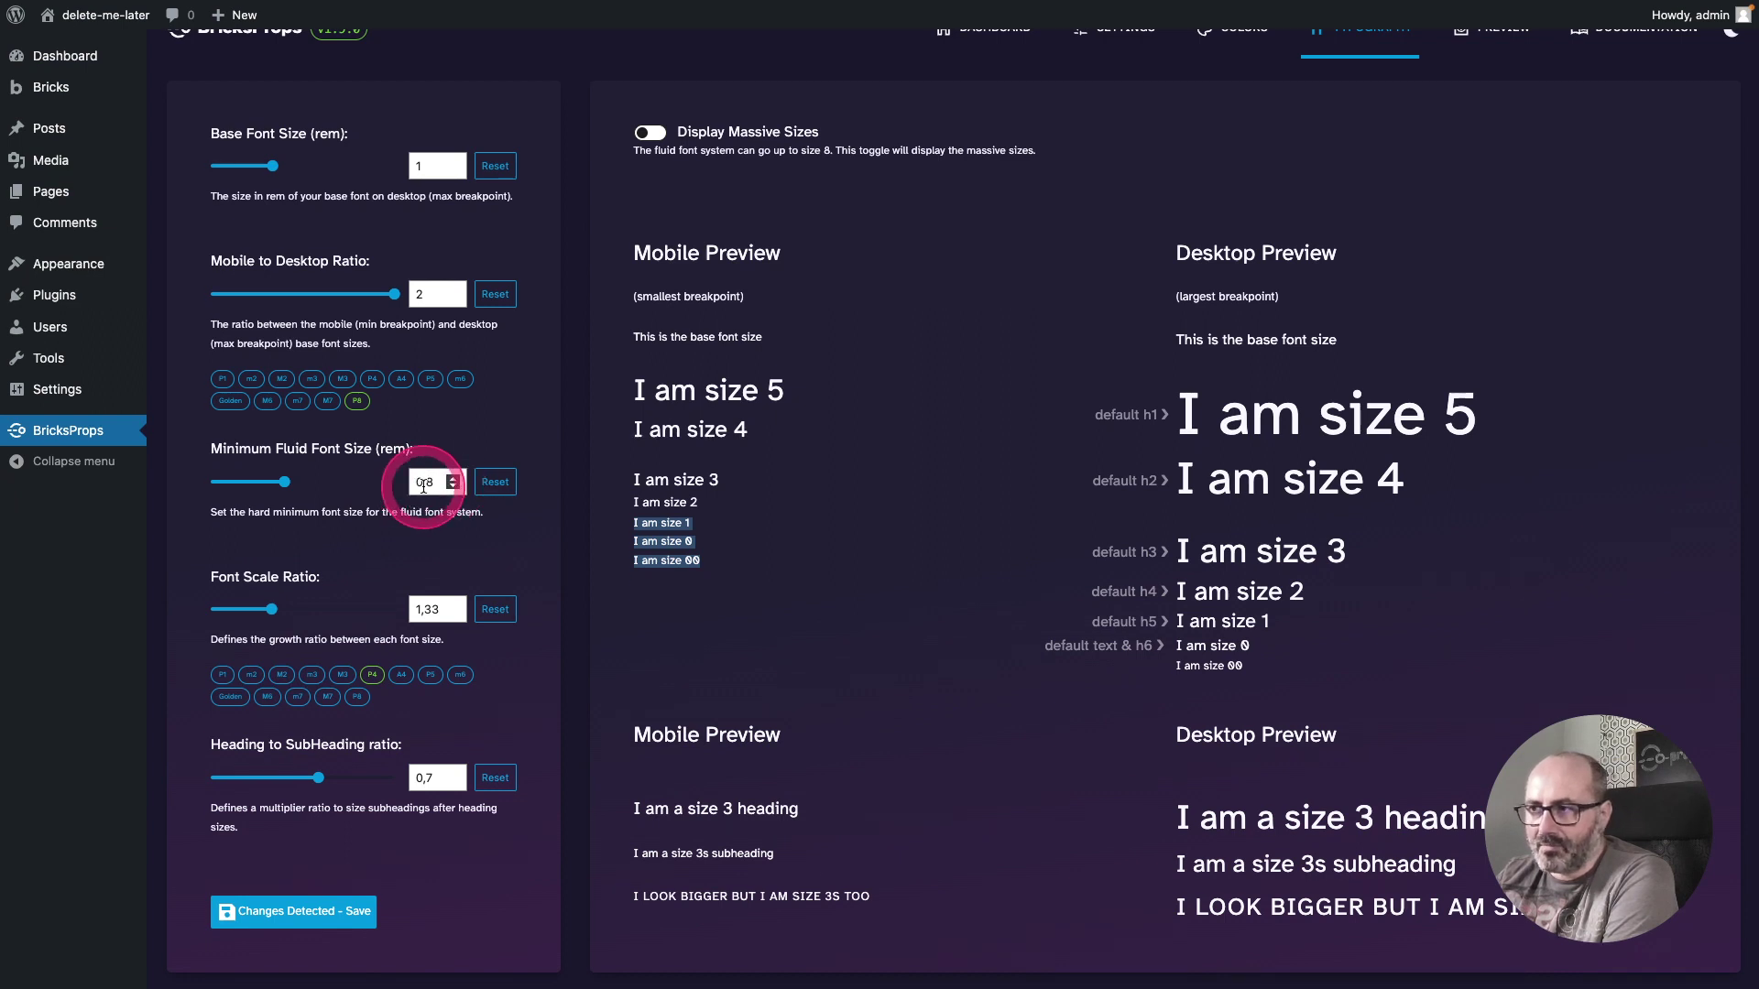
{"action": "left_click_drag", "start_coordinate": [394, 294], "coordinate": [302, 297]}
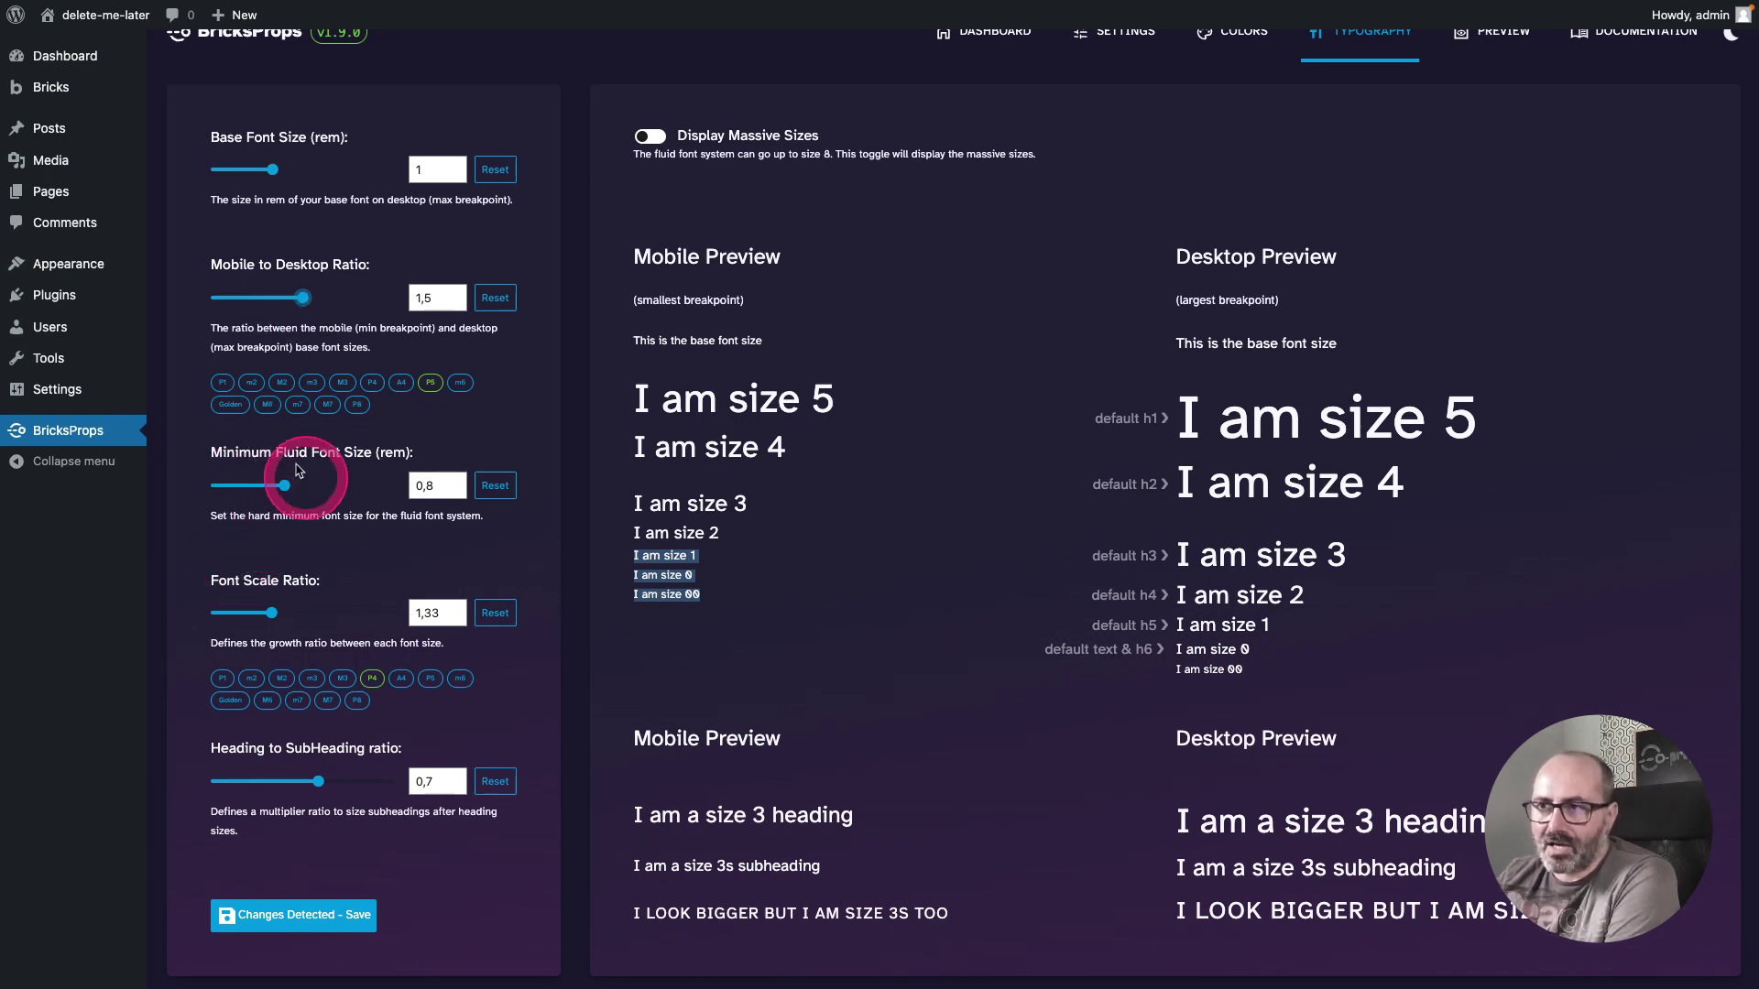
{"action": "left_click", "coordinate": [236, 458]}
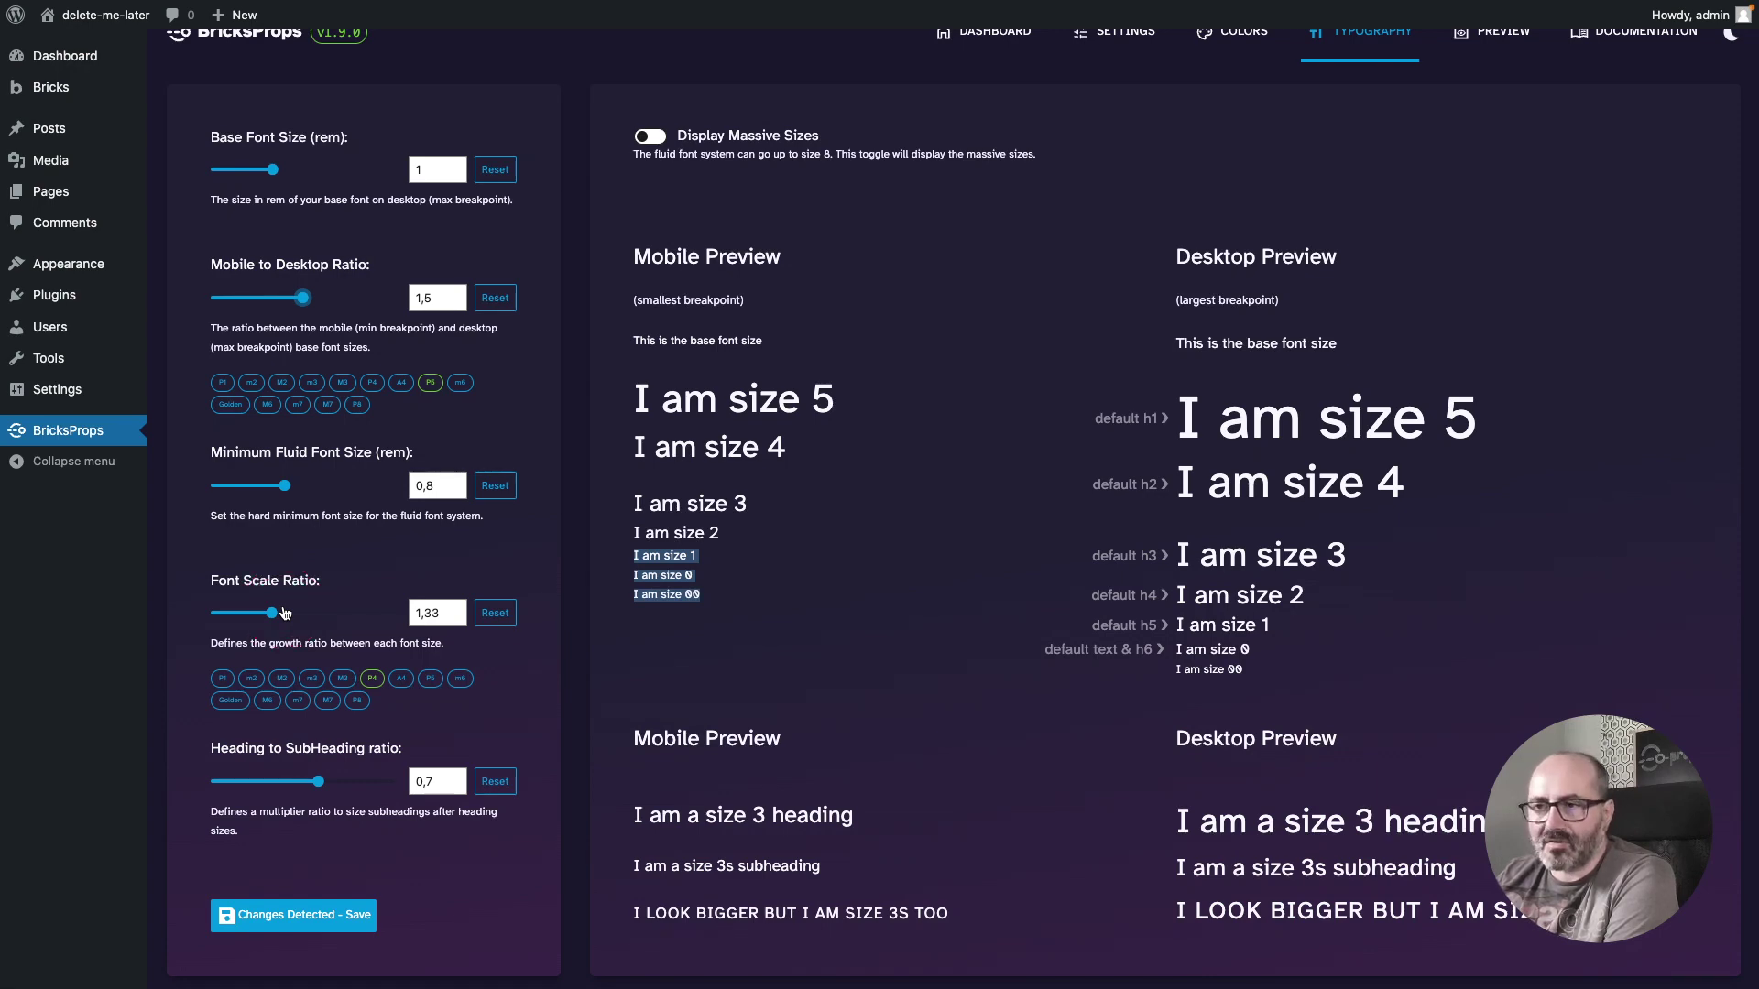
Step: Try font scale ratios from 1 upward, then apply the Perfect Fourth preset (1.41)
{"action": "left_click_drag", "start_coordinate": [283, 613], "coordinate": [210, 613]}
{"action": "left_click", "coordinate": [1201, 511]}
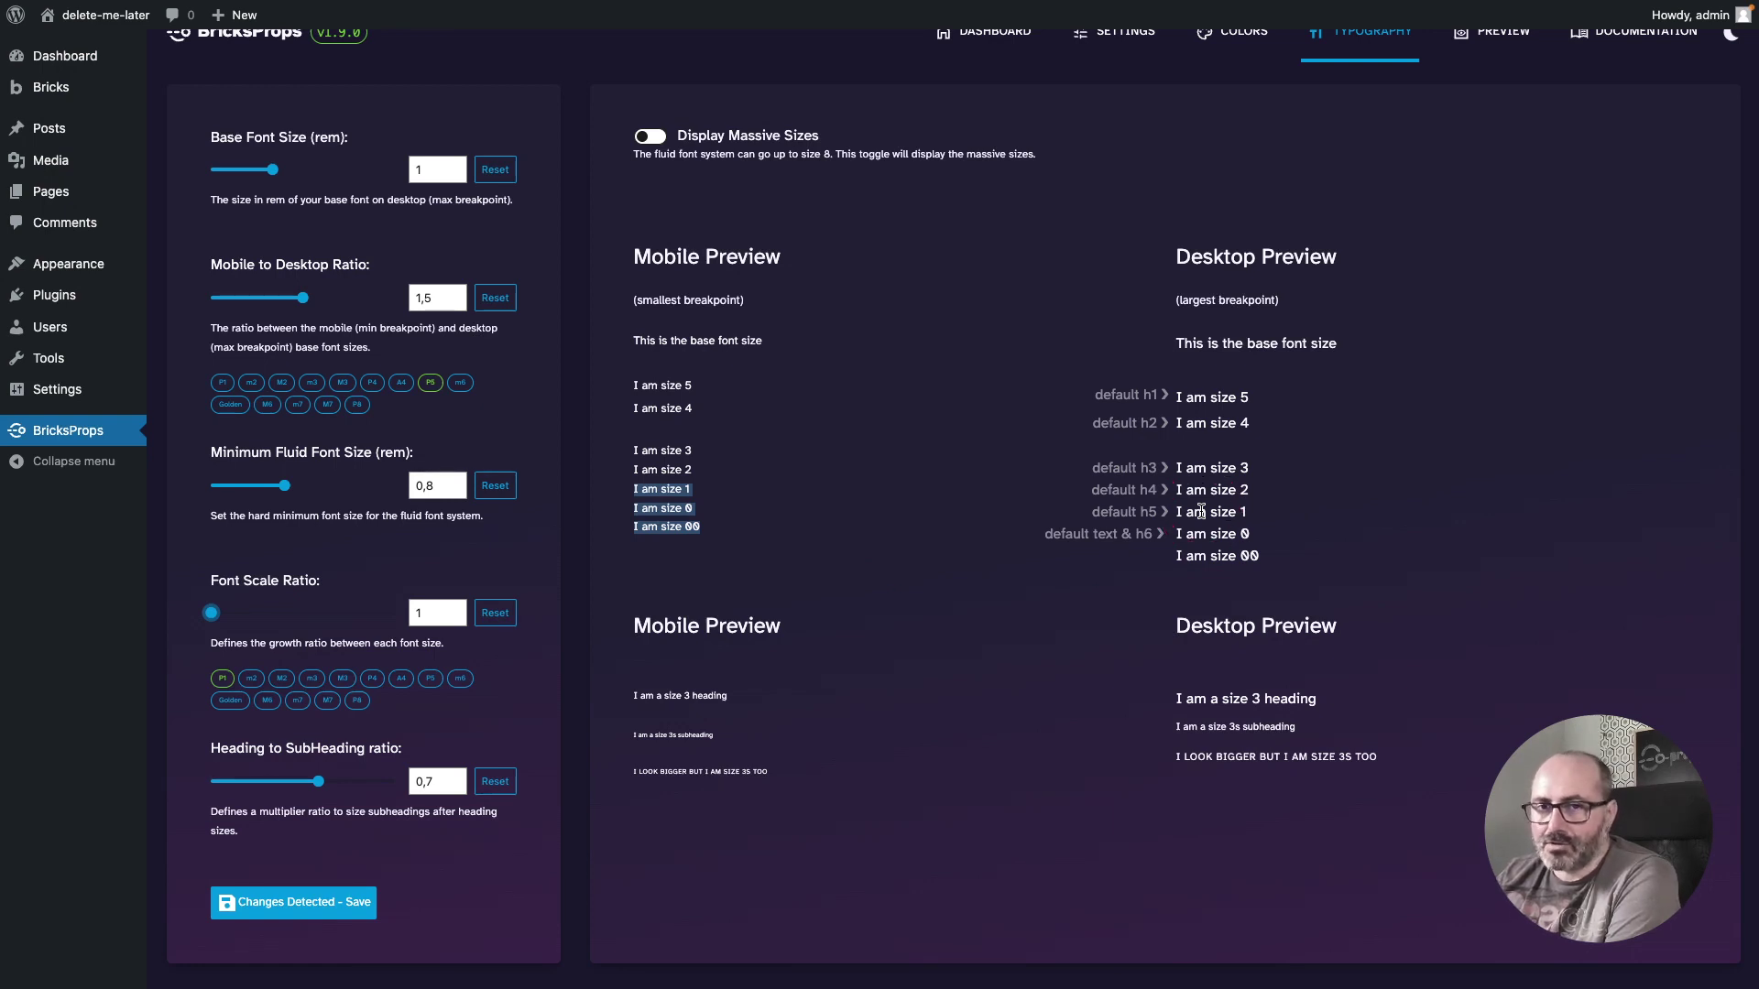
{"action": "left_click", "coordinate": [1201, 511]}
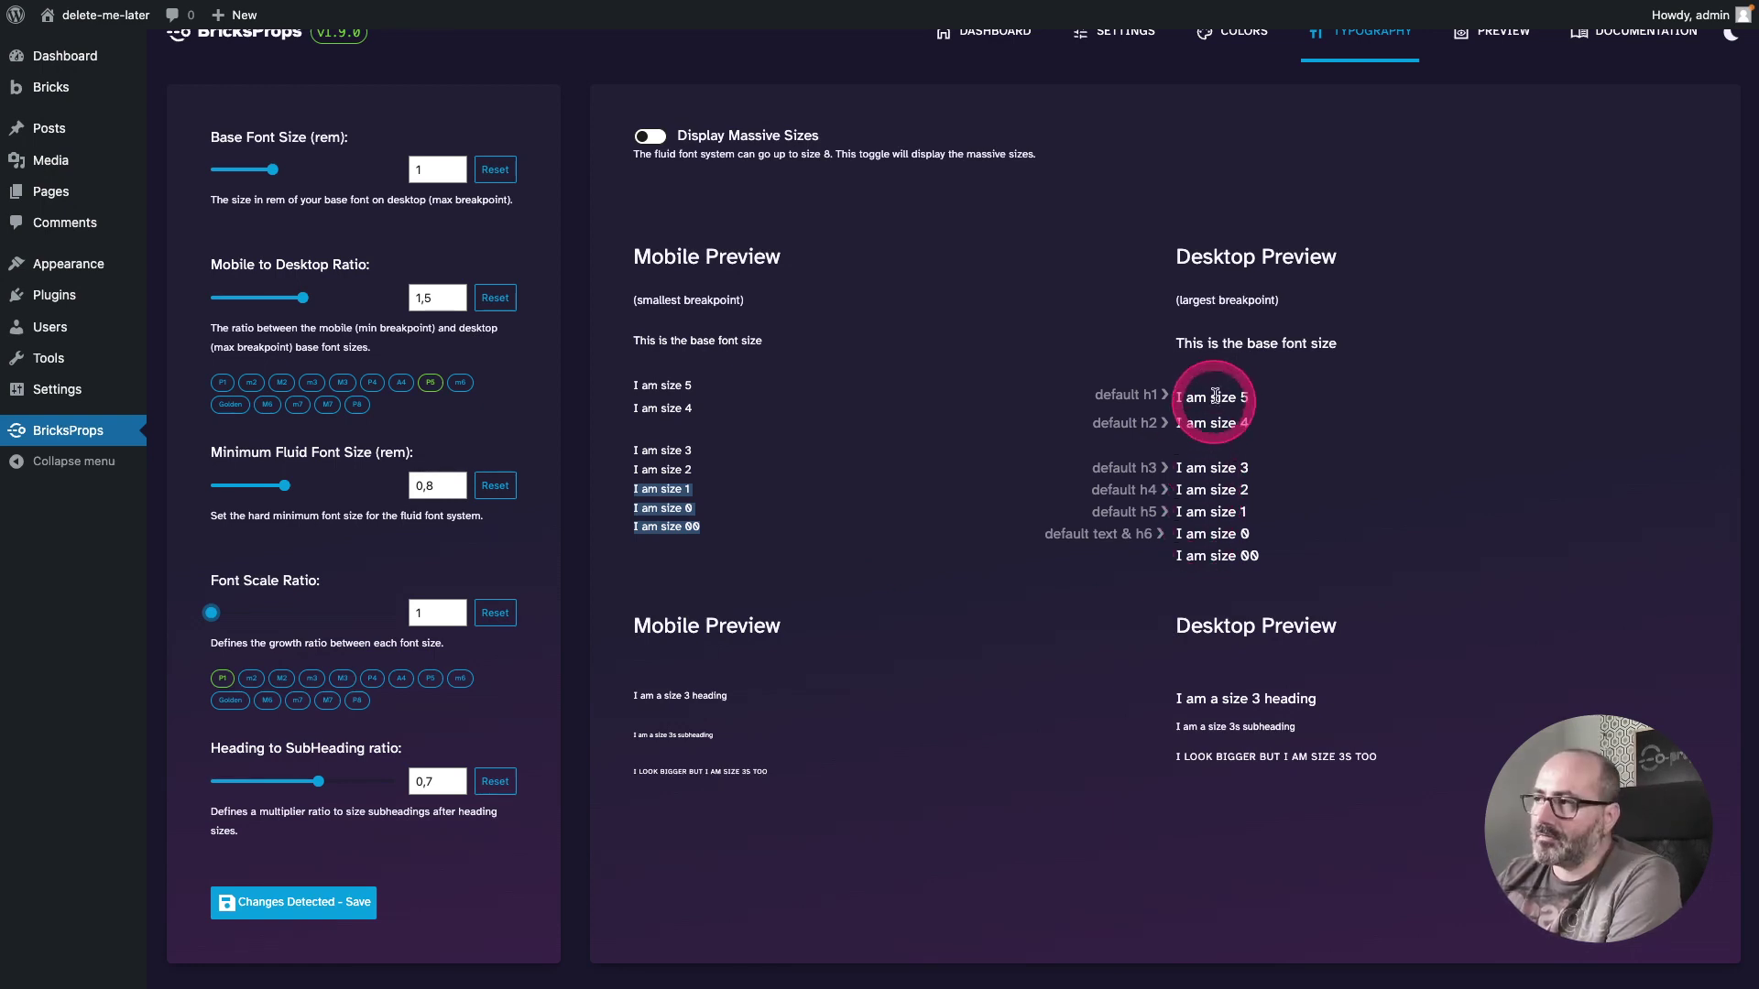
{"action": "left_click_drag", "start_coordinate": [207, 613], "coordinate": [274, 606]}
{"action": "left_click", "coordinate": [430, 678]}
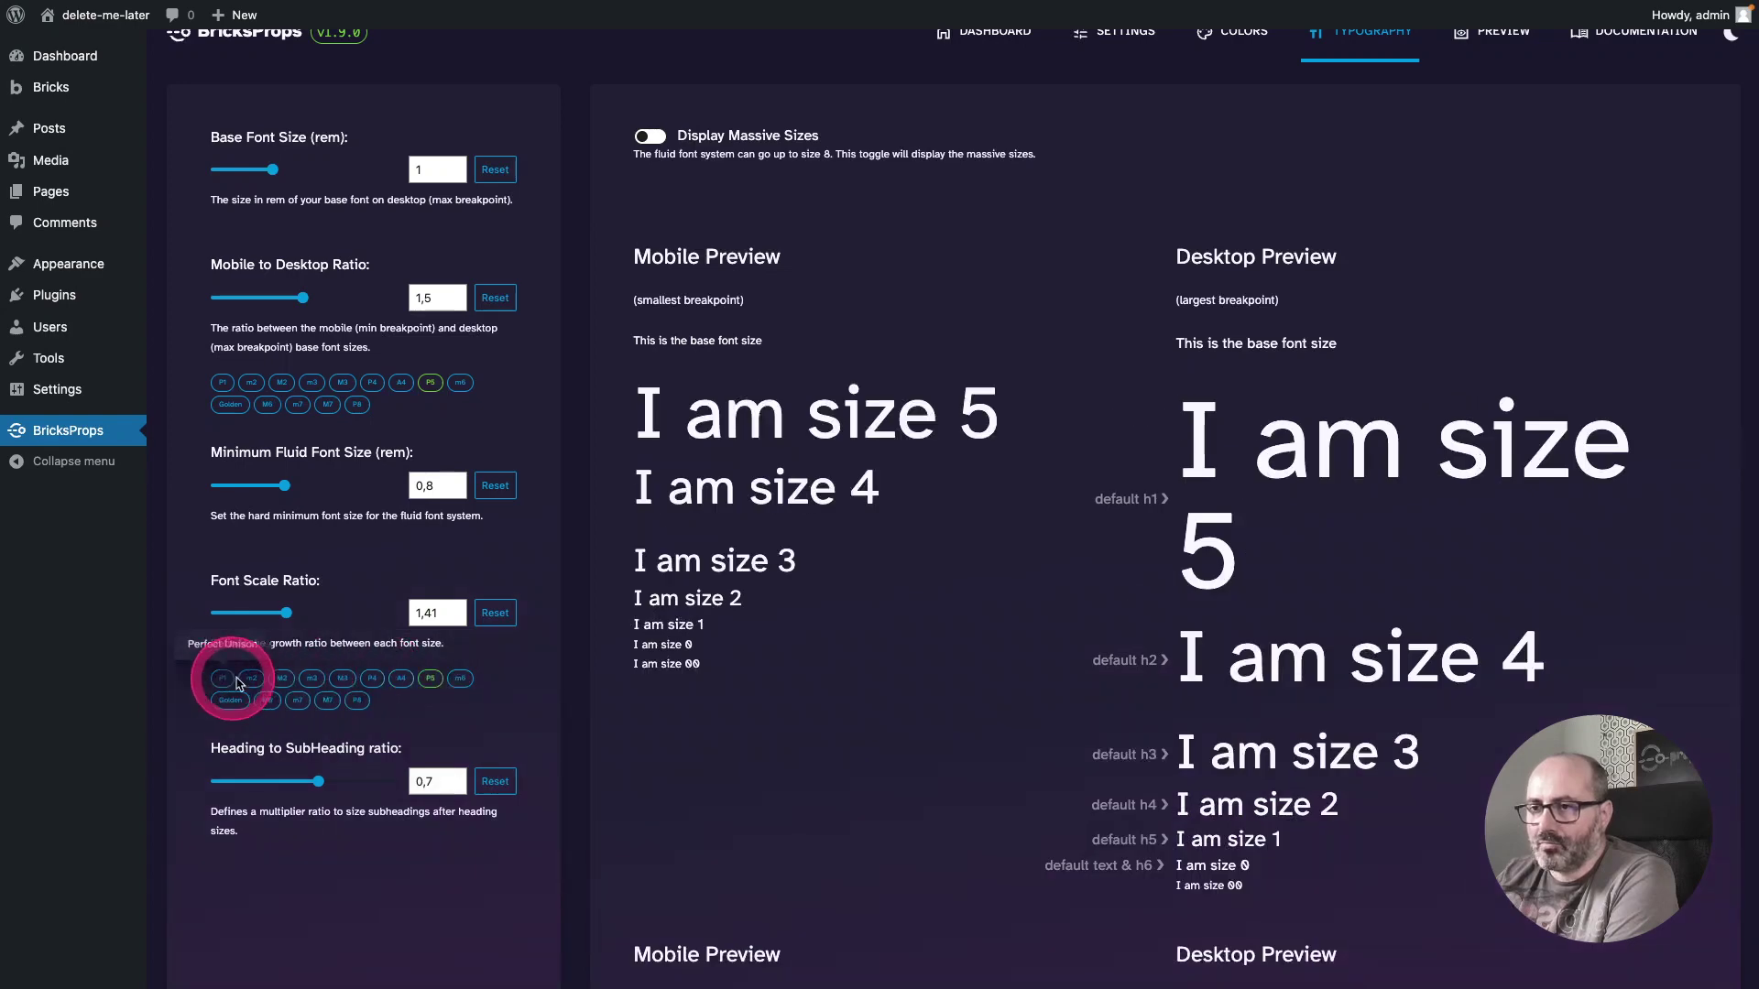
{"action": "left_click", "coordinate": [370, 678]}
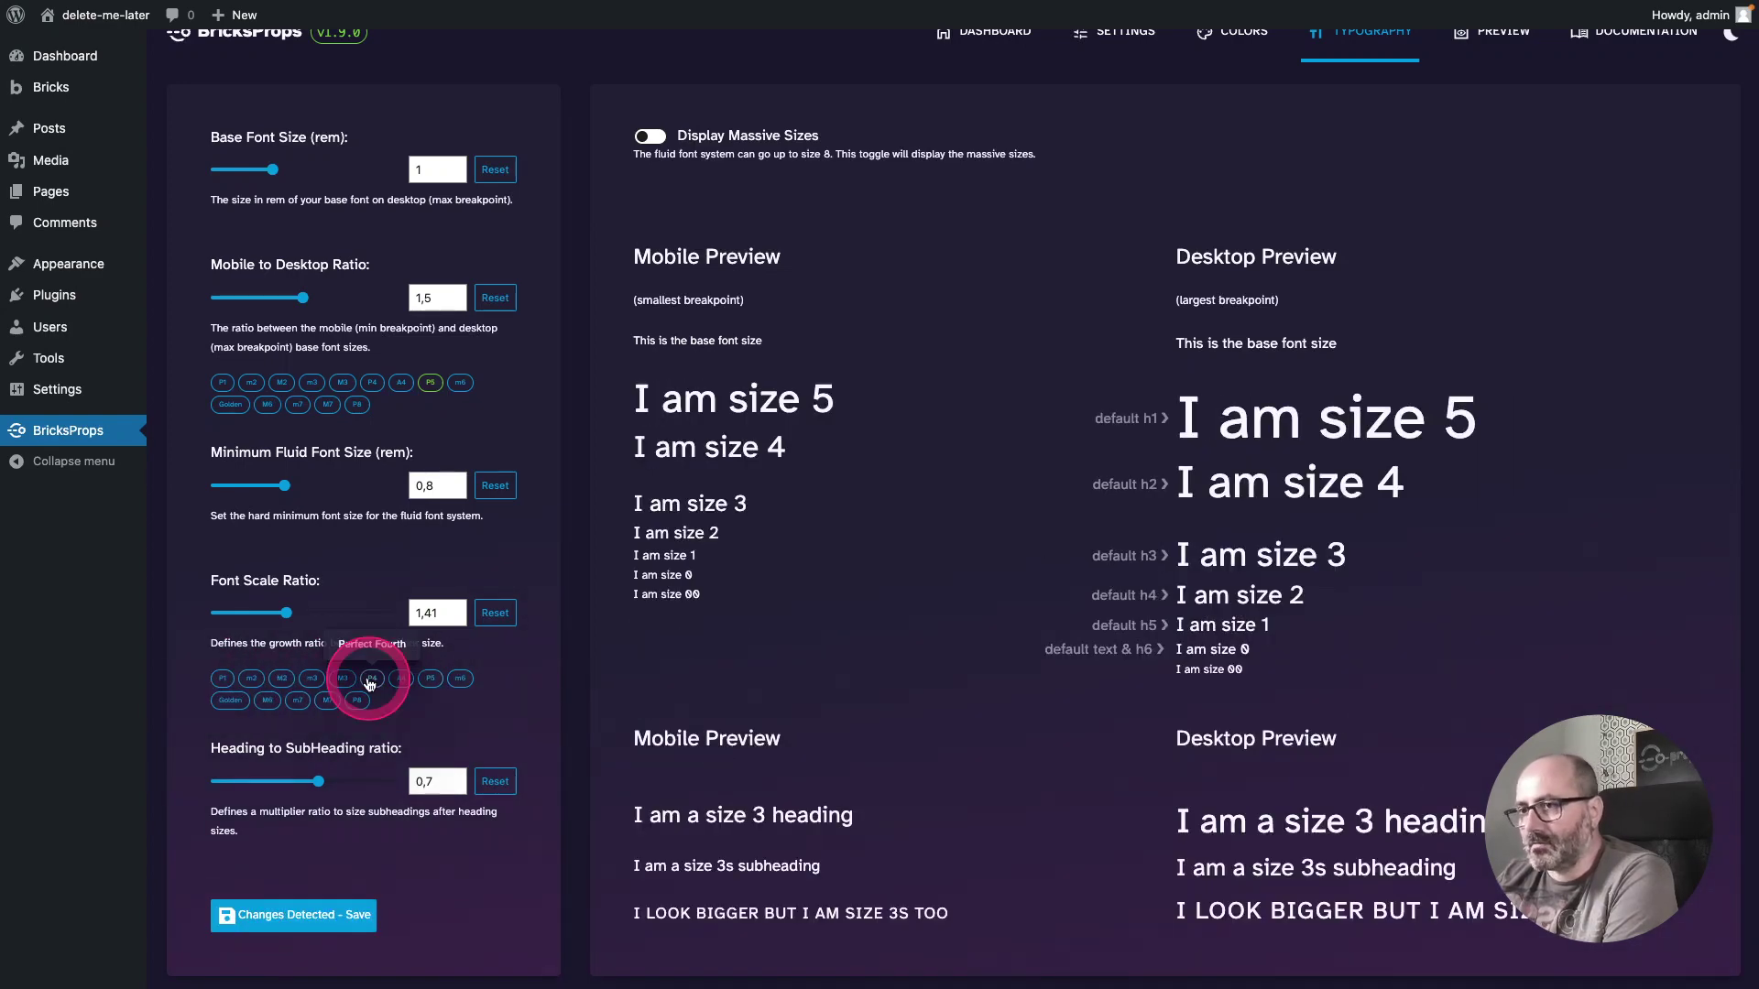
{"action": "scroll", "coordinate": [320, 696], "scroll_direction": "down", "scroll_amount": 1}
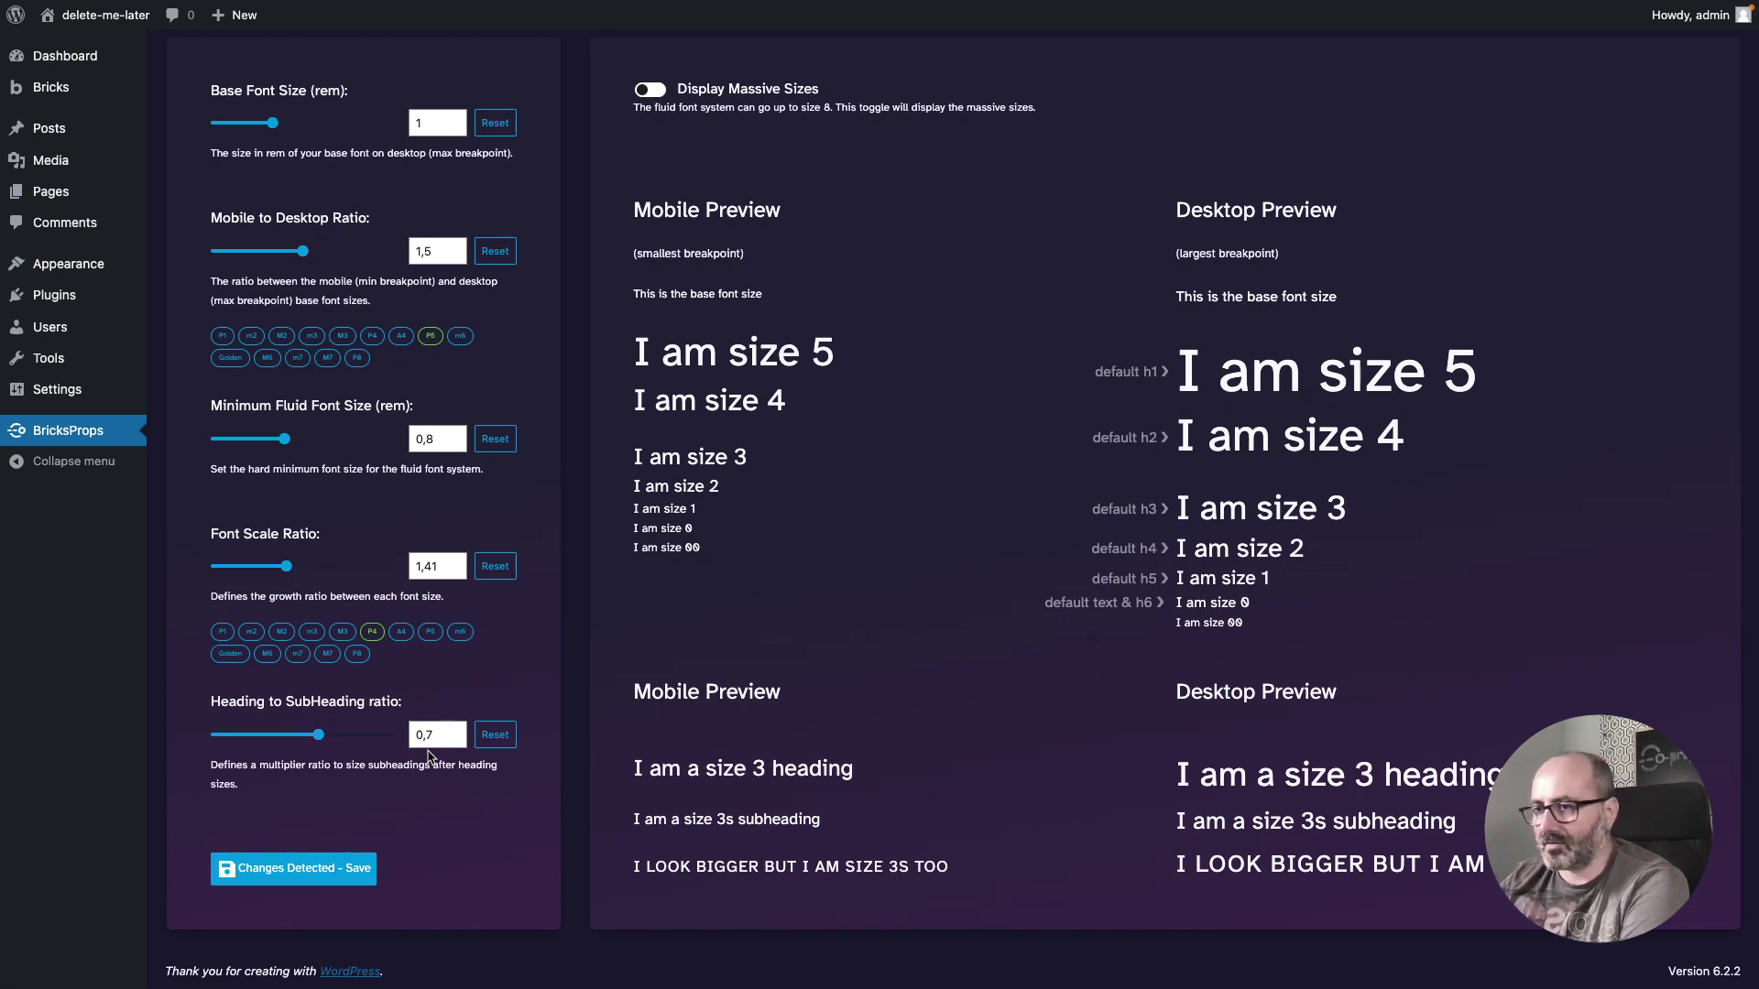
Step: Set the heading-to-subheading ratio to 0.6 and save the BricksProps typography settings
{"action": "mouse_move", "coordinate": [318, 735]}
{"action": "left_mouse_down"}
{"action": "mouse_move", "coordinate": [275, 733]}
{"action": "mouse_move", "coordinate": [367, 736]}
{"action": "mouse_move", "coordinate": [279, 737]}
{"action": "mouse_move", "coordinate": [346, 740]}
{"action": "left_mouse_up"}
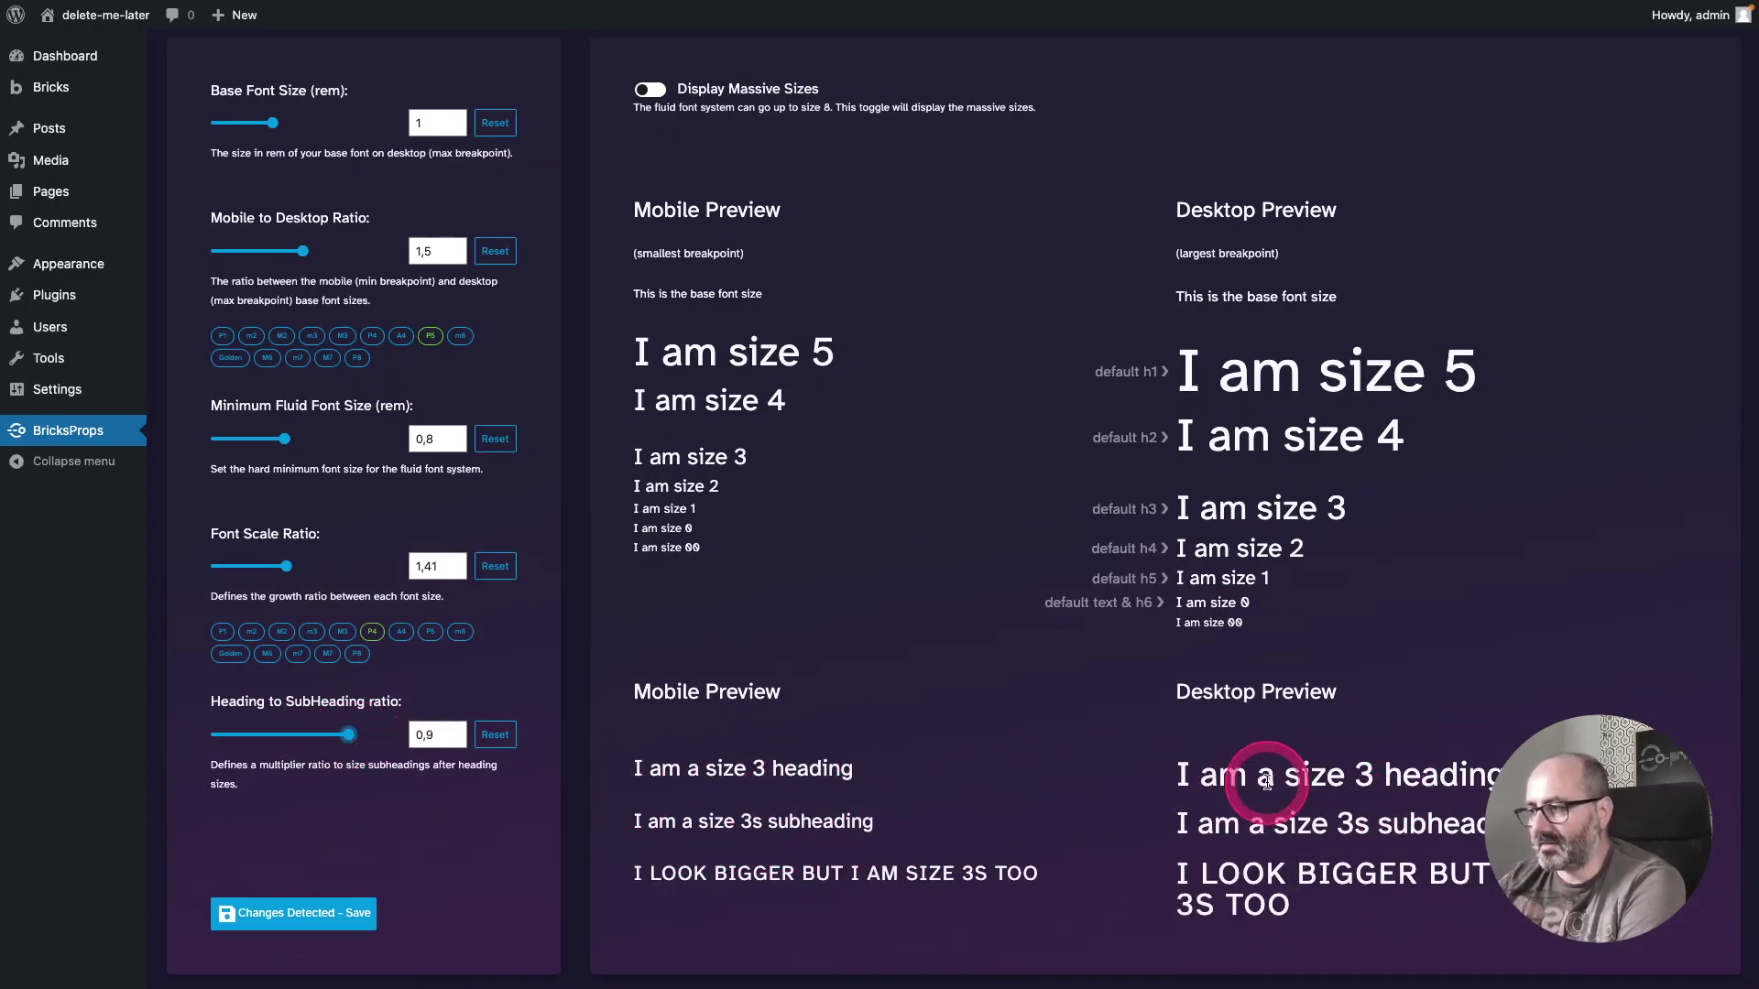
{"action": "left_click", "coordinate": [273, 735]}
{"action": "left_click_drag", "start_coordinate": [274, 753], "coordinate": [300, 751]}
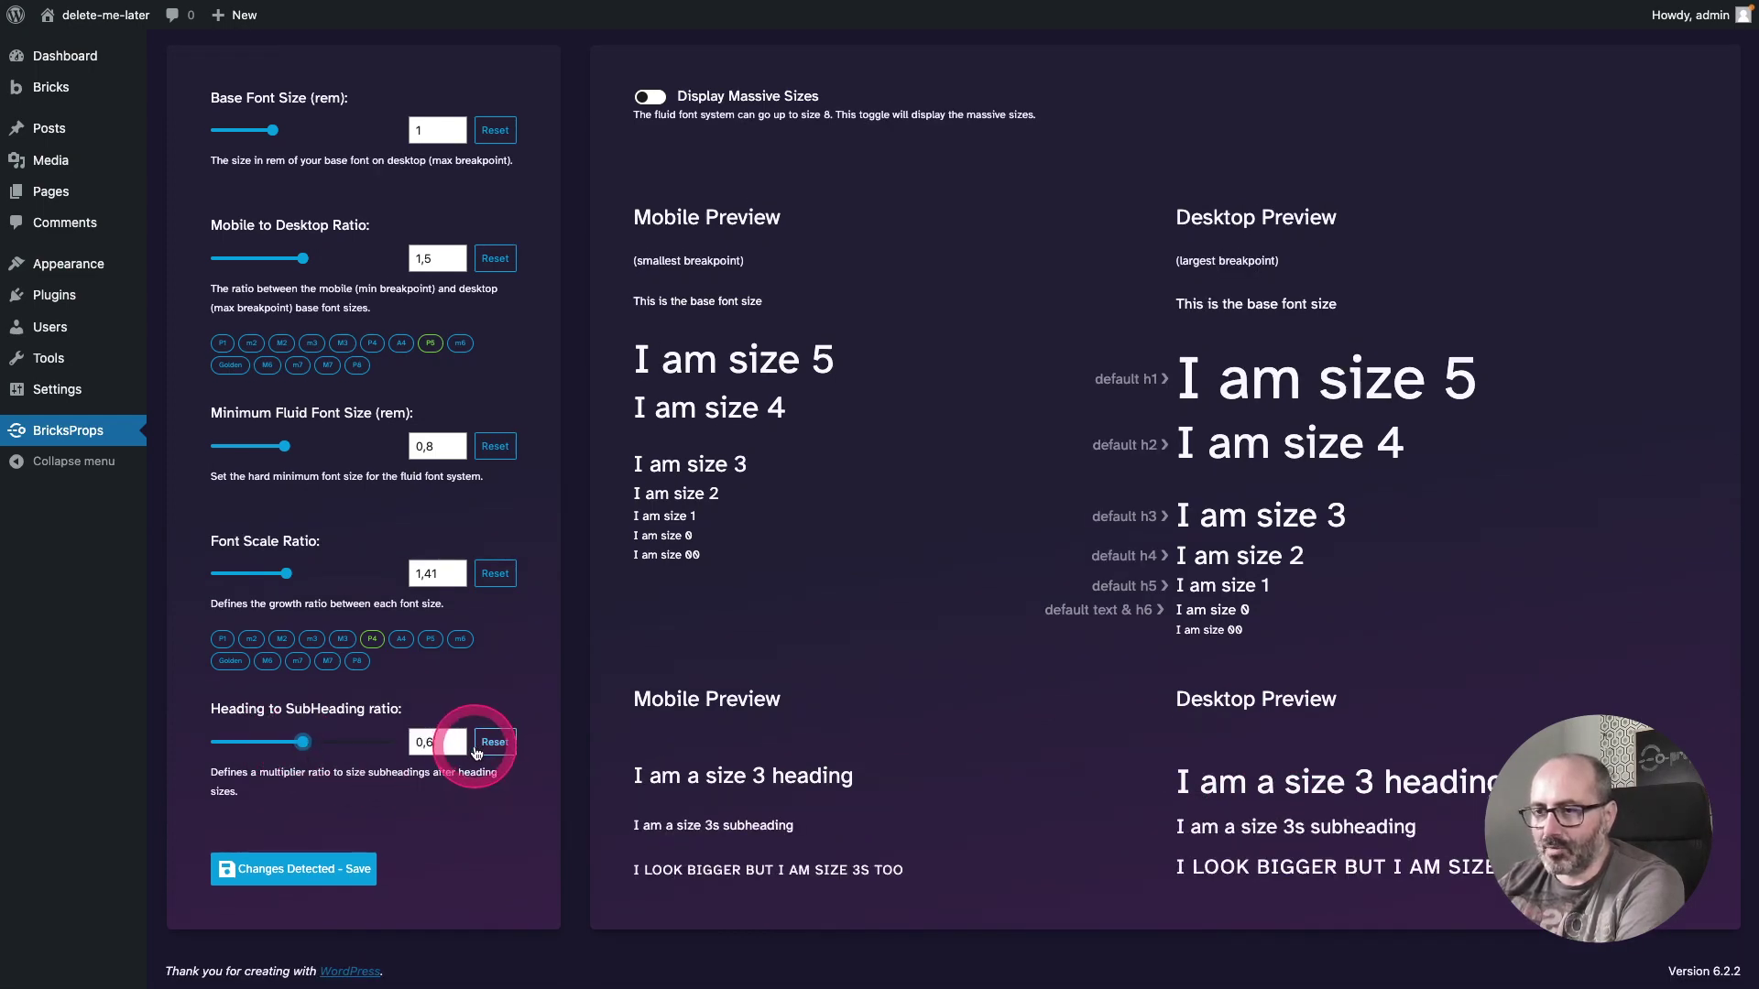
{"action": "scroll", "coordinate": [310, 959], "scroll_direction": "up", "scroll_amount": 1}
{"action": "left_click", "coordinate": [310, 959]}
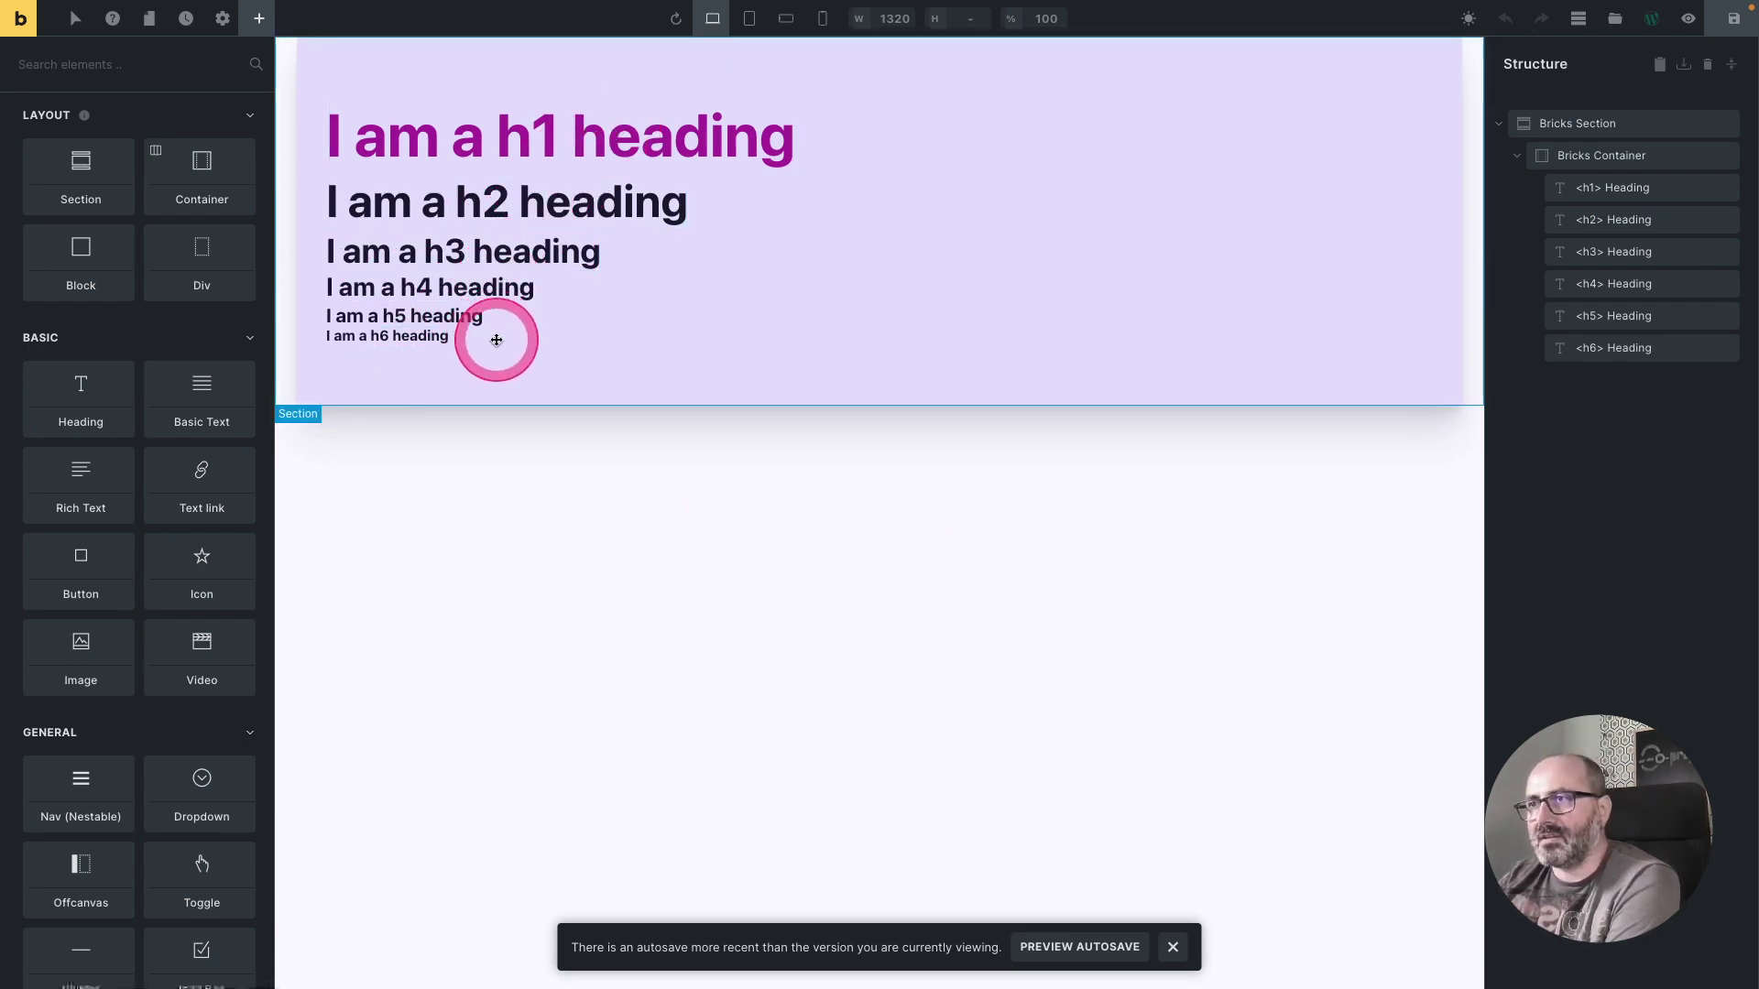
Step: Apply Font Size Fluid 8 to the h1 under Style > Typography, then clear it again
{"action": "left_click", "coordinate": [529, 152]}
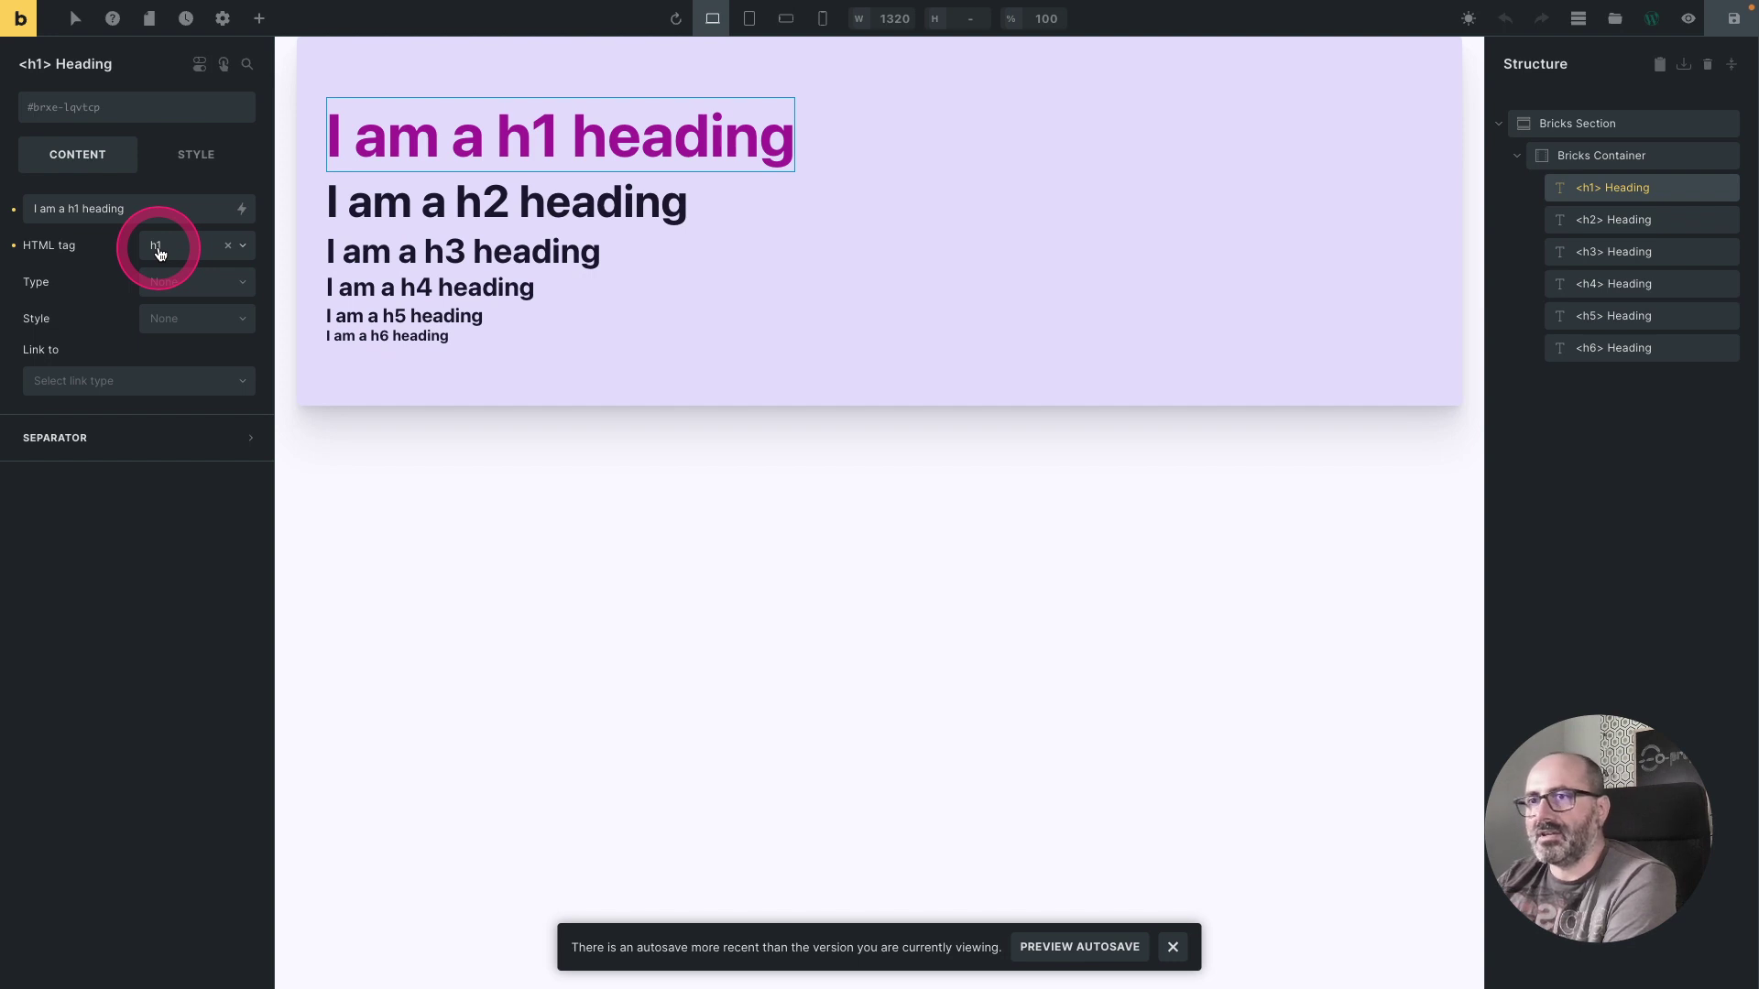
{"action": "left_click", "coordinate": [190, 160]}
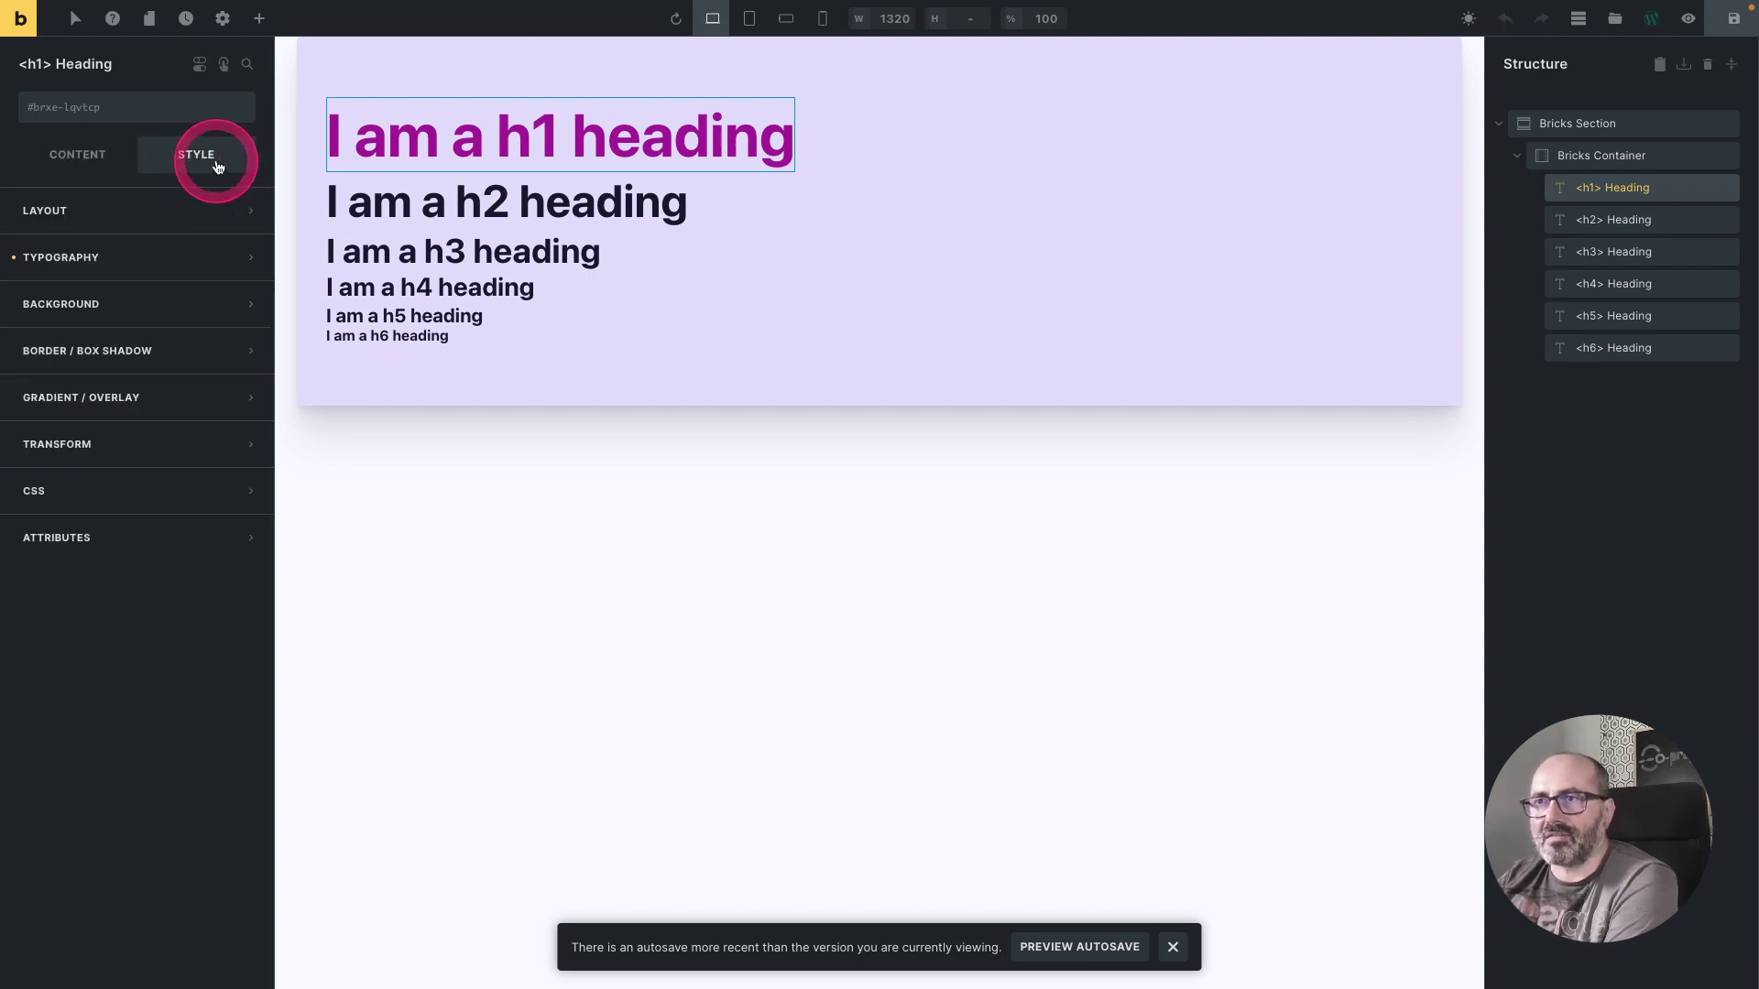
{"action": "left_click", "coordinate": [217, 257]}
{"action": "left_click", "coordinate": [220, 343]}
{"action": "left_click", "coordinate": [789, 357]}
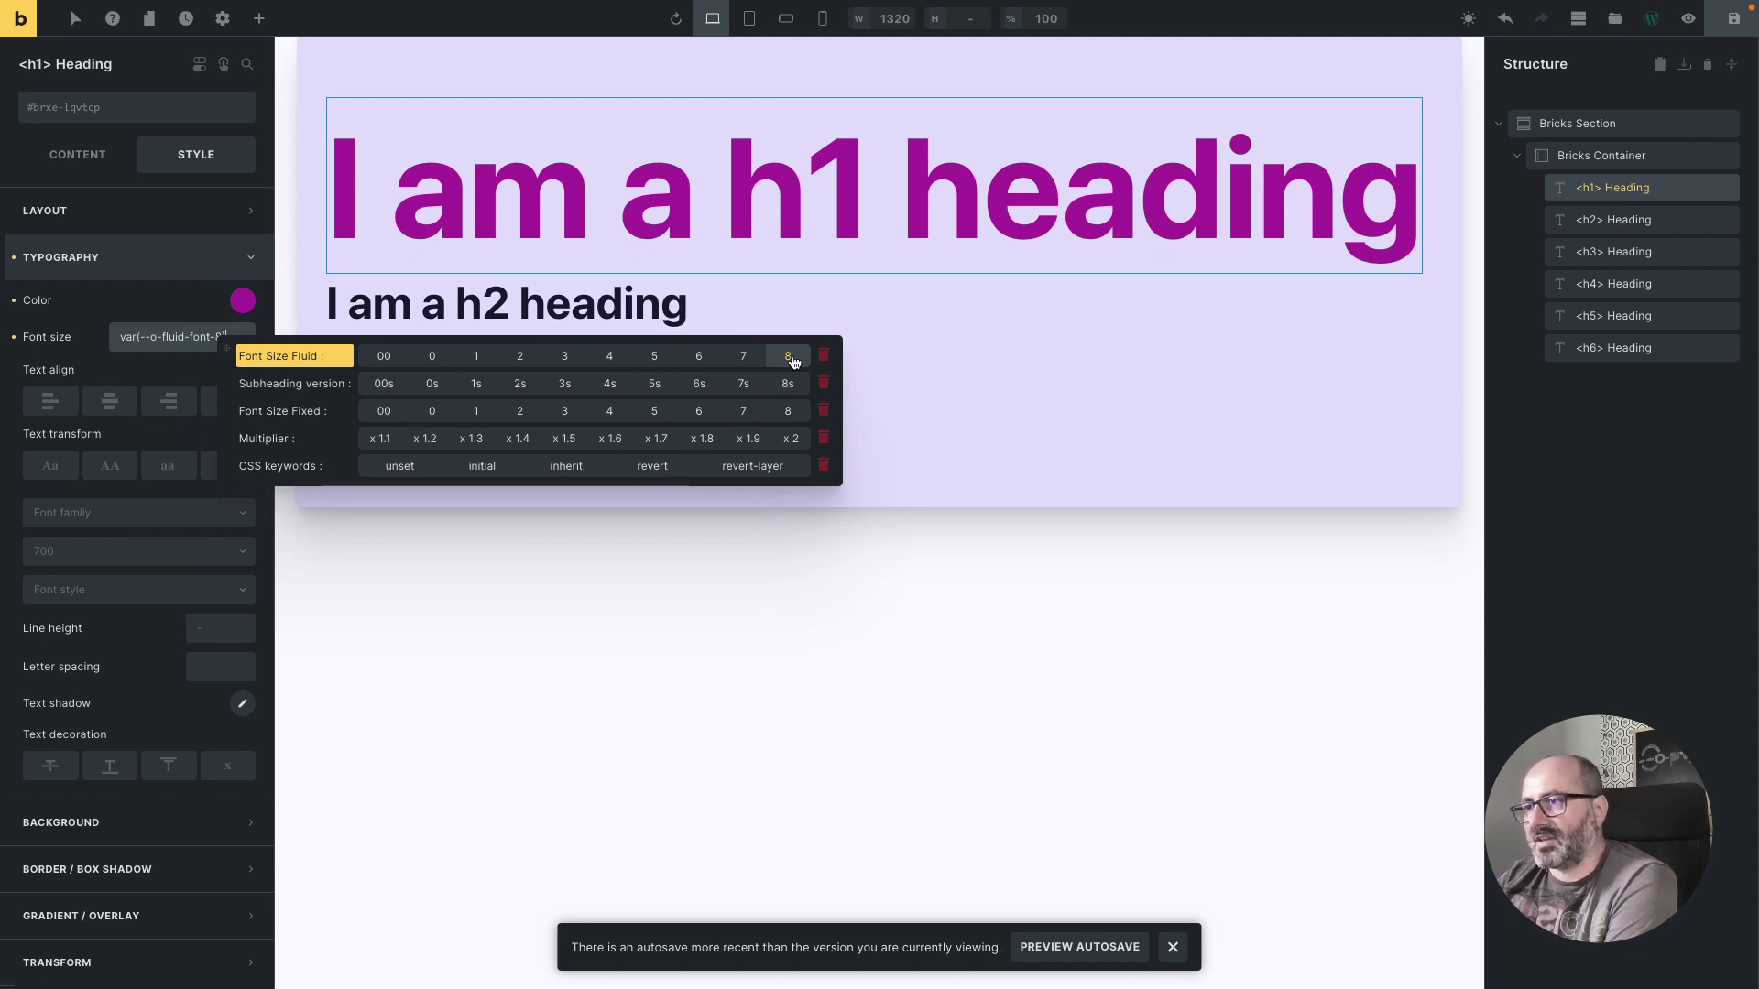
{"action": "left_click", "coordinate": [788, 359]}
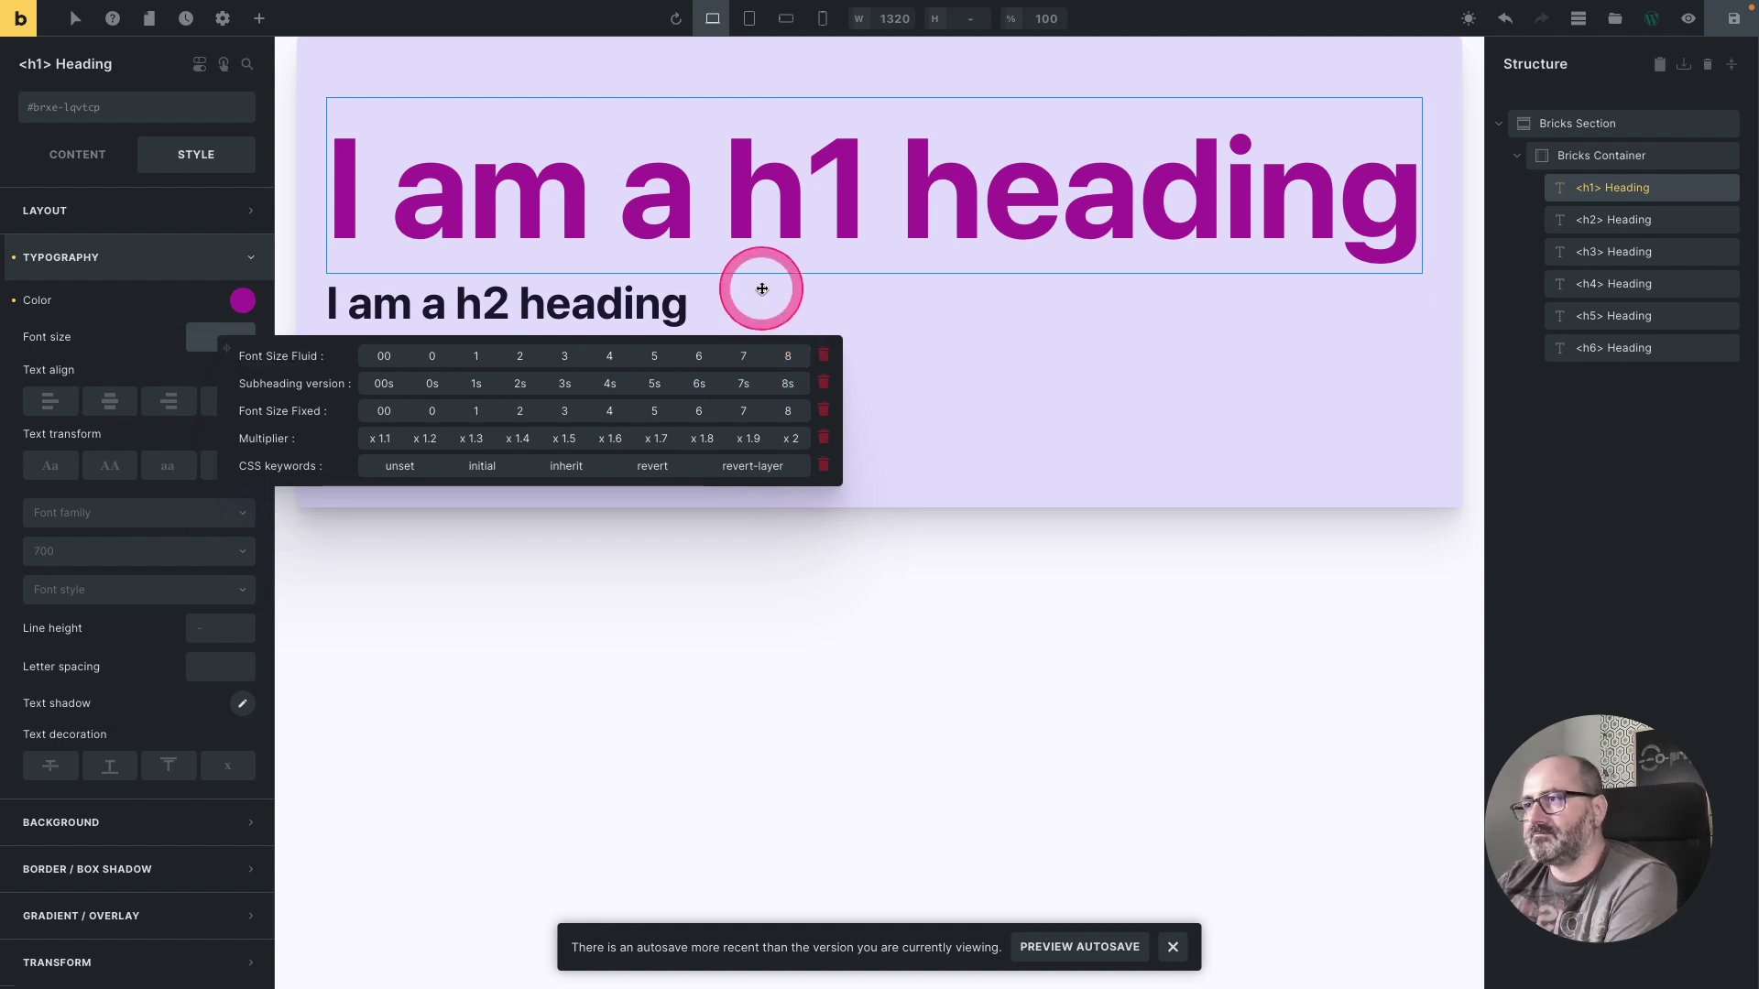
{"action": "left_click", "coordinate": [766, 287]}
{"action": "left_click", "coordinate": [147, 117]}
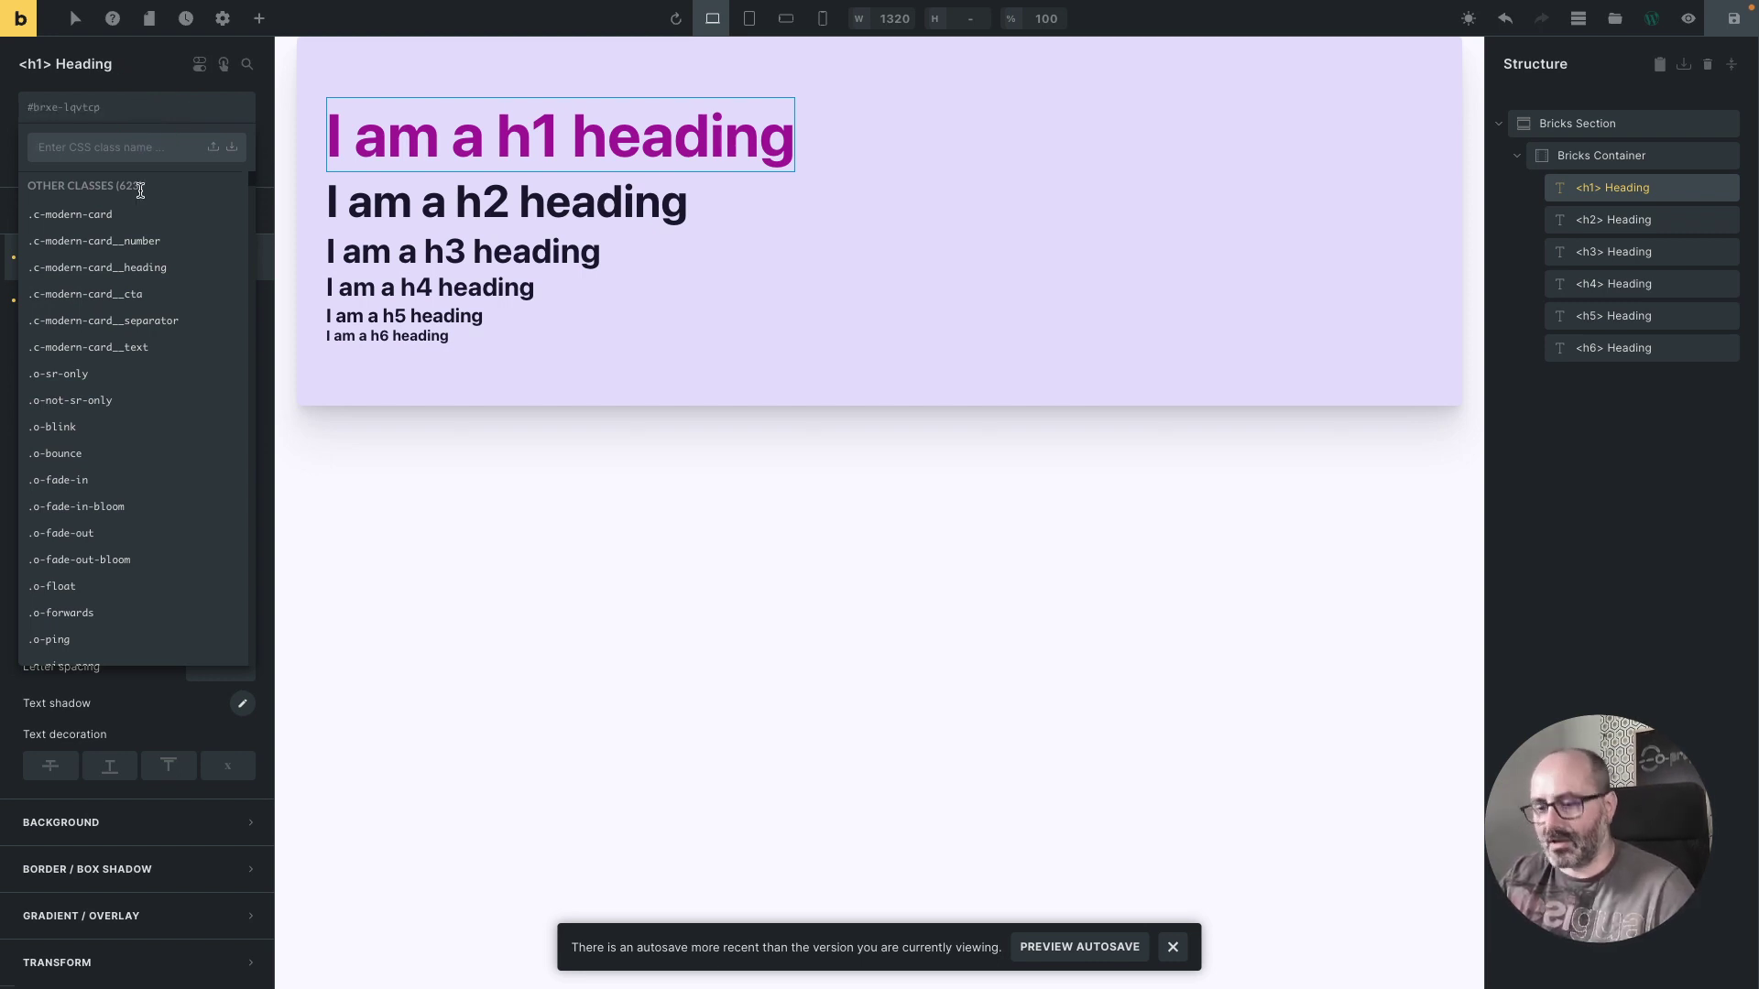
Step: Search o-fluid-font-8 in the CSS class field and assign .o-fluid-font-8 to the h1
{"action": "type", "text": "o-fluid-font"}
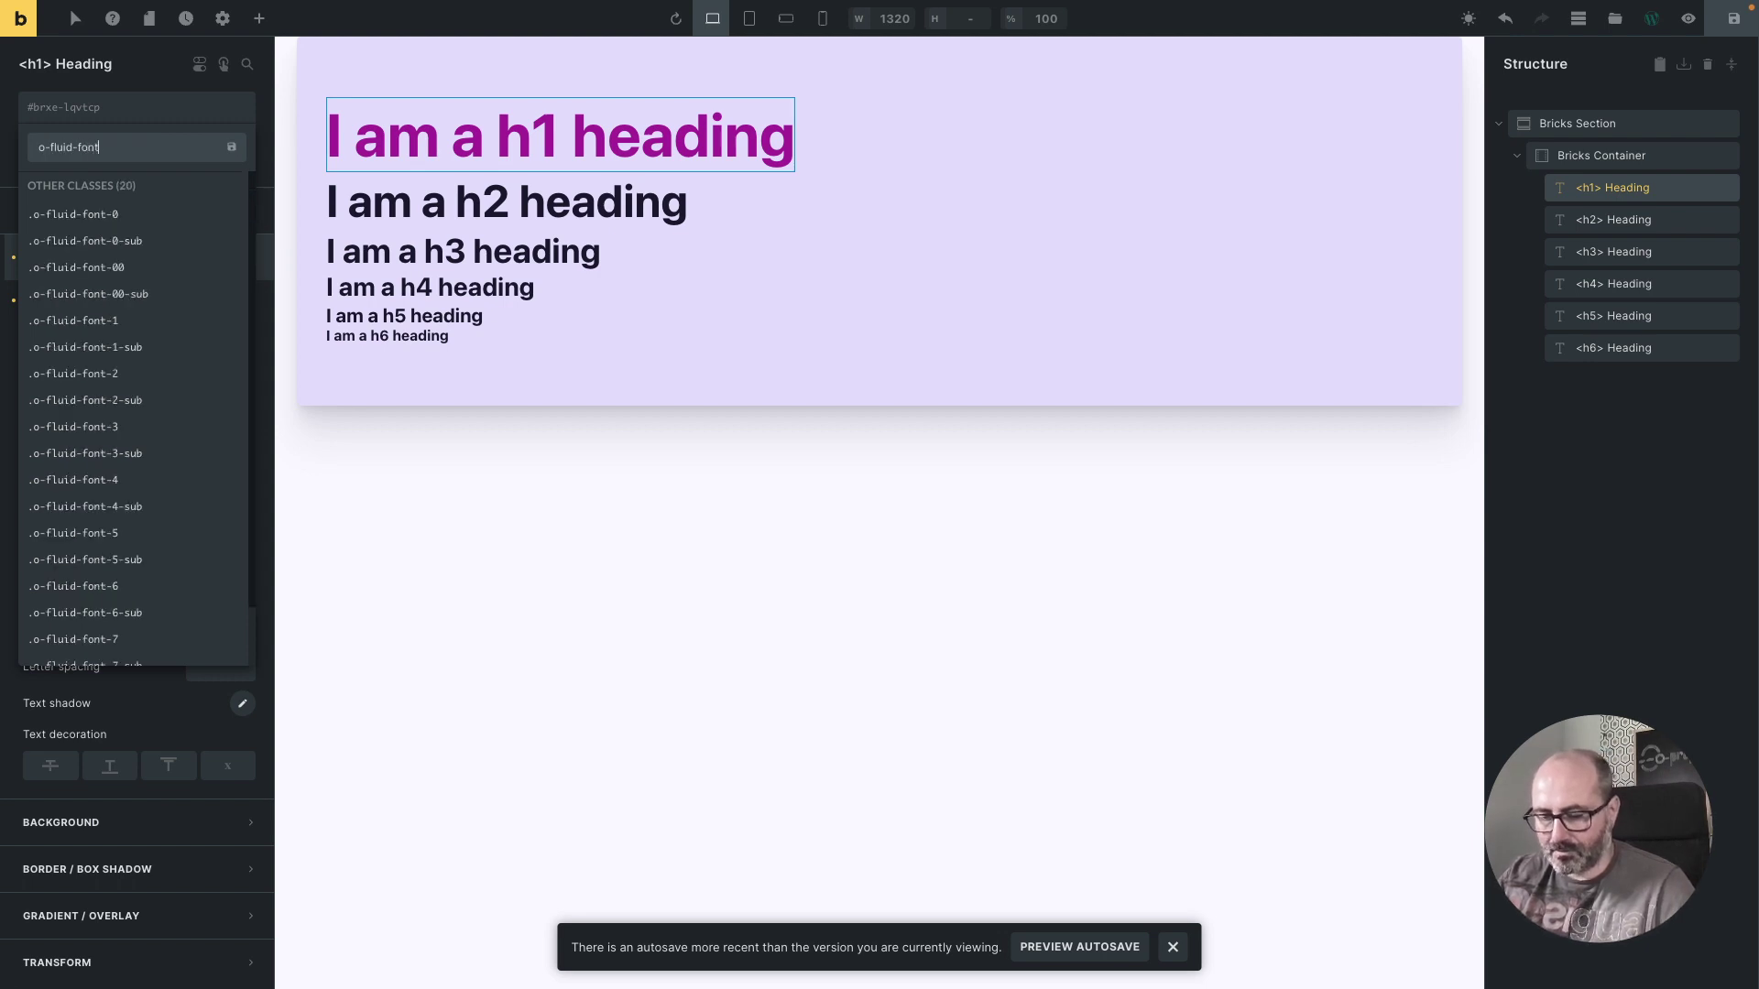
{"action": "type", "text": "-8"}
{"action": "left_click", "coordinate": [102, 220]}
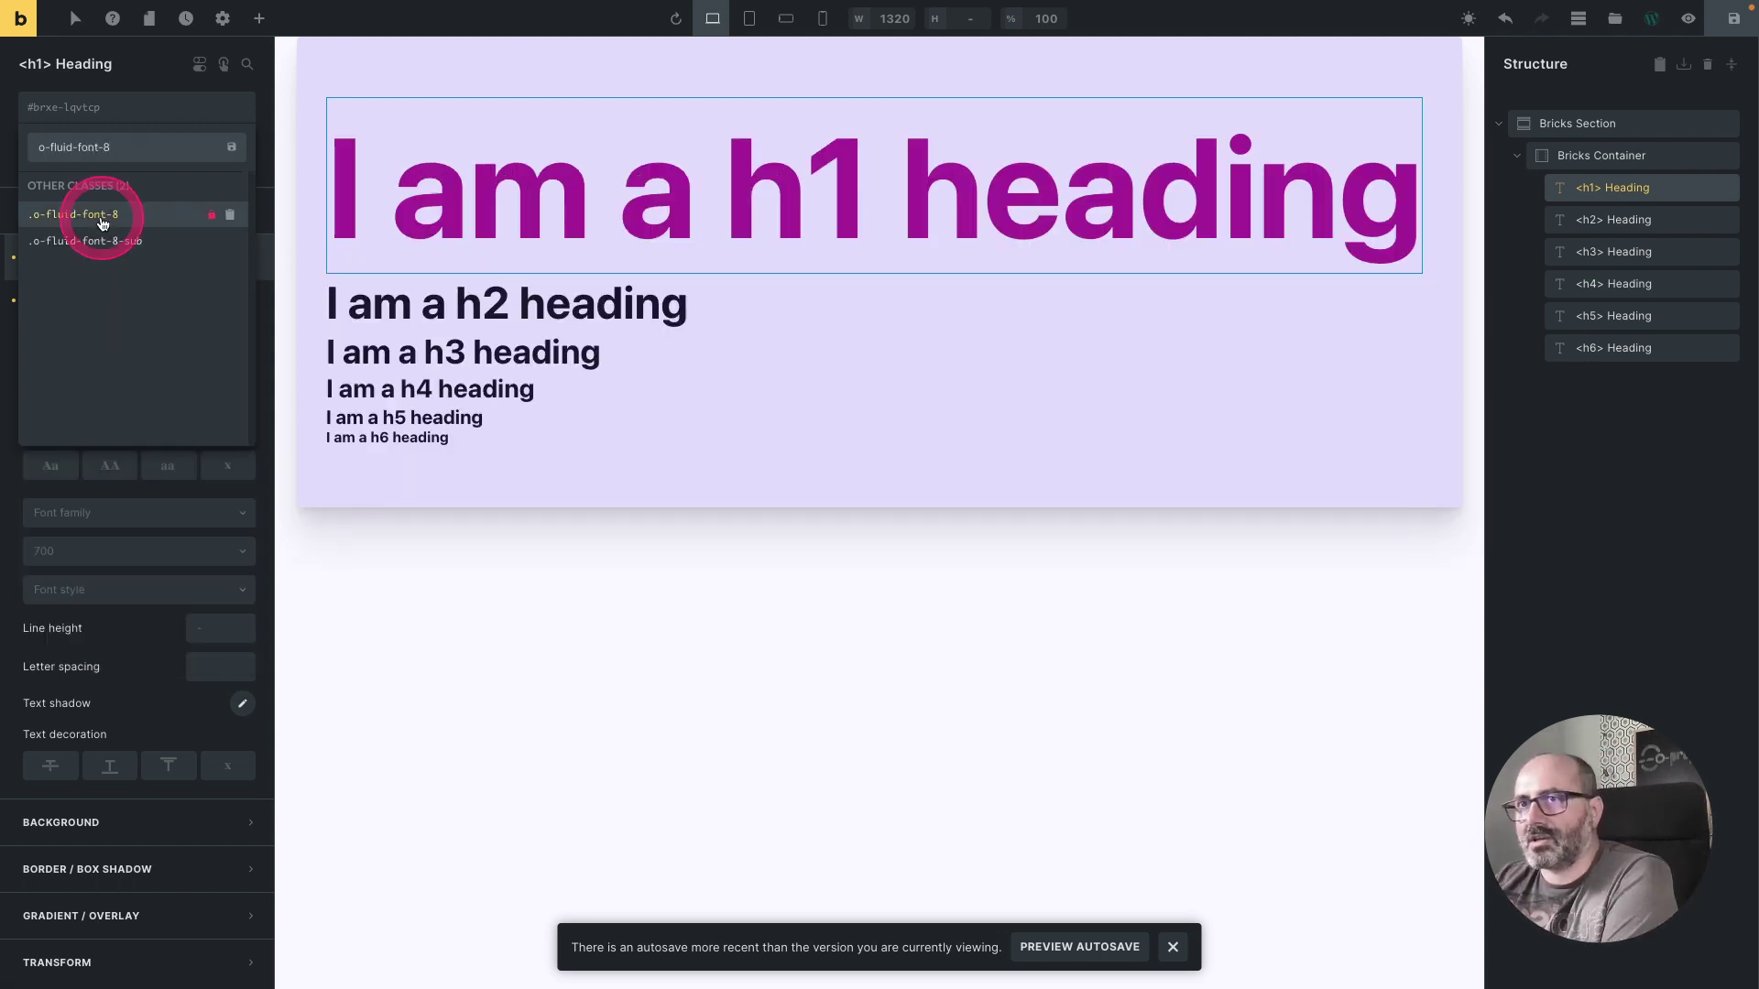
{"action": "key", "text": "BackSpace"}
{"action": "key", "text": "BackSpace"}
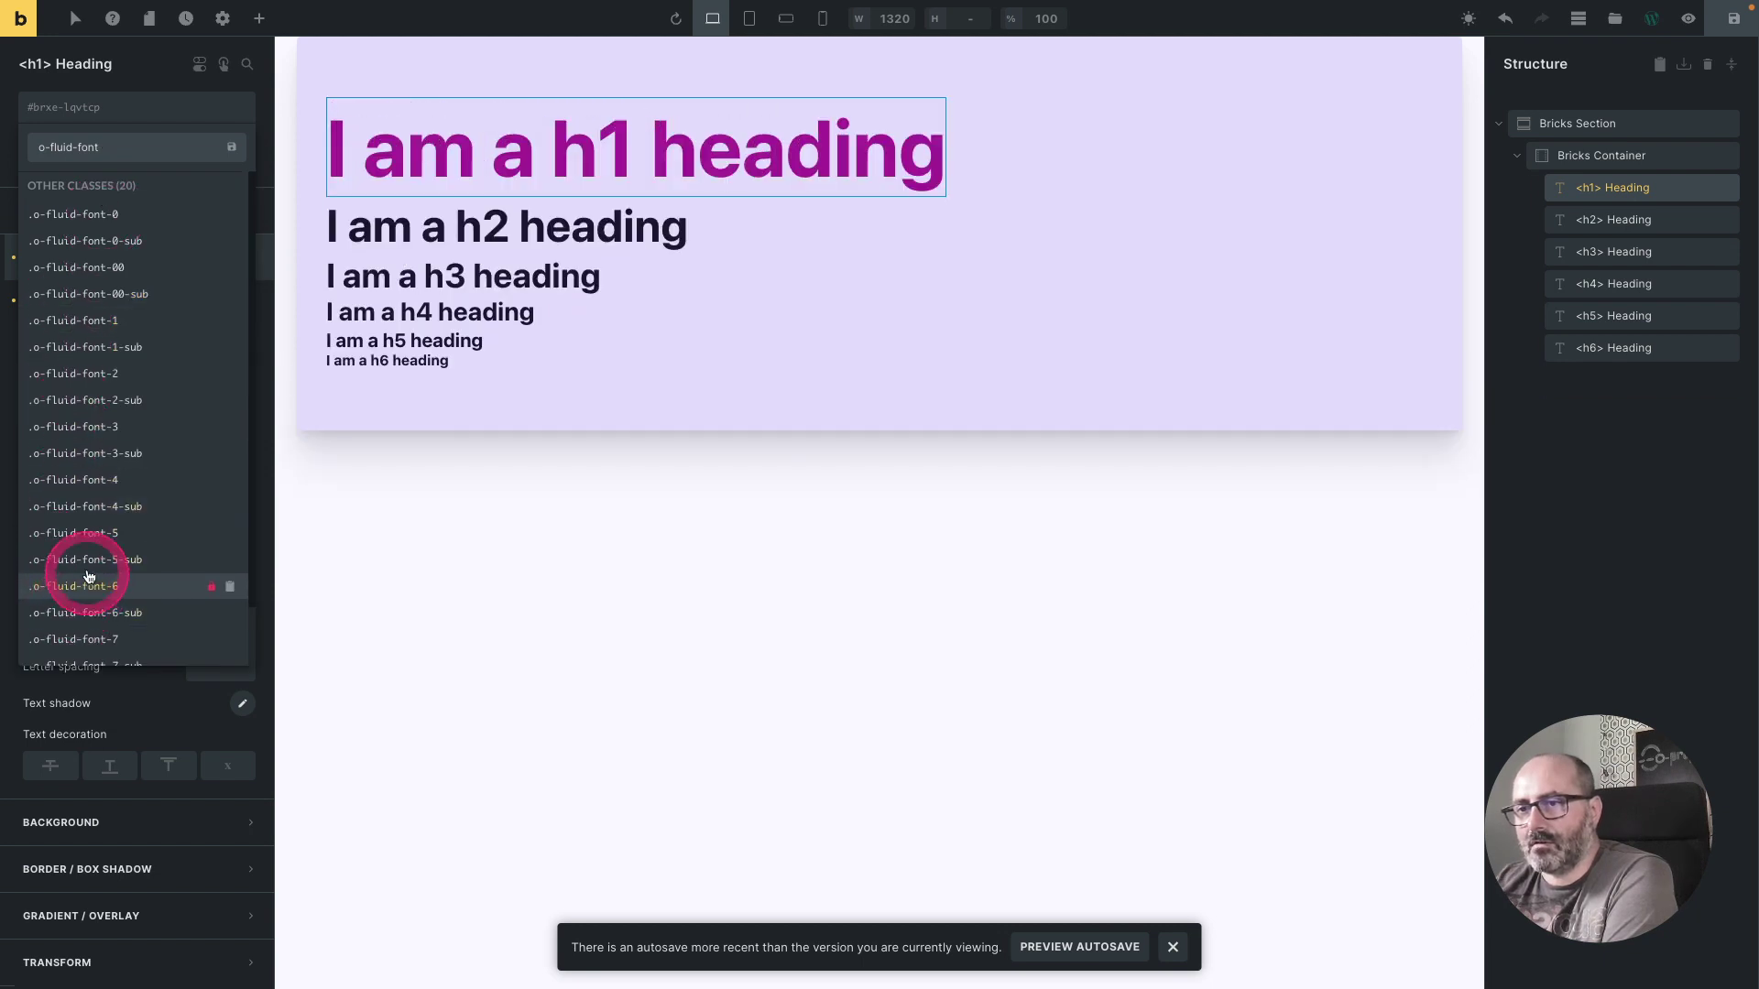
{"action": "scroll", "coordinate": [87, 572], "scroll_direction": "down", "scroll_amount": 1}
{"action": "left_click", "coordinate": [85, 626]}
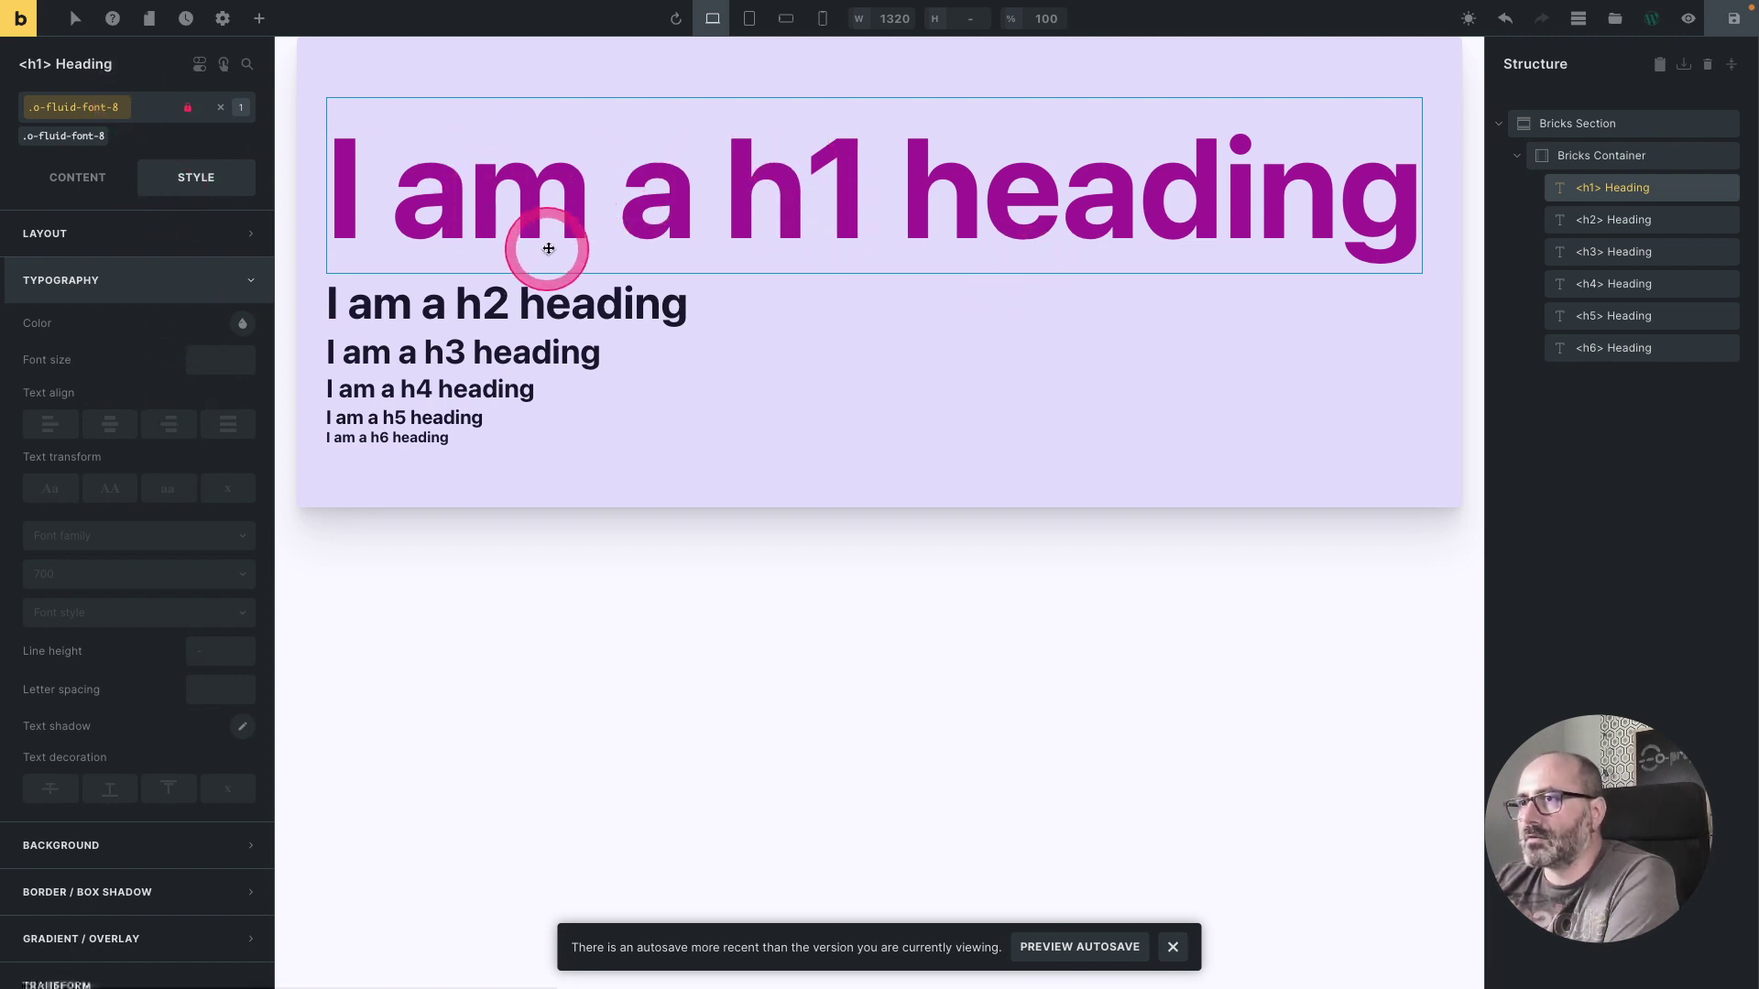
Step: Add a Semantic <p> paragraph to the container and move it directly under the h1
{"action": "right_click", "coordinate": [1596, 155]}
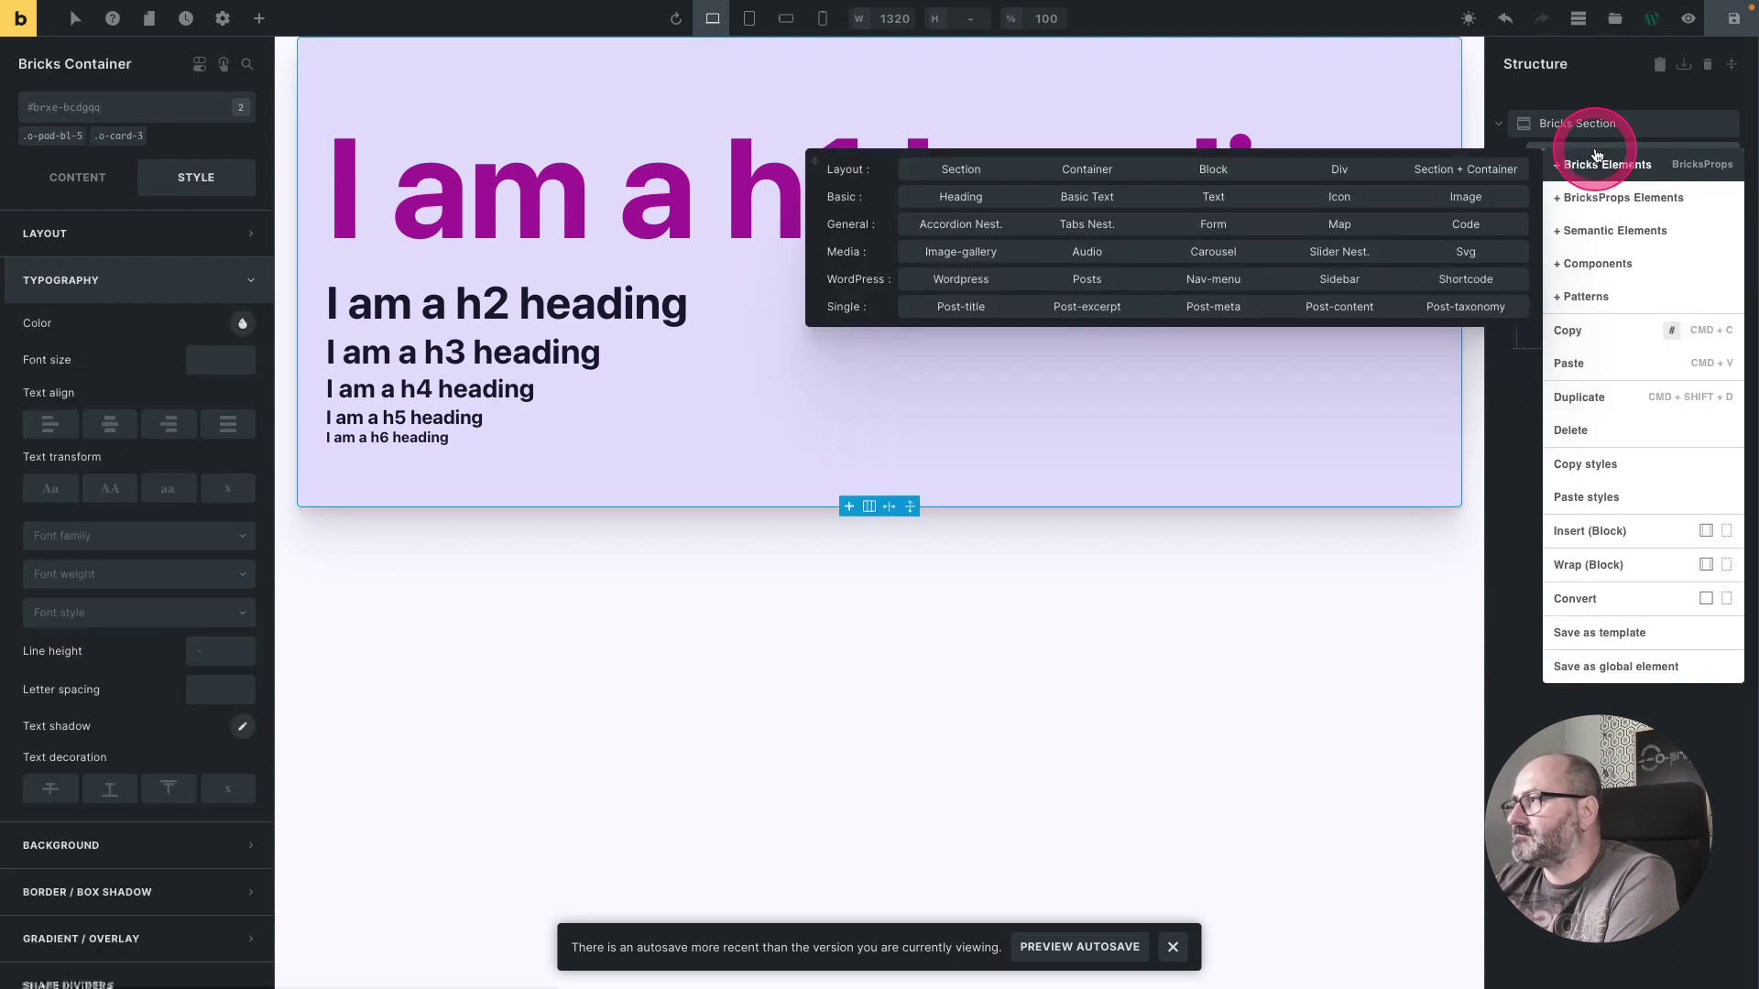
{"action": "mouse_move", "coordinate": [1612, 230]}
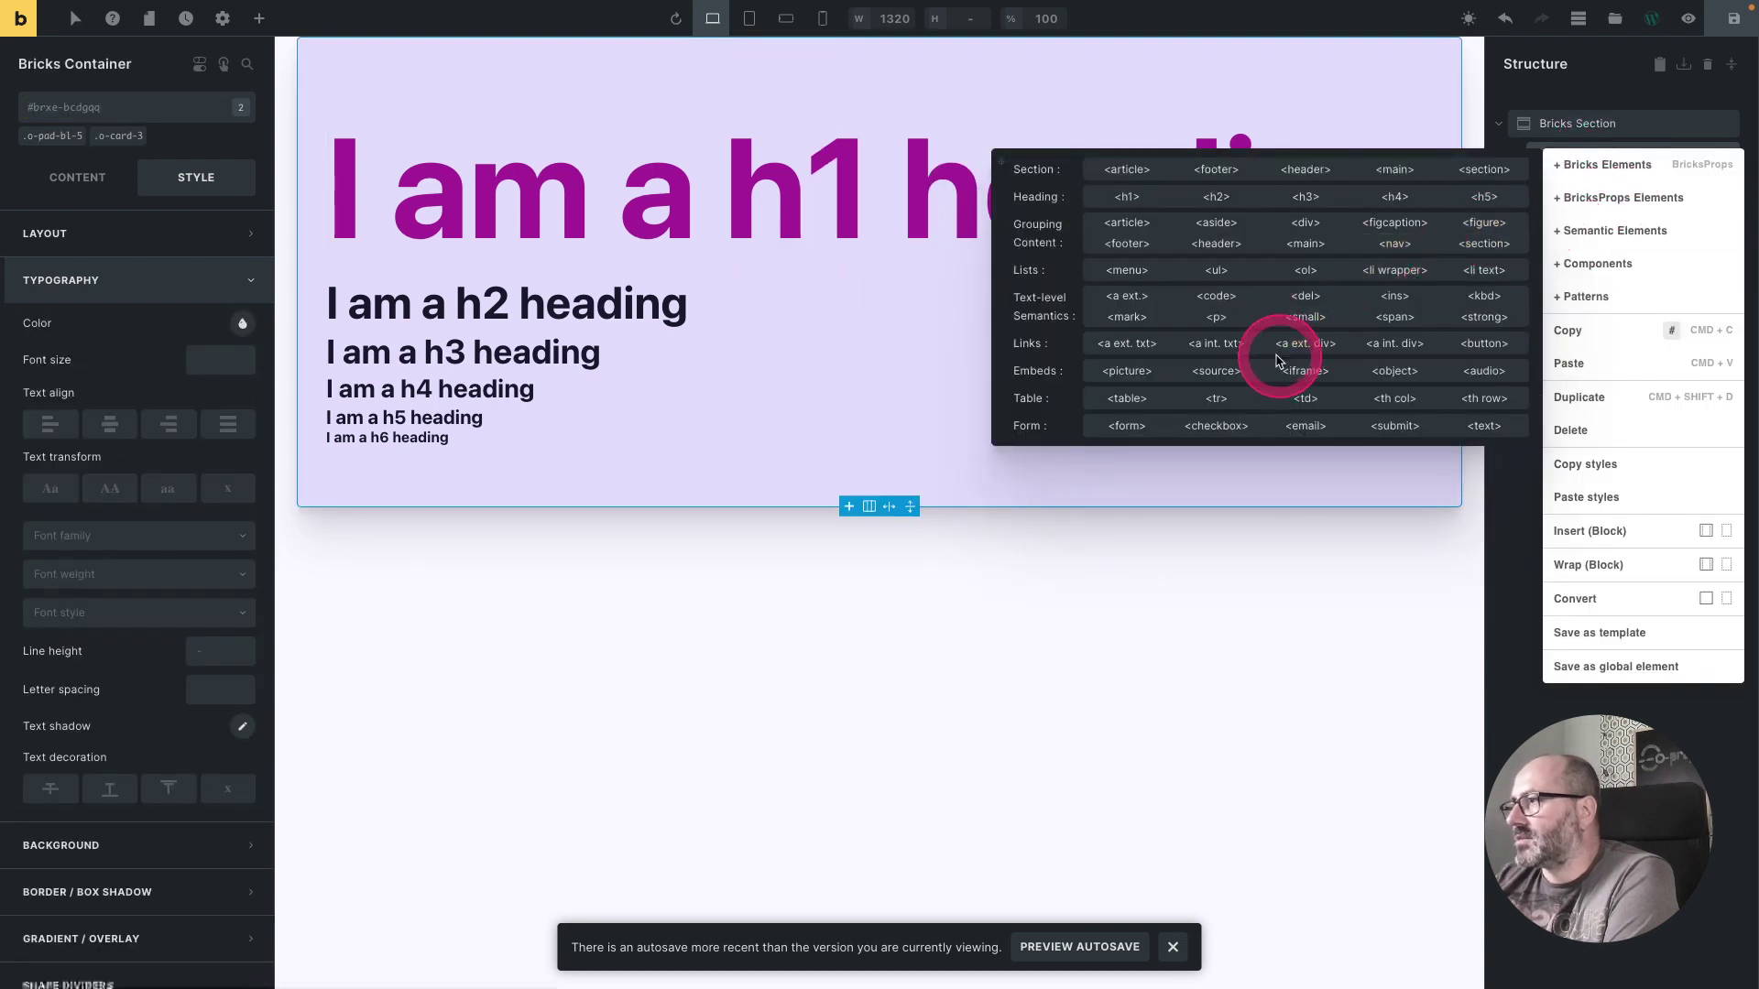
{"action": "left_click", "coordinate": [1234, 328]}
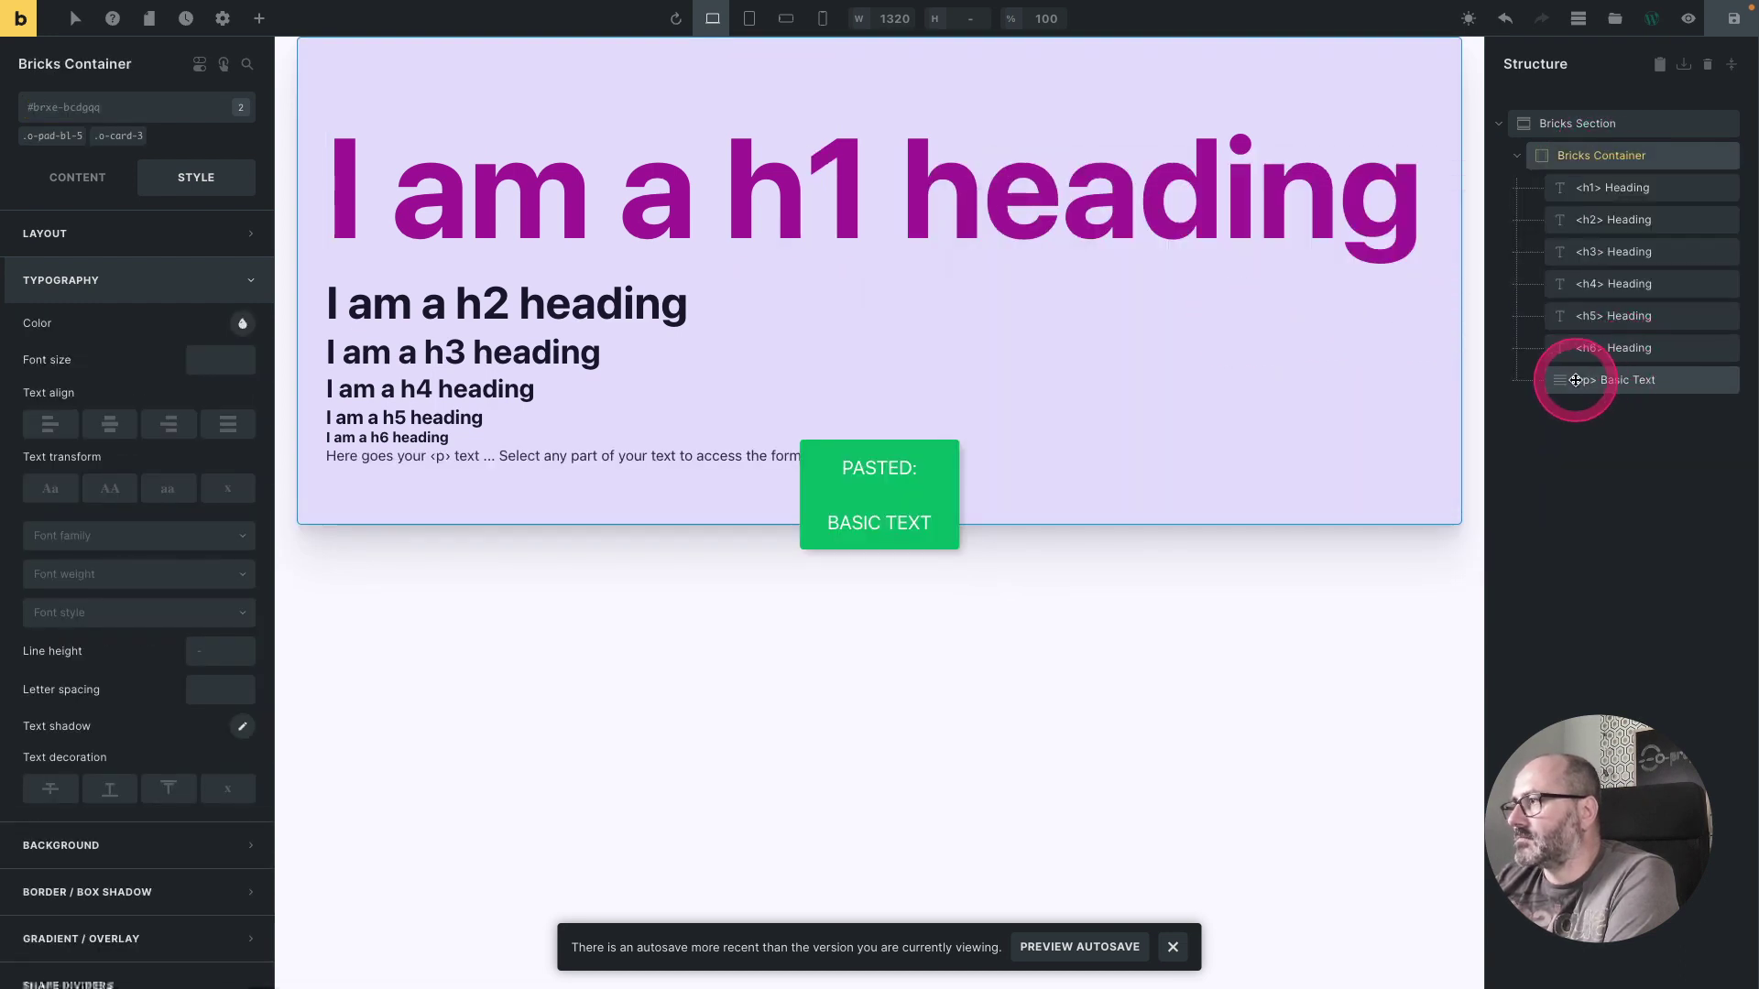
{"action": "left_click_drag", "start_coordinate": [1562, 374], "coordinate": [1569, 205]}
Step: Give the paragraph the .o-fluid-font-8-sub class and three lorem placeholder words
{"action": "left_click", "coordinate": [827, 289]}
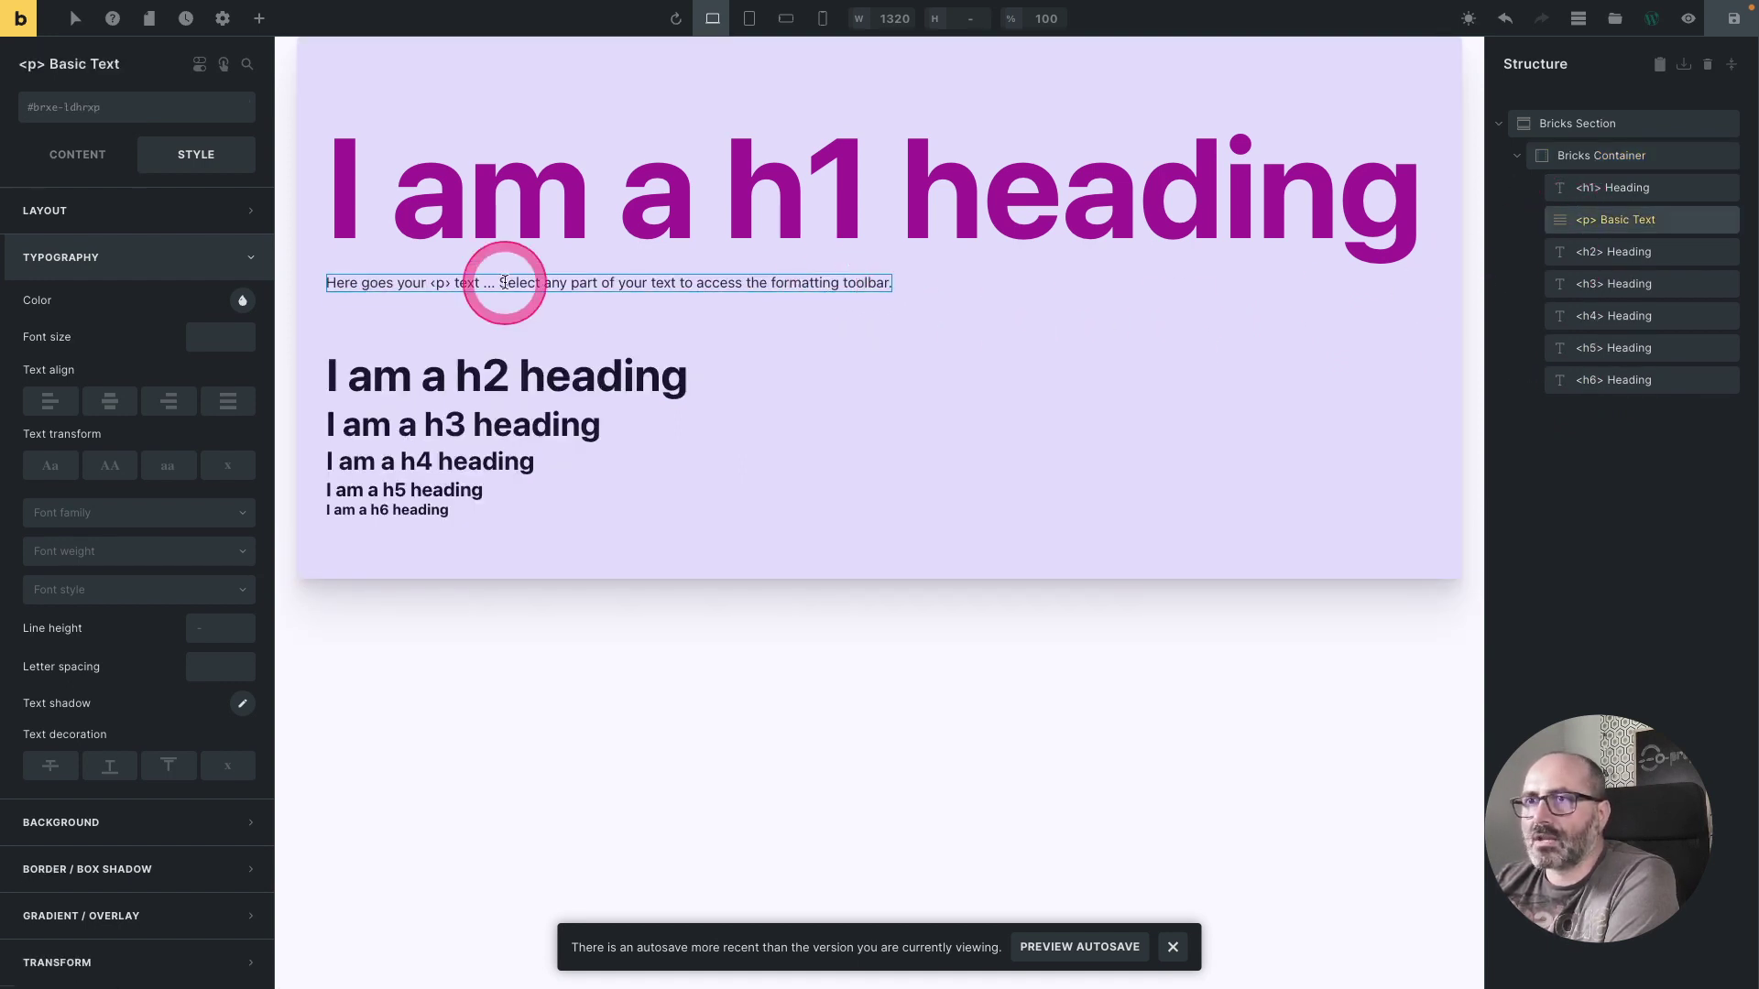
{"action": "left_click", "coordinate": [152, 120]}
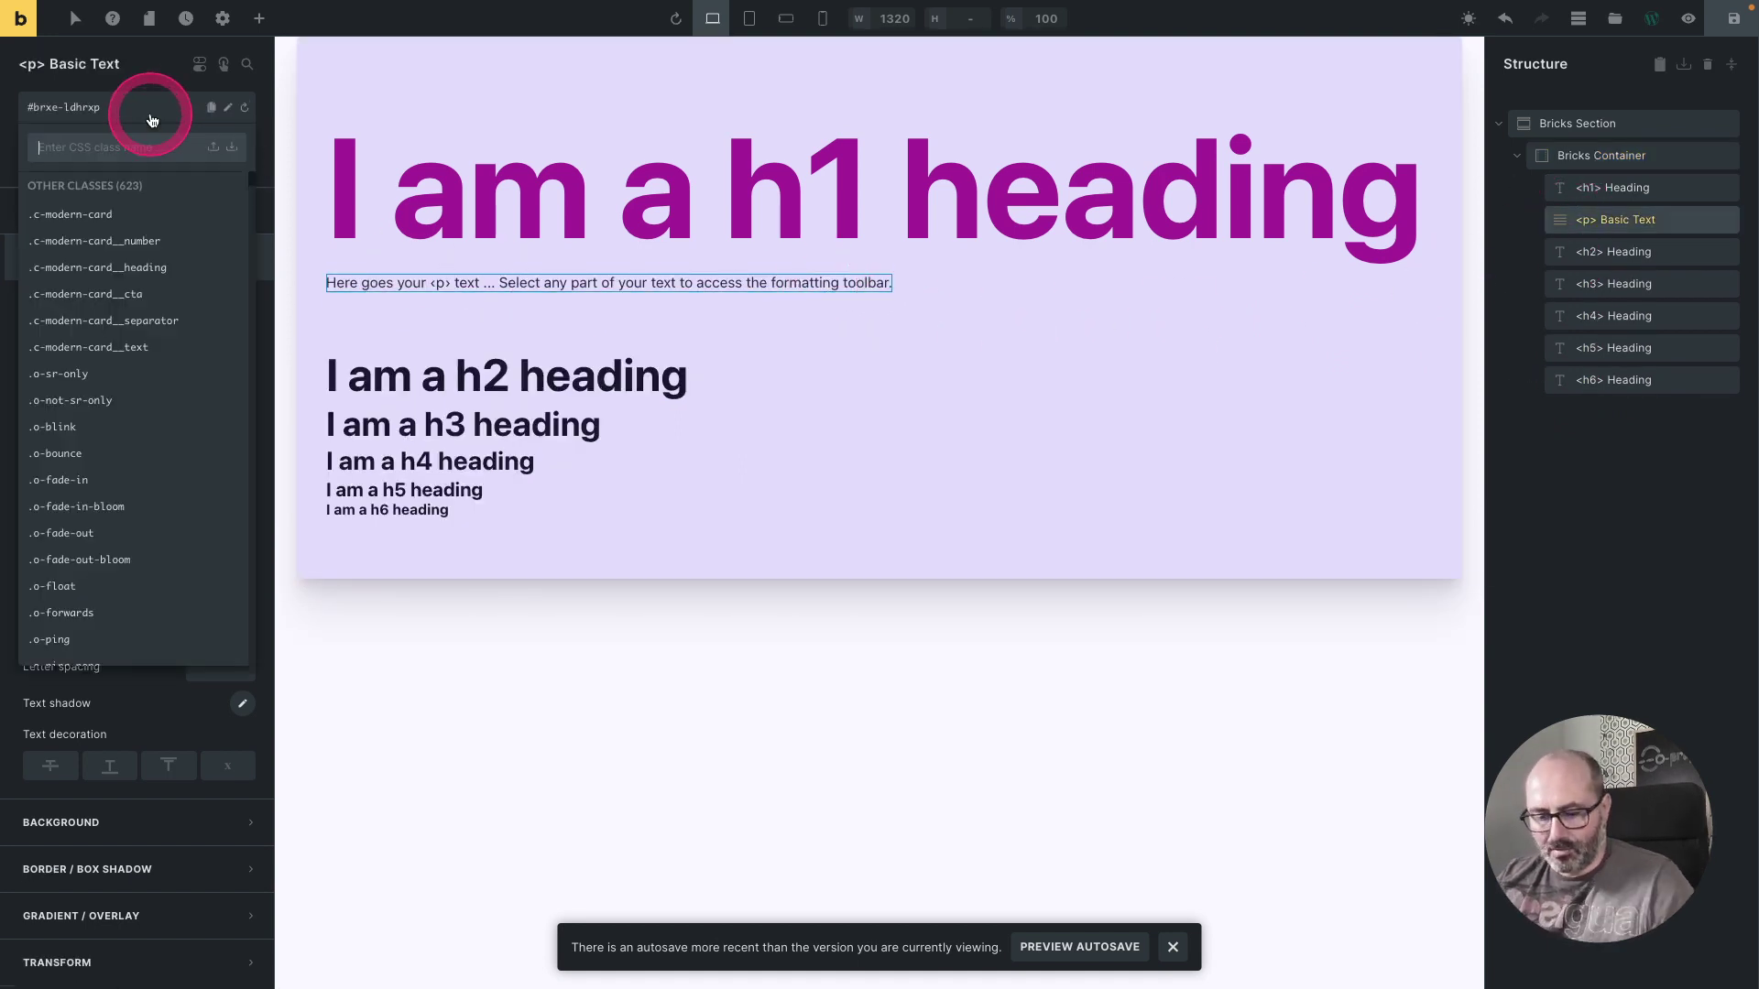
{"action": "type", "text": "sub"}
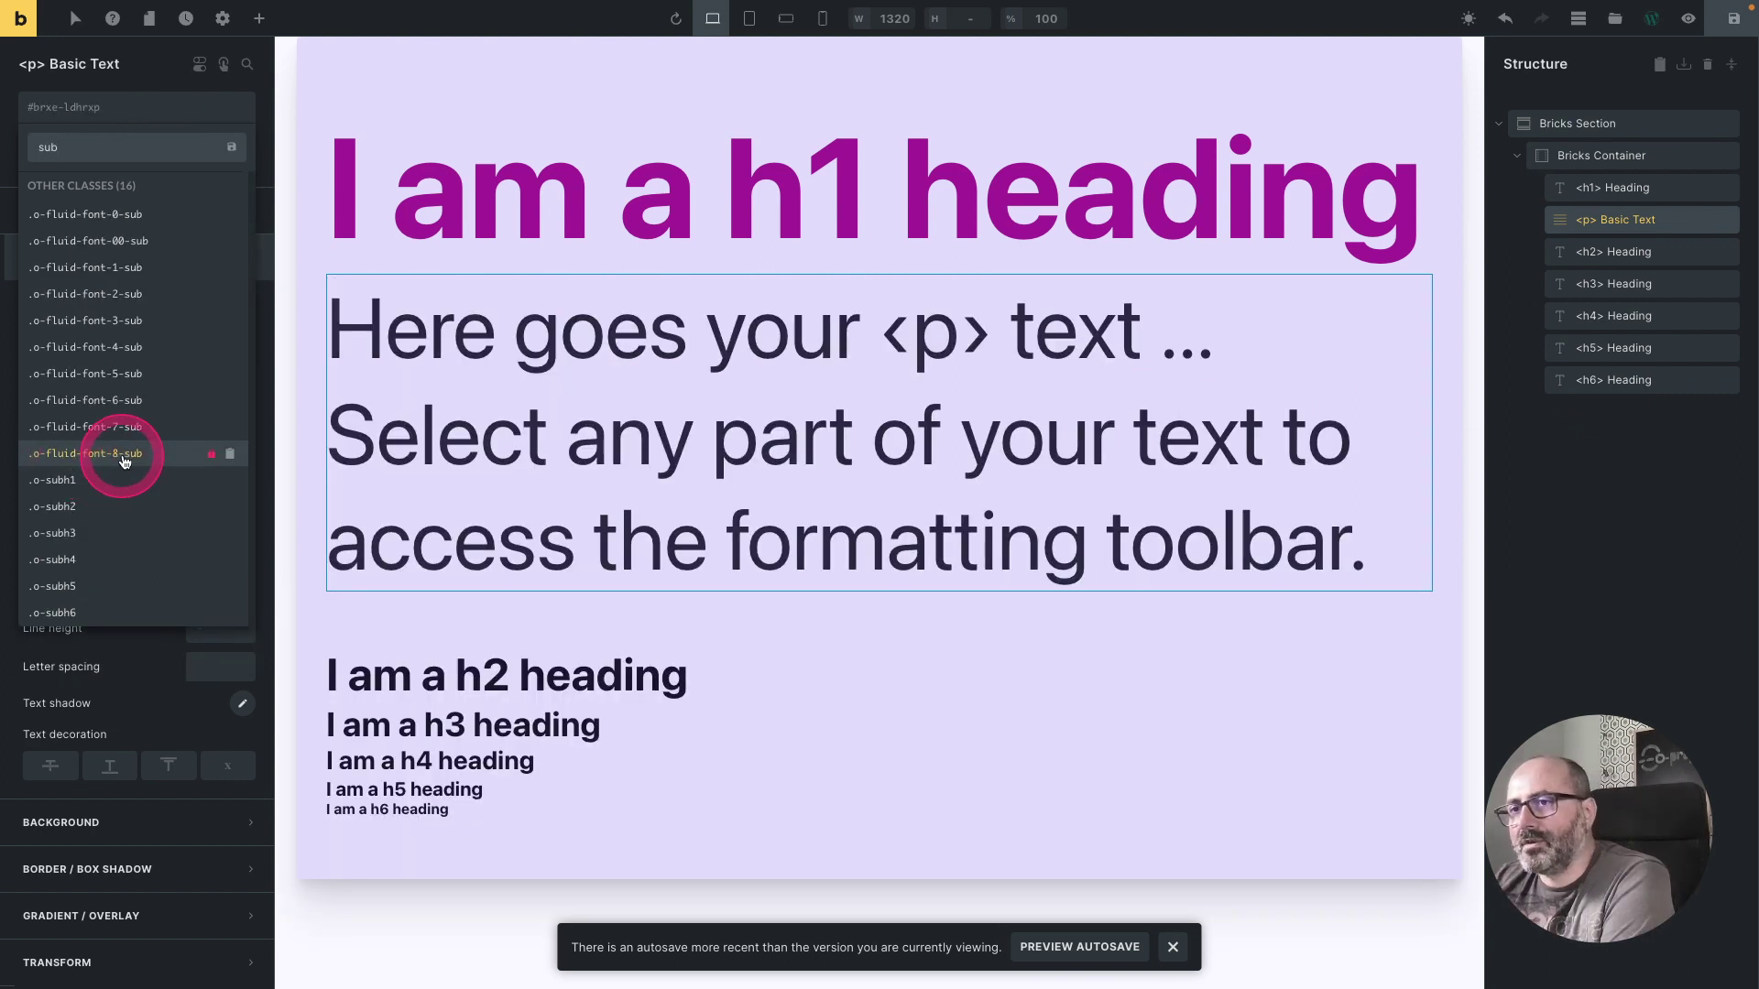
{"action": "left_click", "coordinate": [136, 462]}
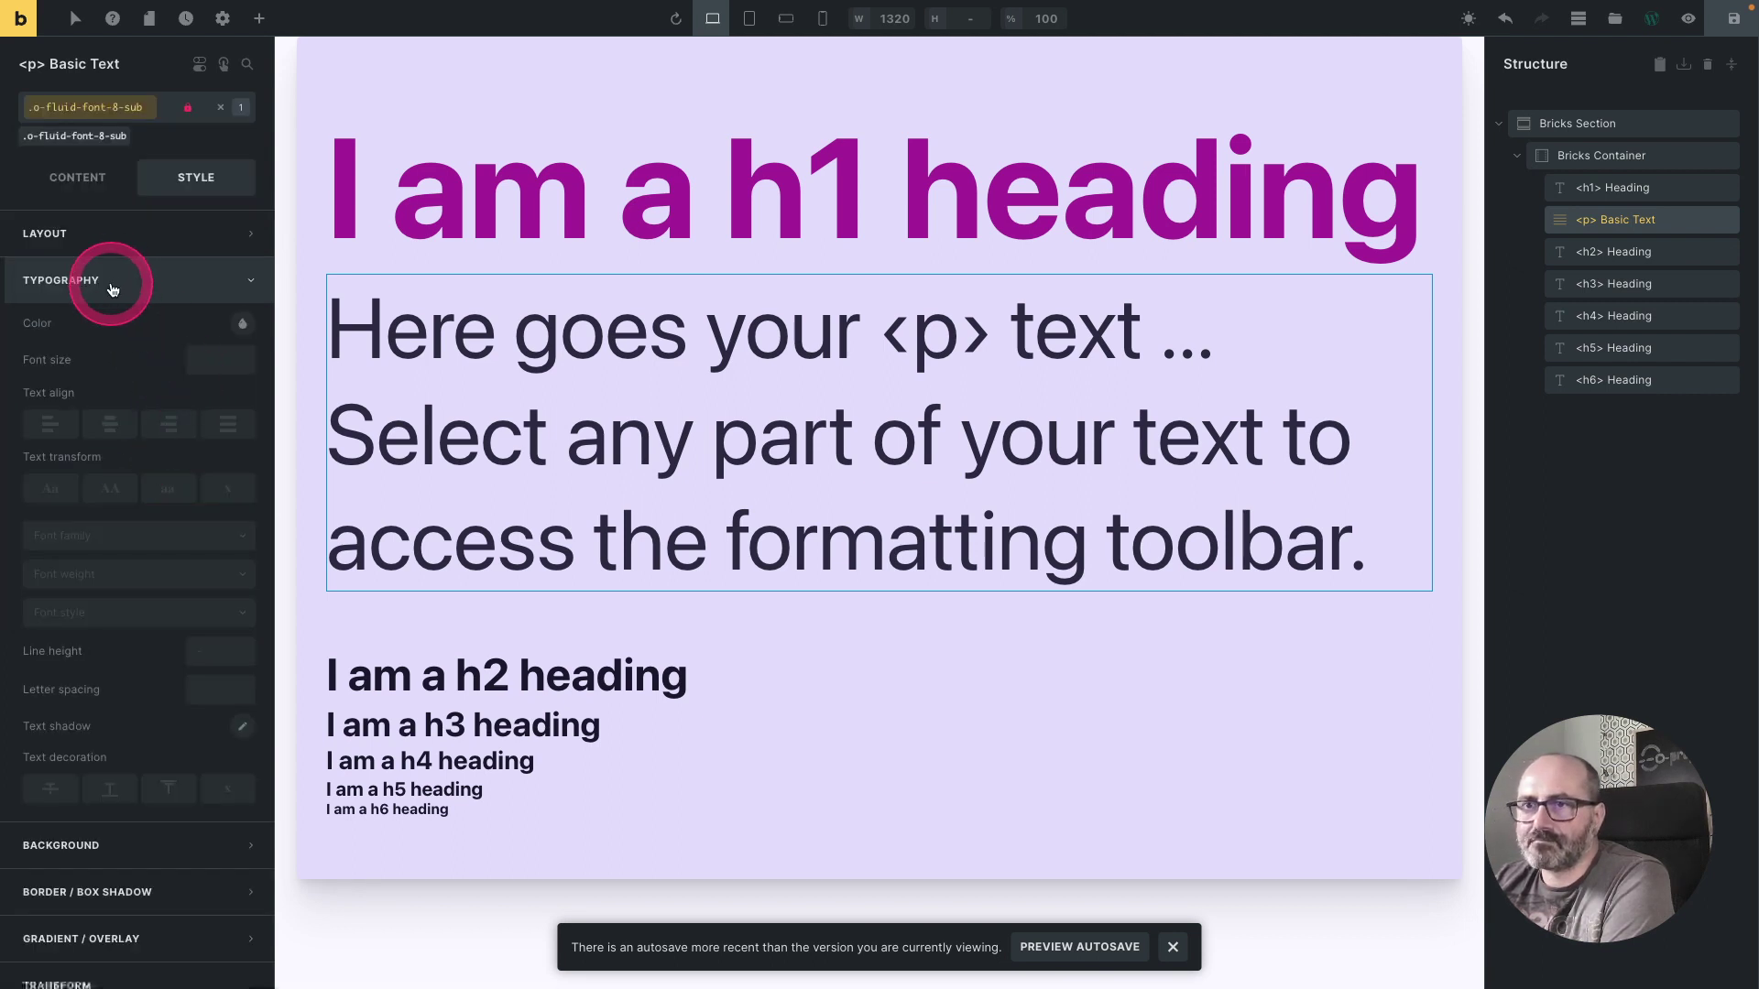
{"action": "left_click", "coordinate": [77, 177]}
{"action": "left_click", "coordinate": [237, 265]}
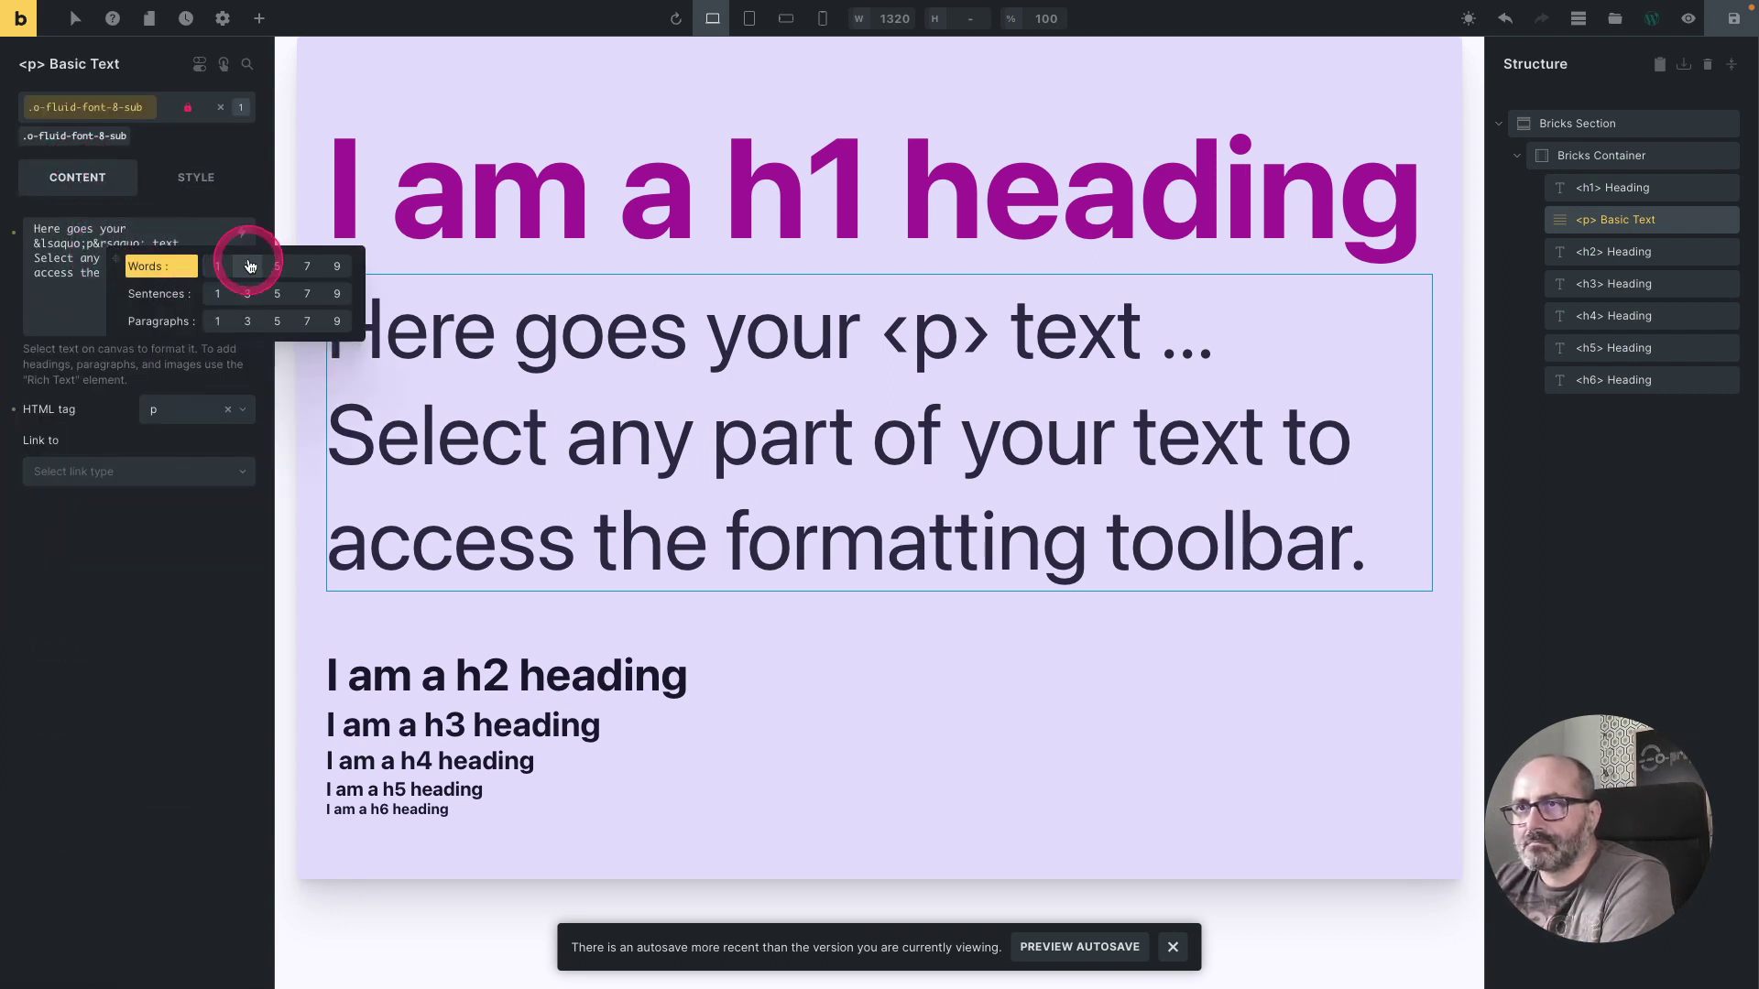